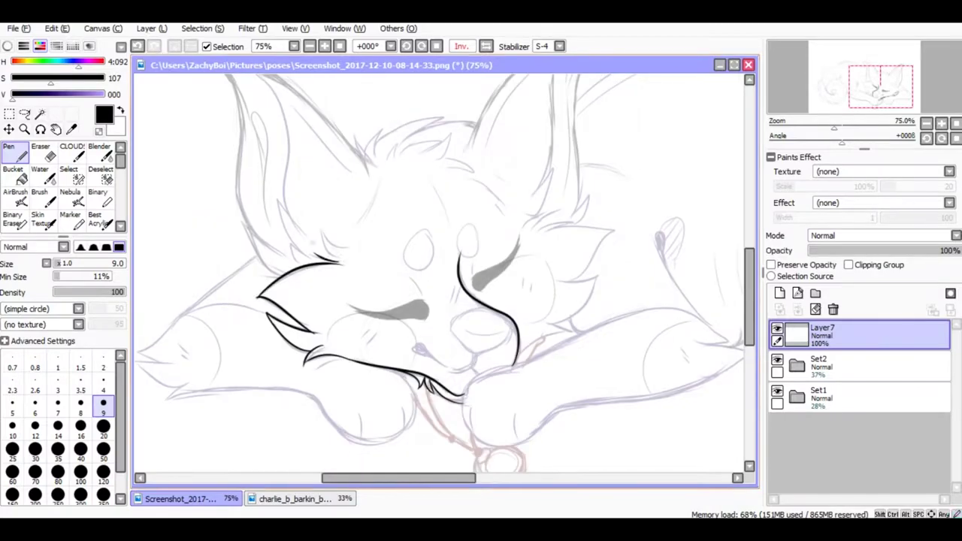
- Ink the pointed cheek fur and the tuft above it on the far side of the fox's face
{"action": "left_click_drag", "start_coordinate": [534, 220], "coordinate": [584, 235]}
{"action": "left_click_drag", "start_coordinate": [553, 226], "coordinate": [620, 290]}
{"action": "left_click_drag", "start_coordinate": [561, 271], "coordinate": [600, 323]}
{"action": "key", "text": "ctrl+z"}
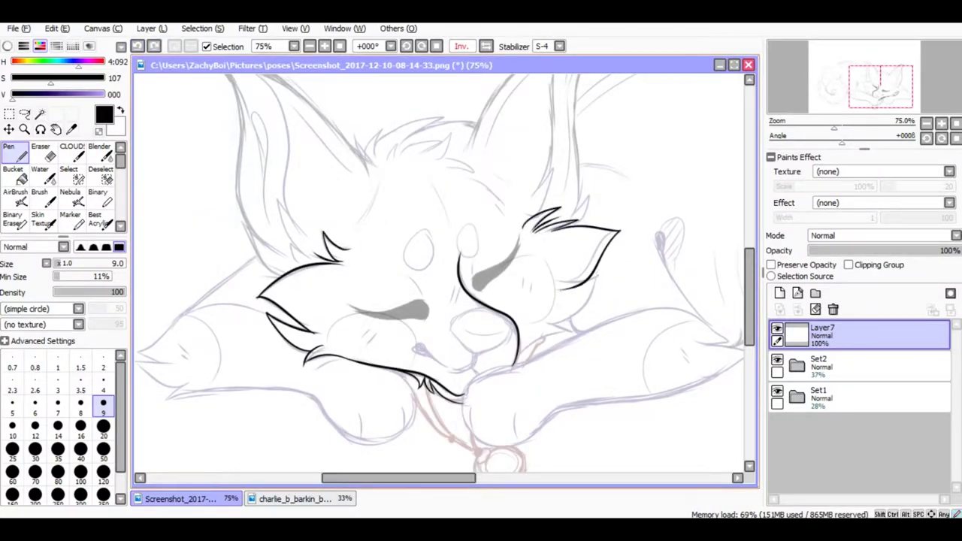
- Mirror the canvas view and ink the rounded paw outline of the foreleg under the fox's chin
{"action": "key", "text": "h"}
{"action": "left_click_drag", "start_coordinate": [489, 314], "coordinate": [481, 387]}
{"action": "key", "text": "ctrl+z"}
{"action": "mouse_move", "coordinate": [464, 325]}
{"action": "left_mouse_down"}
{"action": "mouse_move", "coordinate": [558, 347]}
{"action": "mouse_move", "coordinate": [613, 332]}
{"action": "left_mouse_up"}
{"action": "key", "text": "e"}
{"action": "key", "text": "n"}
- Ink the same foreleg's underside, upper edge and pointed elbow fur, following the sketch
{"action": "mouse_move", "coordinate": [531, 384]}
{"action": "left_mouse_down"}
{"action": "mouse_move", "coordinate": [566, 355]}
{"action": "mouse_move", "coordinate": [706, 342]}
{"action": "left_mouse_up"}
{"action": "key", "text": "ctrl+z"}
{"action": "mouse_move", "coordinate": [594, 334]}
{"action": "left_mouse_down"}
{"action": "mouse_move", "coordinate": [728, 338]}
{"action": "mouse_move", "coordinate": [744, 306]}
{"action": "left_mouse_up"}
{"action": "scroll", "coordinate": [439, 271], "scroll_direction": "right", "scroll_amount": 2}
{"action": "left_click_drag", "start_coordinate": [579, 253], "coordinate": [669, 308]}
{"action": "mouse_move", "coordinate": [527, 272]}
{"action": "left_mouse_down"}
{"action": "mouse_move", "coordinate": [615, 248]}
{"action": "mouse_move", "coordinate": [590, 253]}
{"action": "left_mouse_up"}
{"action": "key", "text": "ctrl+z"}
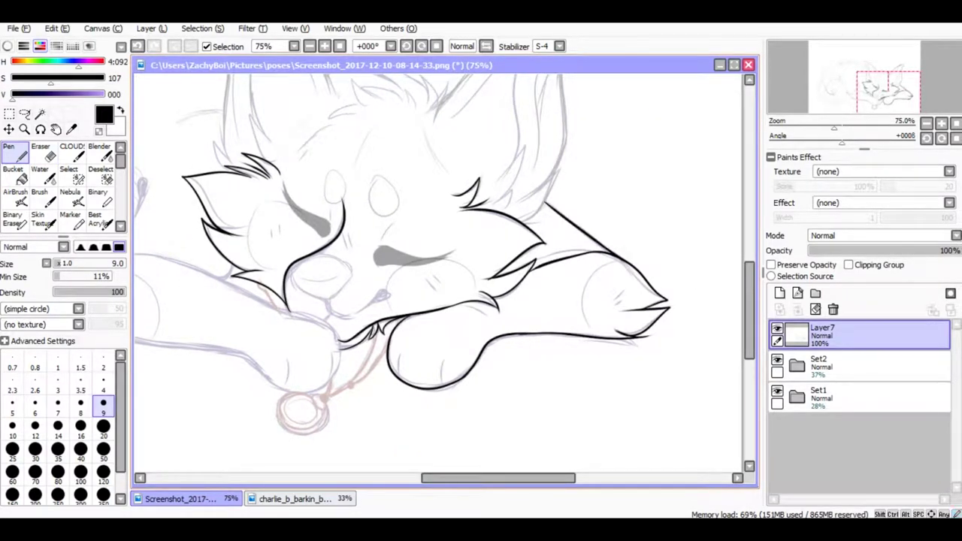
- Ink the toe lines on the outlined paw and the lower curve of the other front paw
{"action": "left_click_drag", "start_coordinate": [442, 358], "coordinate": [444, 388]}
{"action": "scroll", "coordinate": [440, 271], "scroll_direction": "left", "scroll_amount": 2}
{"action": "left_click_drag", "start_coordinate": [369, 355], "coordinate": [447, 394]}
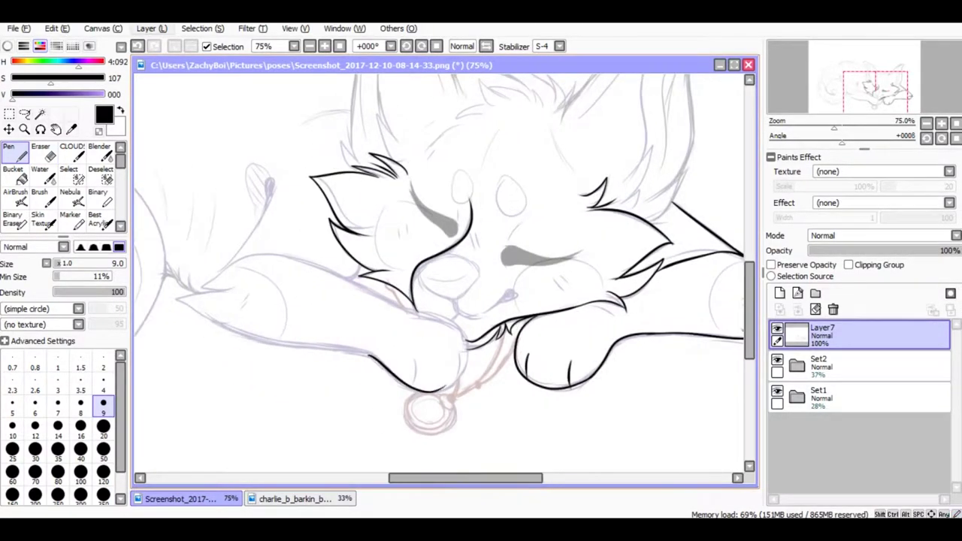
- Mirror the canvas view and ink the second foreleg's paw and upper edge, redoing unsatisfactory strokes
{"action": "key", "text": "h"}
{"action": "left_click_drag", "start_coordinate": [412, 331], "coordinate": [511, 391]}
{"action": "key", "text": "ctrl+z"}
{"action": "key", "text": "ctrl+z"}
{"action": "mouse_move", "coordinate": [412, 337]}
{"action": "left_mouse_down"}
{"action": "mouse_move", "coordinate": [571, 261]}
{"action": "mouse_move", "coordinate": [656, 264]}
{"action": "left_mouse_up"}
{"action": "key", "text": "ctrl+z"}
{"action": "left_click_drag", "start_coordinate": [523, 275], "coordinate": [660, 265]}
- Ink the second foreleg's underside and pointed elbow fur, touching up the lines with the Eraser
{"action": "mouse_move", "coordinate": [412, 348]}
{"action": "left_mouse_down"}
{"action": "mouse_move", "coordinate": [431, 382]}
{"action": "mouse_move", "coordinate": [519, 388]}
{"action": "mouse_move", "coordinate": [496, 385]}
{"action": "mouse_move", "coordinate": [674, 320]}
{"action": "left_mouse_up"}
{"action": "key", "text": "ctrl+z"}
{"action": "key", "text": "ctrl+z"}
{"action": "key", "text": "ctrl+z"}
{"action": "left_click_drag", "start_coordinate": [655, 268], "coordinate": [691, 288]}
{"action": "left_click_drag", "start_coordinate": [648, 326], "coordinate": [697, 298]}
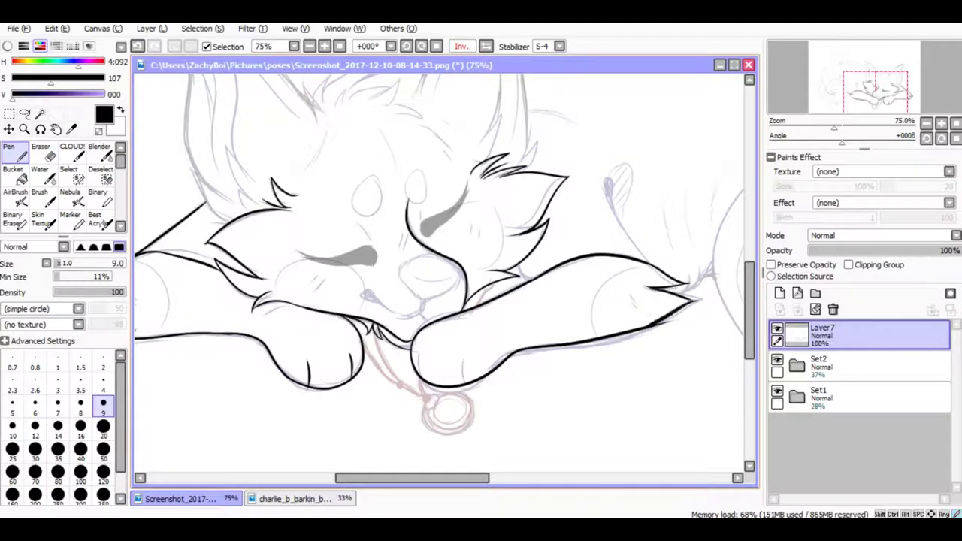
{"action": "key", "text": "e"}
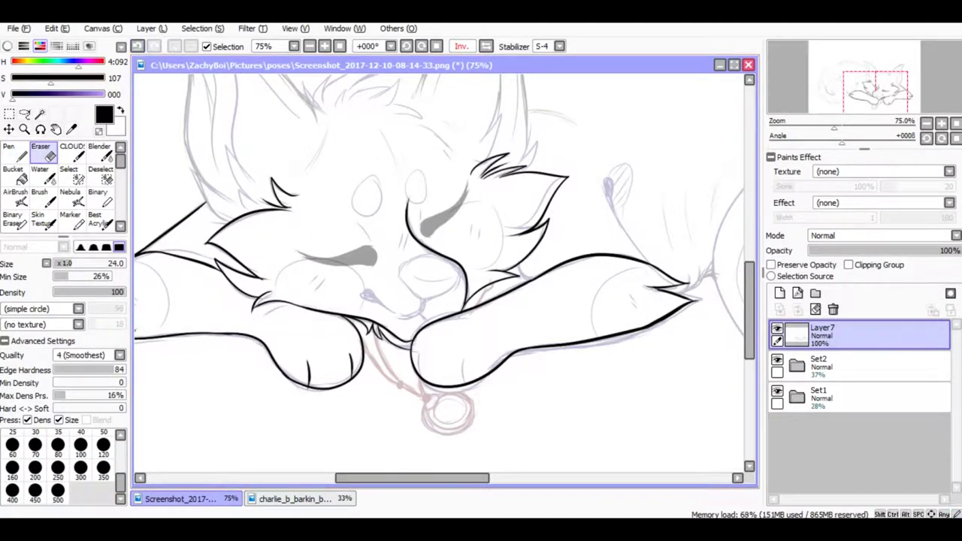
{"action": "key", "text": "n"}
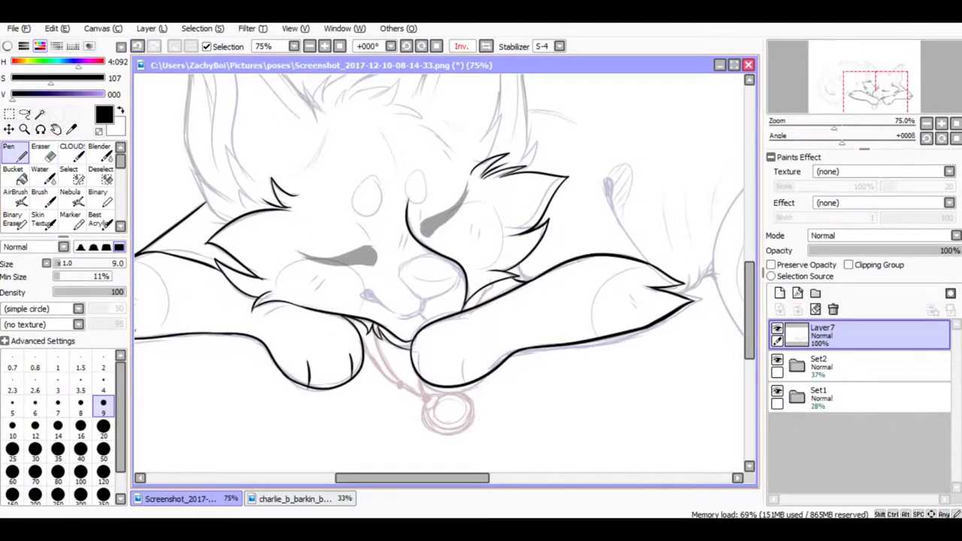
- Ink the body crease with its hatched teardrop loop behind the elbow and the curved patch on the foreleg
{"action": "key", "text": "ctrl+z"}
{"action": "left_click_drag", "start_coordinate": [632, 191], "coordinate": [610, 194]}
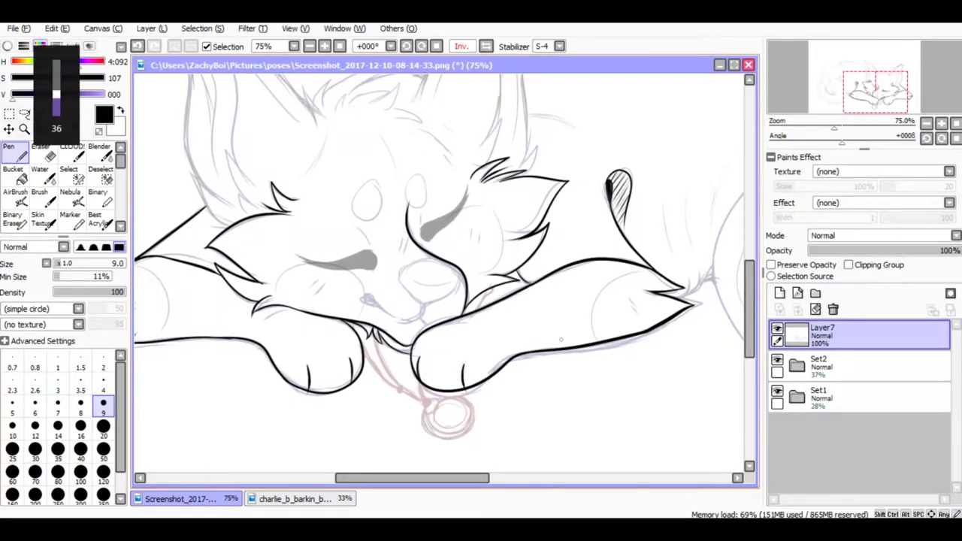
{"action": "scroll", "coordinate": [439, 278], "scroll_direction": "left", "scroll_amount": 5}
{"action": "scroll", "coordinate": [439, 279], "scroll_direction": "right", "scroll_amount": 5}
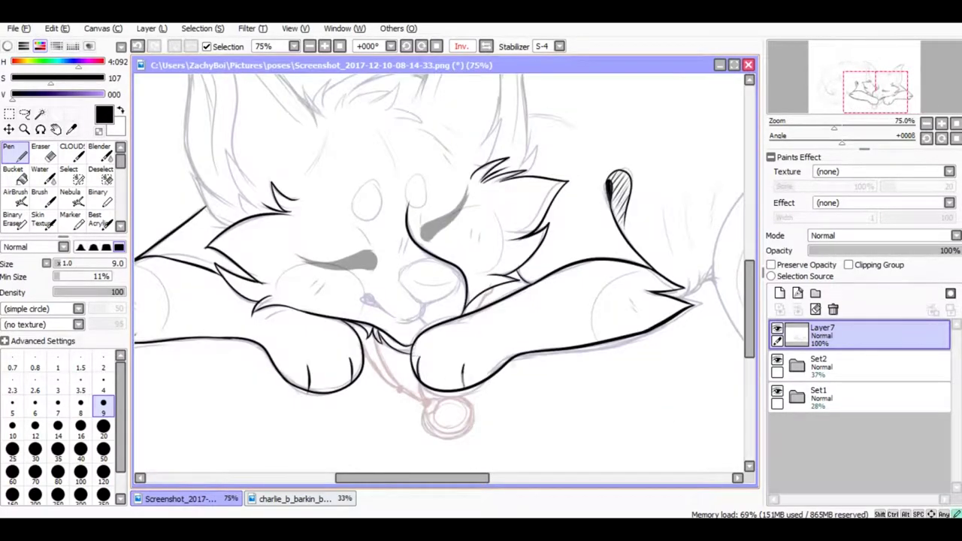
{"action": "left_click_drag", "start_coordinate": [605, 271], "coordinate": [606, 338]}
- Ink the fur tufts on top of the fox's head and the curved forehead lines below them
{"action": "scroll", "coordinate": [439, 278], "scroll_direction": "right", "scroll_amount": 1}
{"action": "scroll", "coordinate": [439, 278], "scroll_direction": "up", "scroll_amount": 4}
{"action": "left_click_drag", "start_coordinate": [296, 224], "coordinate": [416, 192]}
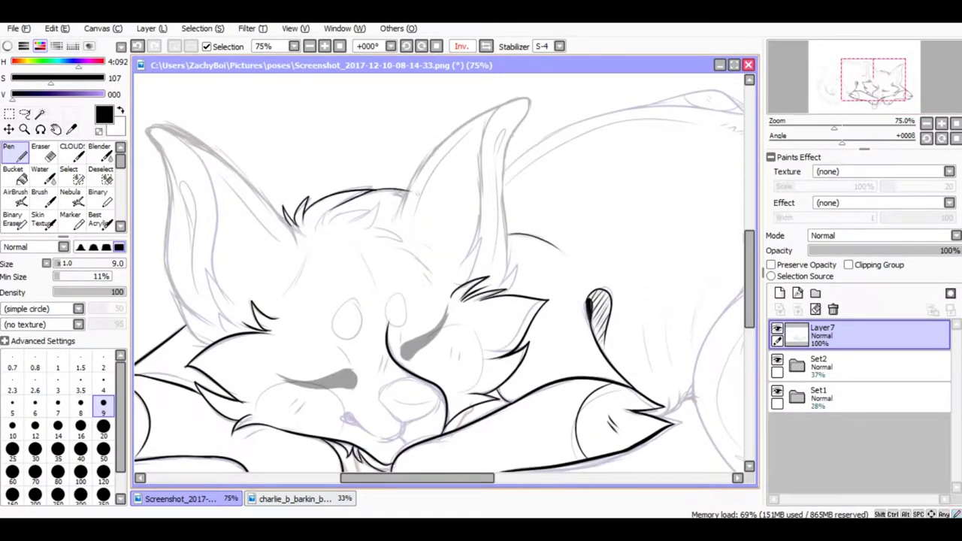
{"action": "left_click_drag", "start_coordinate": [380, 240], "coordinate": [436, 279]}
{"action": "left_click_drag", "start_coordinate": [304, 242], "coordinate": [280, 304]}
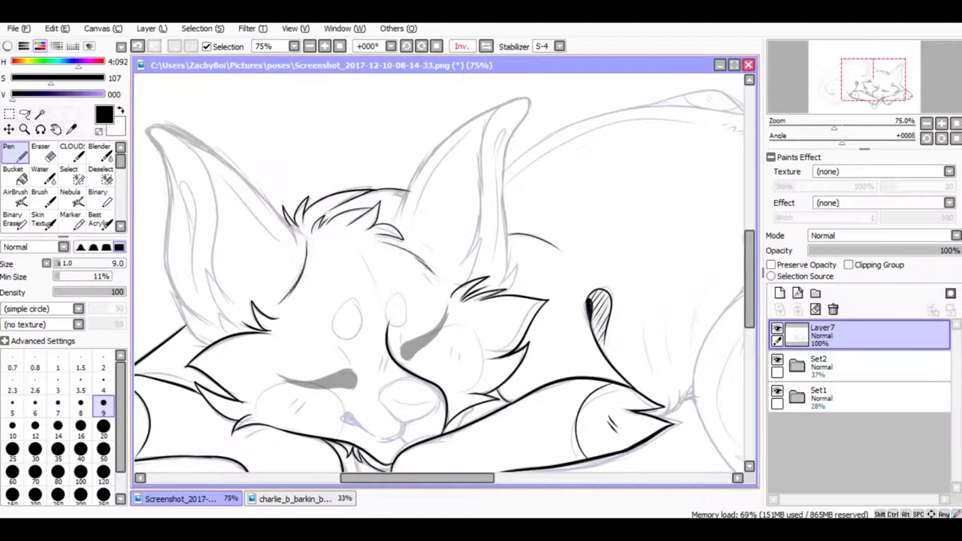
{"action": "key", "text": "ctrl+z"}
{"action": "key", "text": "ctrl+z"}
- Ink the outer contour of the ear farther from the body, redoing strokes until they follow the sketch
{"action": "left_click_drag", "start_coordinate": [478, 117], "coordinate": [399, 218]}
{"action": "key", "text": "ctrl+z"}
{"action": "left_click_drag", "start_coordinate": [188, 339], "coordinate": [161, 162]}
{"action": "key", "text": "ctrl+z"}
{"action": "mouse_move", "coordinate": [150, 124]}
{"action": "left_mouse_down"}
{"action": "mouse_move", "coordinate": [188, 134]}
{"action": "mouse_move", "coordinate": [301, 239]}
{"action": "left_mouse_up"}
{"action": "key", "text": "ctrl+z"}
- Clean up the outlined ear's lines and ink its inner fold and fur
{"action": "key", "text": "e"}
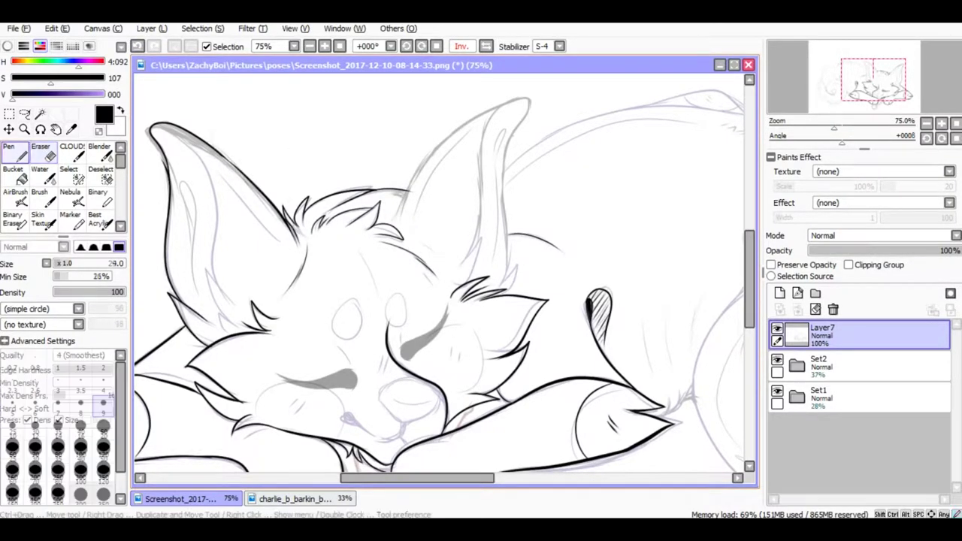
{"action": "key", "text": "n"}
{"action": "mouse_move", "coordinate": [158, 125]}
{"action": "left_mouse_down"}
{"action": "mouse_move", "coordinate": [210, 236]}
{"action": "mouse_move", "coordinate": [223, 291]}
{"action": "left_mouse_up"}
{"action": "key", "text": "ctrl+z"}
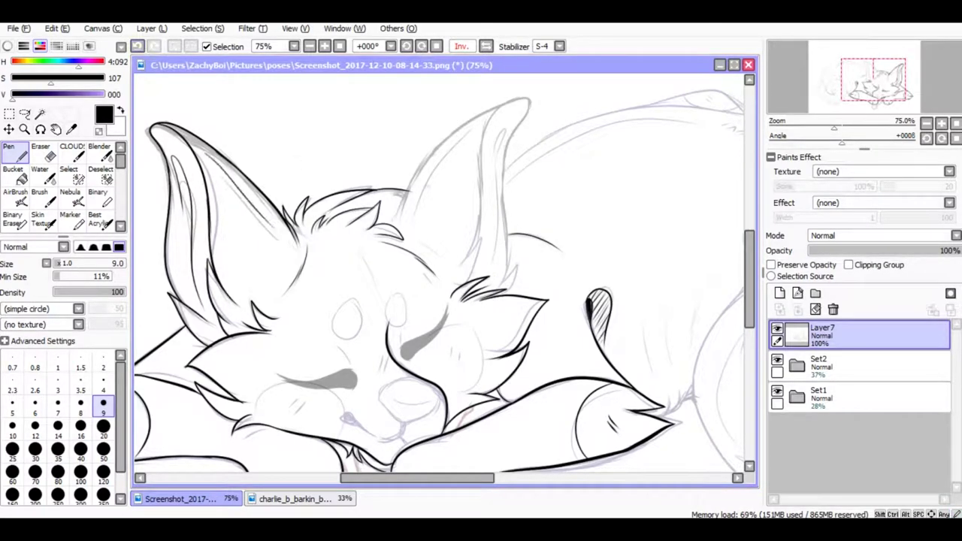
- Mirror the canvas view and ink the other ear's outline, inner fold and base fur
{"action": "key", "text": "h"}
{"action": "scroll", "coordinate": [444, 286], "scroll_direction": "up", "scroll_amount": 2}
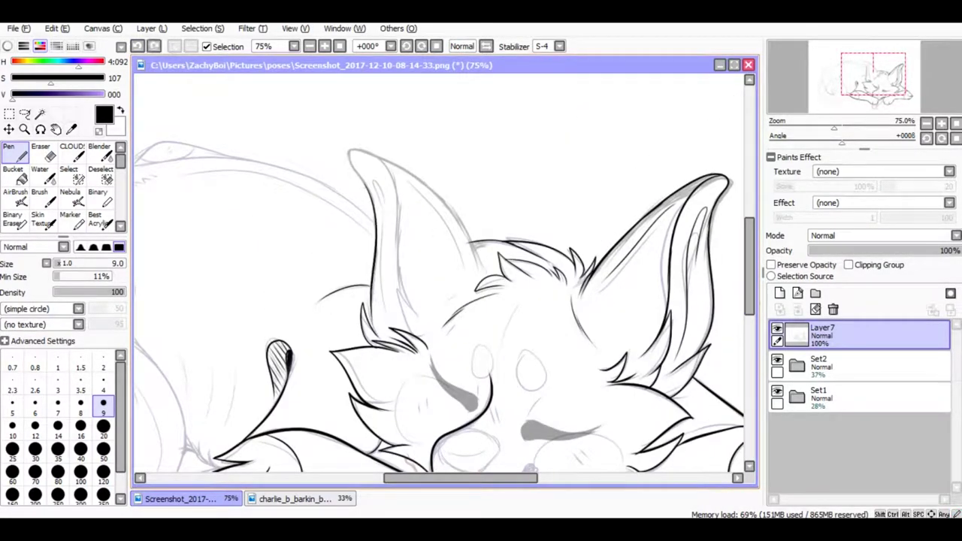
{"action": "left_click_drag", "start_coordinate": [350, 150], "coordinate": [421, 192]}
{"action": "left_click_drag", "start_coordinate": [406, 171], "coordinate": [481, 267]}
{"action": "key", "text": "ctrl+z"}
{"action": "left_click_drag", "start_coordinate": [407, 172], "coordinate": [482, 269]}
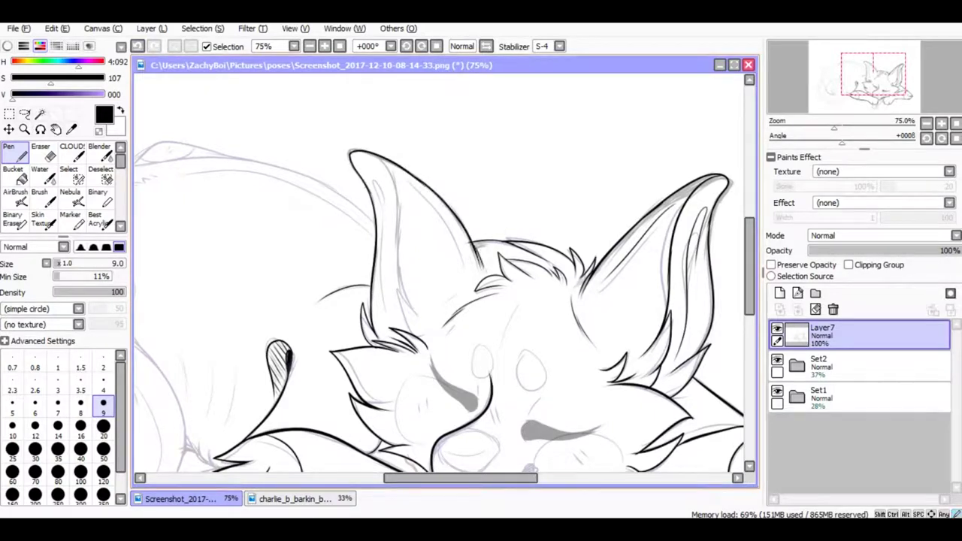
{"action": "key", "text": "e"}
{"action": "key", "text": "n"}
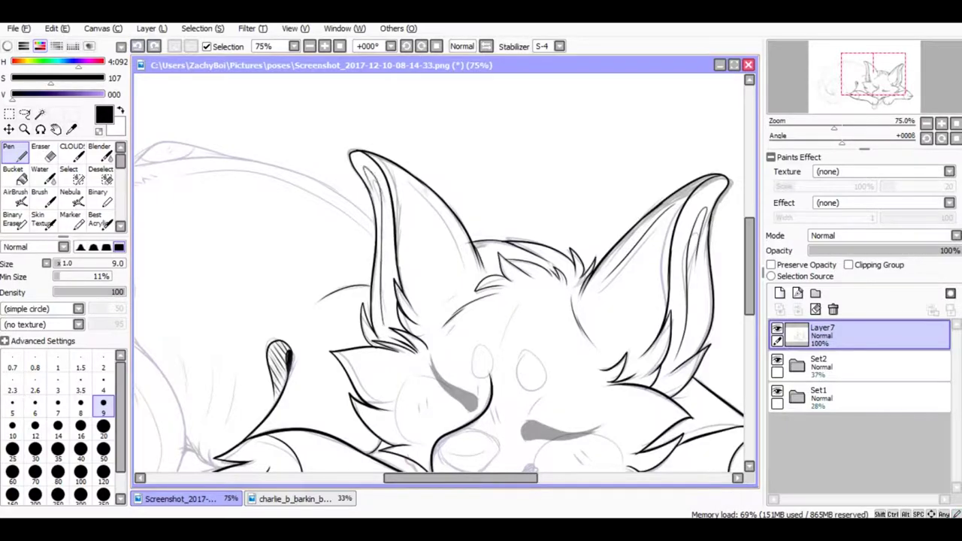
- Ink the two oval brow markings and the back line from behind the ear to the fur tuft
{"action": "scroll", "coordinate": [444, 278], "scroll_direction": "down", "scroll_amount": 3}
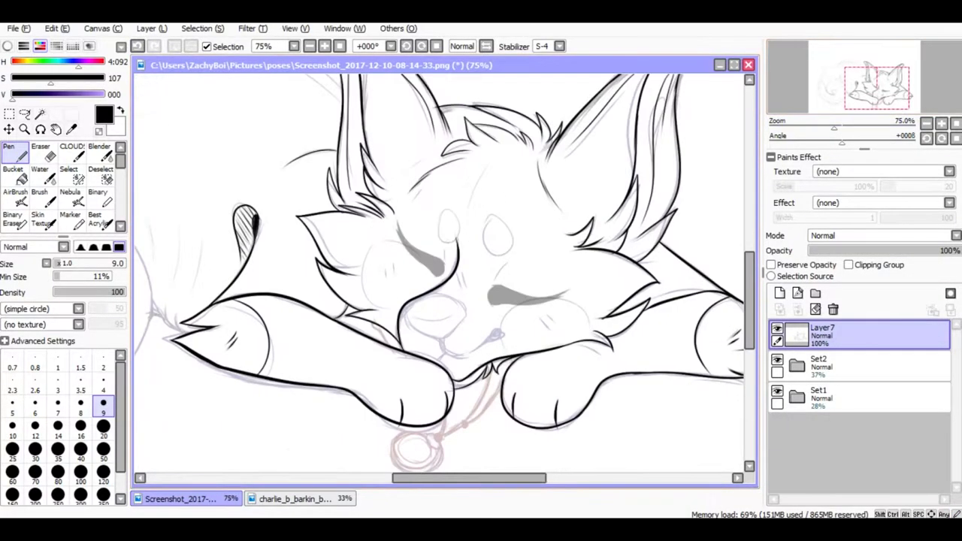
{"action": "key", "text": "h"}
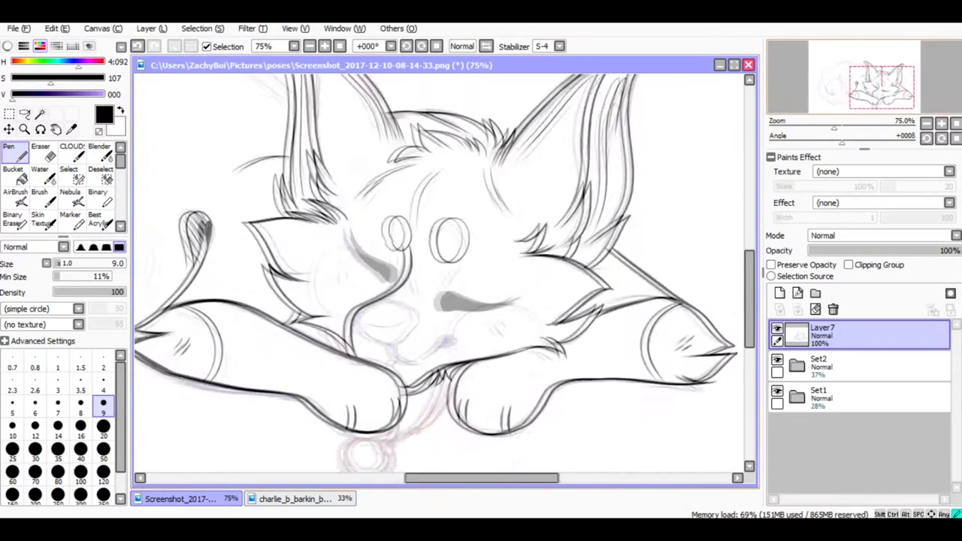
{"action": "scroll", "coordinate": [444, 278], "scroll_direction": "down", "scroll_amount": 2}
{"action": "left_click_drag", "start_coordinate": [396, 154], "coordinate": [588, 136]}
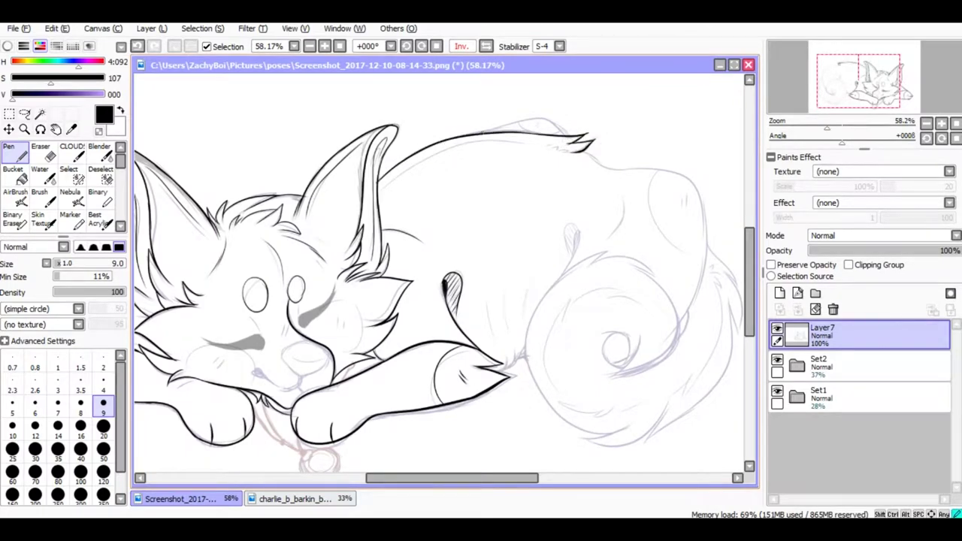
- Rotate the view and ink the patched hump on the back and the rounded haunch with its patch and creases
{"action": "key", "text": "Delete"}
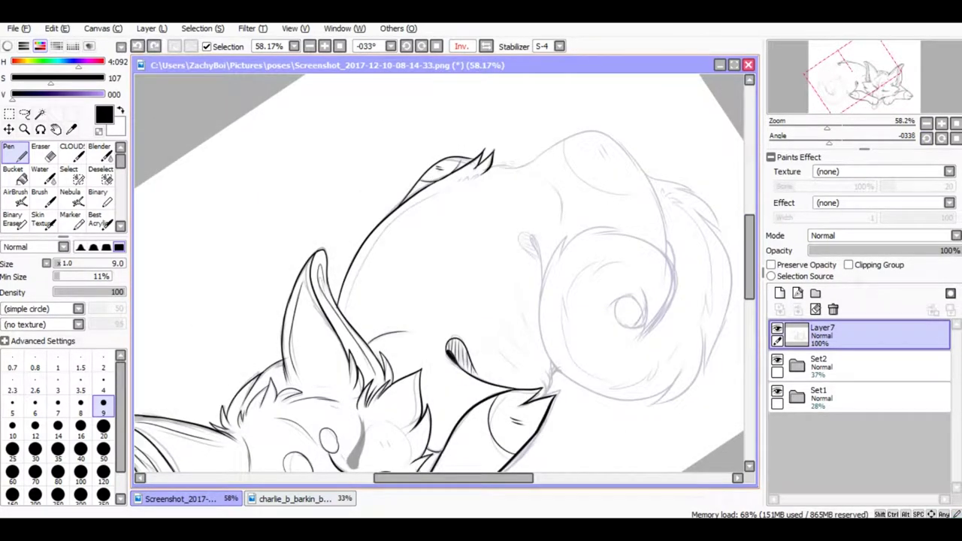
{"action": "key", "text": "h"}
{"action": "key", "text": "h"}
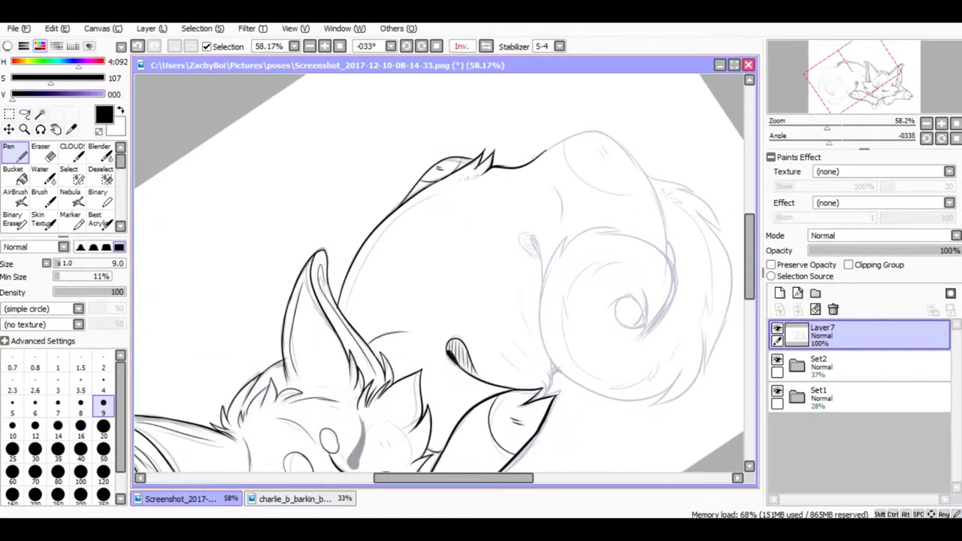
{"action": "key", "text": "e"}
{"action": "key", "text": "n"}
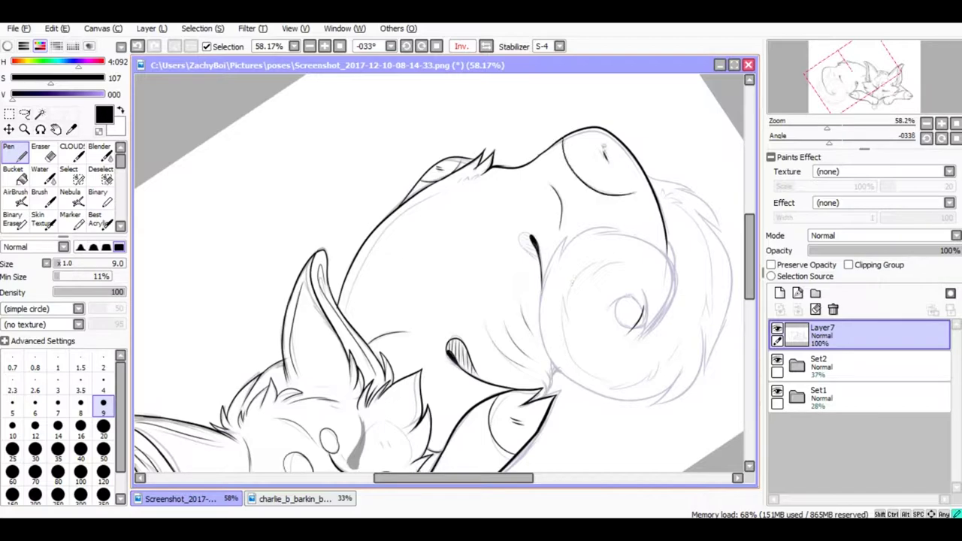
- Reset the view rotation and ink the furry outer edge of the tail from the haunch around its underside
{"action": "key", "text": "h"}
{"action": "key", "text": "Delete"}
{"action": "key", "text": "ctrl+plus"}
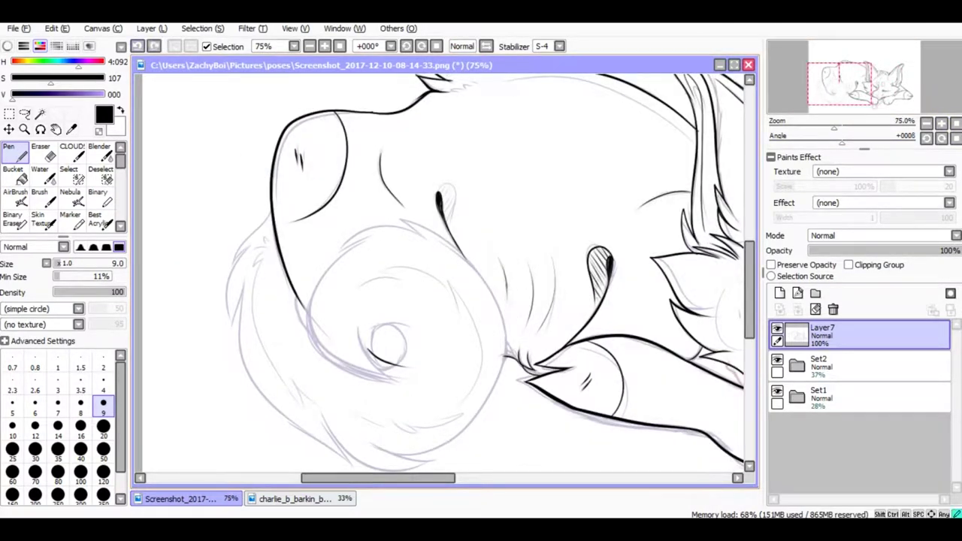
{"action": "left_click_drag", "start_coordinate": [274, 212], "coordinate": [231, 259]}
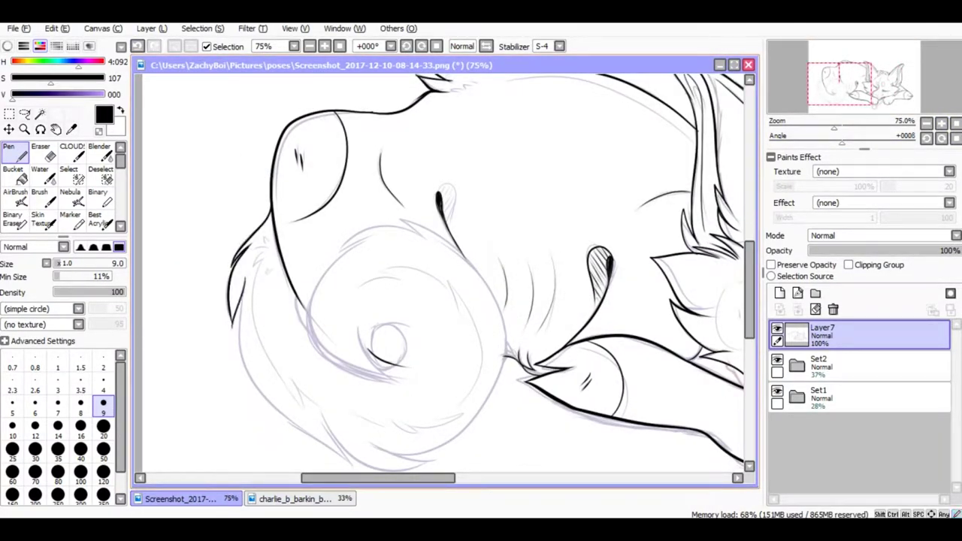
{"action": "scroll", "coordinate": [443, 271], "scroll_direction": "down", "scroll_amount": 2}
{"action": "key", "text": "h"}
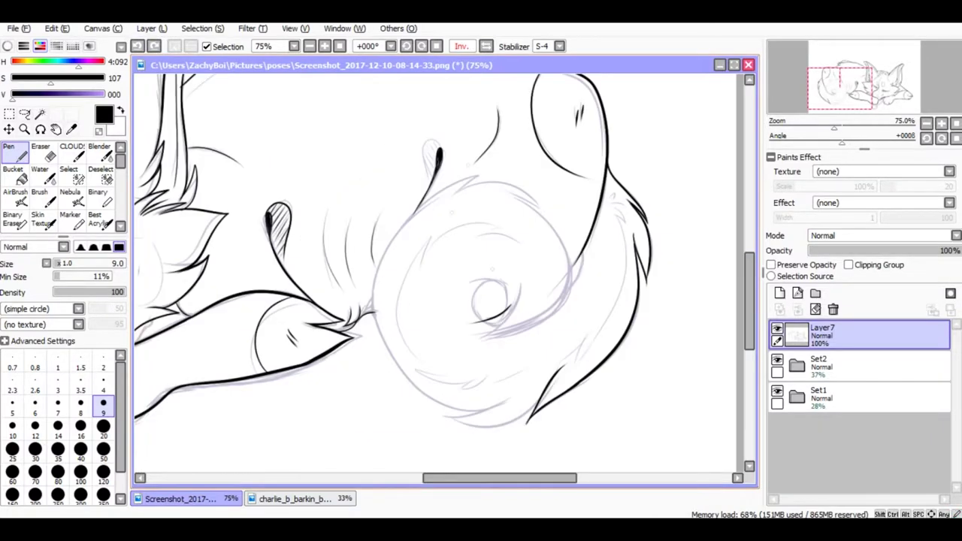
- Rotate the view and ink the large round curve of the coiled tail with its fur tips
{"action": "left_click_drag", "start_coordinate": [842, 143], "coordinate": [865, 143]}
{"action": "mouse_move", "coordinate": [338, 239]}
{"action": "left_mouse_down"}
{"action": "mouse_move", "coordinate": [537, 174]}
{"action": "mouse_move", "coordinate": [554, 244]}
{"action": "mouse_move", "coordinate": [522, 319]}
{"action": "left_mouse_up"}
{"action": "key", "text": "ctrl+z"}
{"action": "key", "text": "ctrl+z"}
{"action": "key", "text": "h"}
{"action": "key", "text": "h"}
{"action": "key", "text": "h"}
- Reduce the pen size to 6 and ink the tail's inner curl and pointed tip, erasing stray overlaps
{"action": "key", "text": "bracketleft"}
{"action": "key", "text": "bracketleft"}
{"action": "key", "text": "bracketleft"}
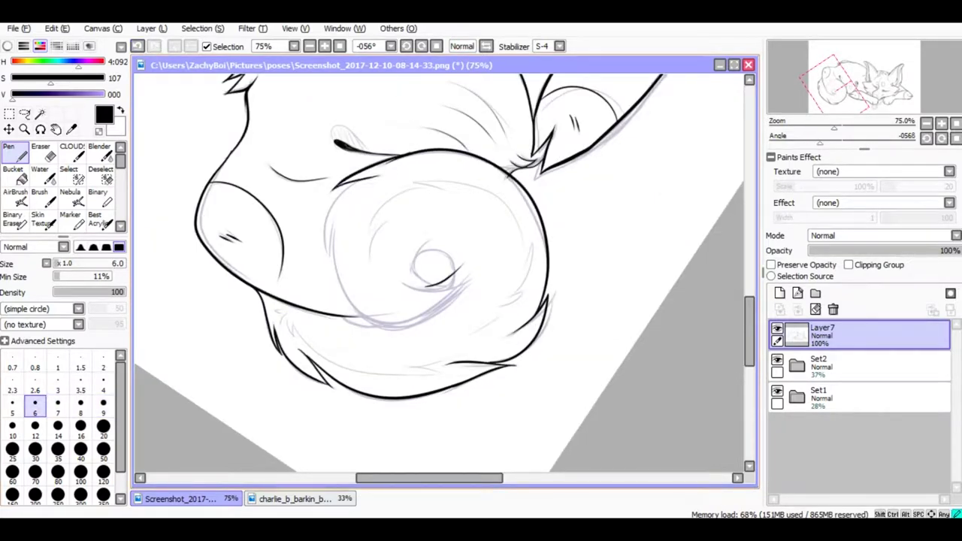
{"action": "mouse_move", "coordinate": [334, 225]}
{"action": "left_mouse_down"}
{"action": "mouse_move", "coordinate": [451, 303]}
{"action": "mouse_move", "coordinate": [470, 278]}
{"action": "left_mouse_up"}
{"action": "key", "text": "e"}
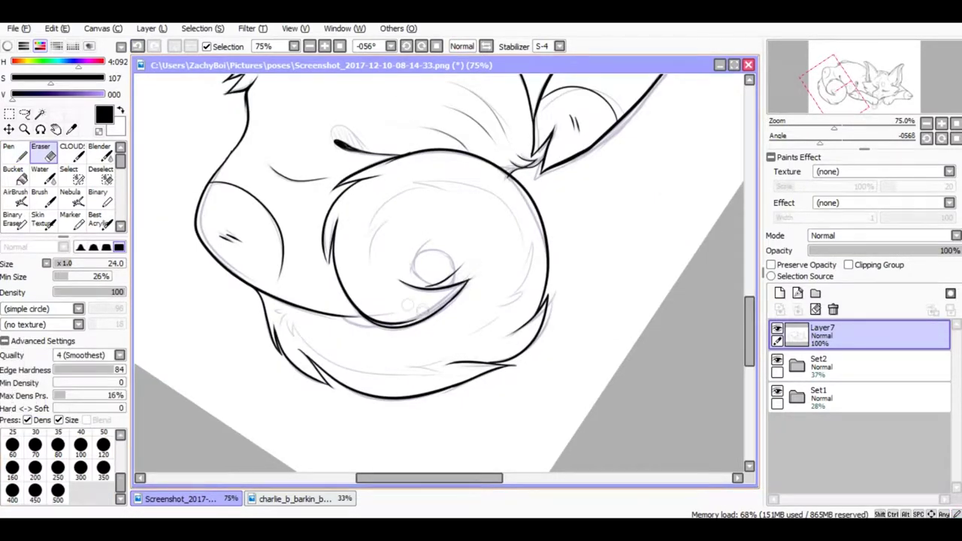
{"action": "key", "text": "n"}
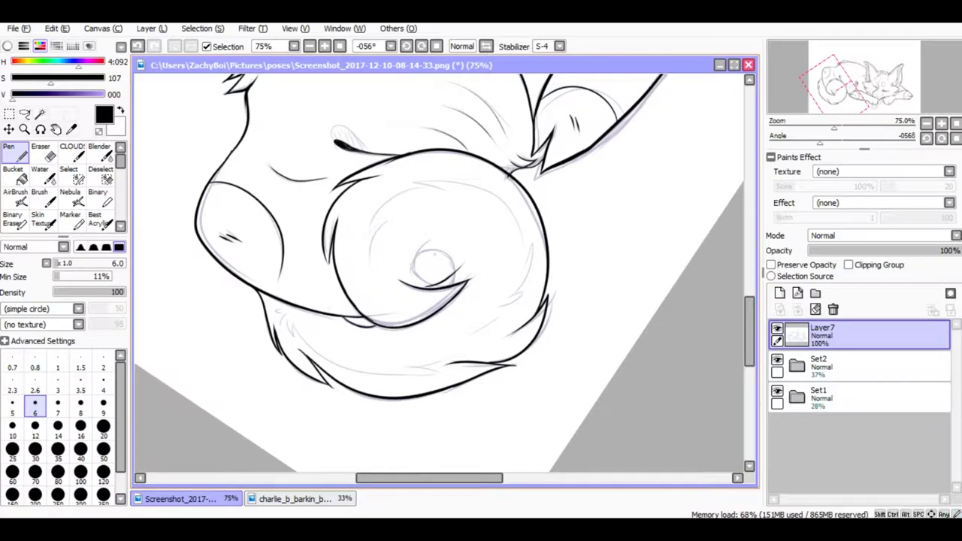
- Ink the small circle at the centre of the tail spiral, redoing the curve in the mirrored view
{"action": "key", "text": "e"}
{"action": "key", "text": "n"}
{"action": "left_click_drag", "start_coordinate": [431, 239], "coordinate": [443, 288]}
{"action": "key", "text": "h"}
{"action": "key", "text": "ctrl+z"}
{"action": "mouse_move", "coordinate": [430, 248]}
{"action": "left_mouse_down"}
{"action": "mouse_move", "coordinate": [466, 264]}
{"action": "mouse_move", "coordinate": [423, 286]}
{"action": "left_mouse_up"}
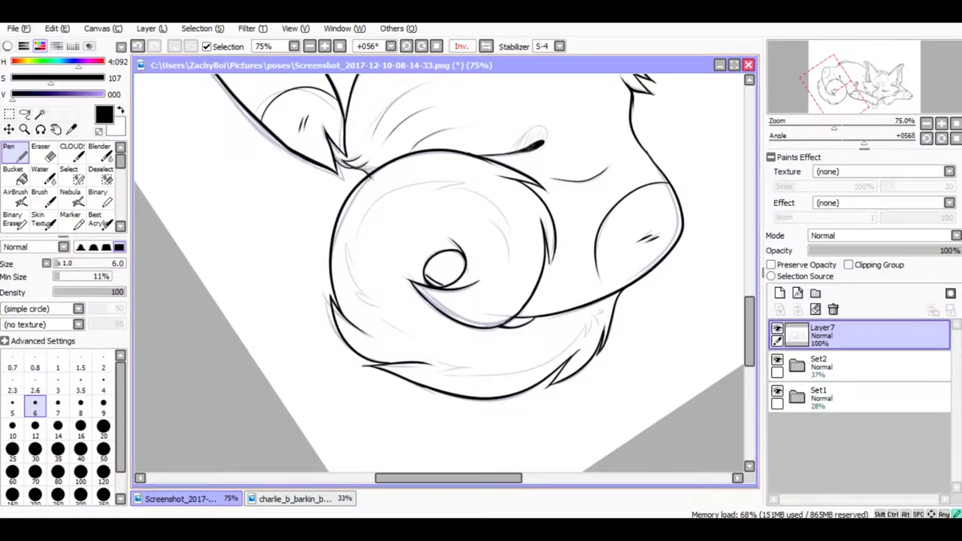
- Reset the view rotation and ink the tail's inner fur markings, the back stripe and the hatched hind loop
{"action": "left_click", "coordinate": [957, 138]}
{"action": "left_click", "coordinate": [943, 123]}
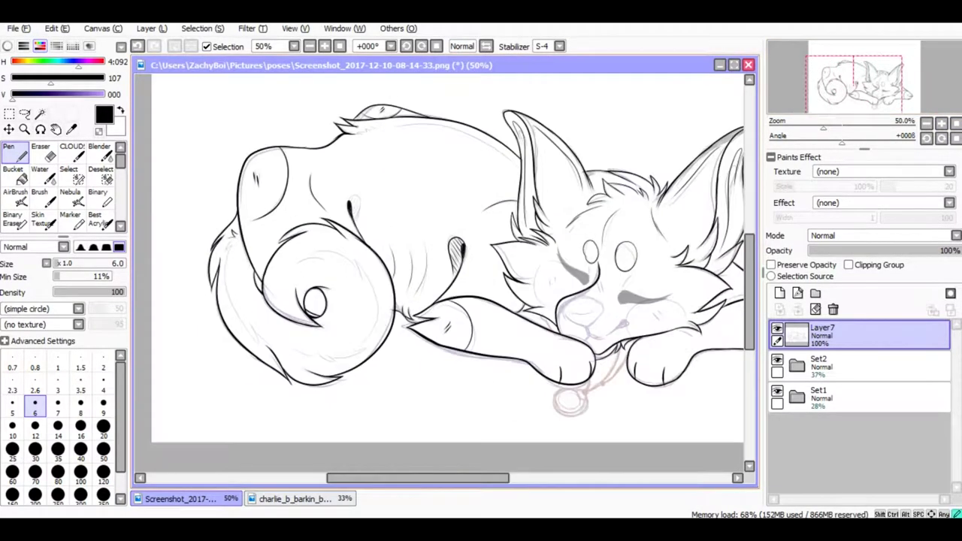
{"action": "left_click_drag", "start_coordinate": [353, 252], "coordinate": [376, 344]}
{"action": "key", "text": "ctrl+z"}
{"action": "key", "text": "ctrl+z"}
{"action": "mouse_move", "coordinate": [308, 259]}
{"action": "left_mouse_down"}
{"action": "mouse_move", "coordinate": [367, 278]}
{"action": "mouse_move", "coordinate": [317, 254]}
{"action": "left_mouse_up"}
{"action": "key", "text": "e"}
{"action": "key", "text": "n"}
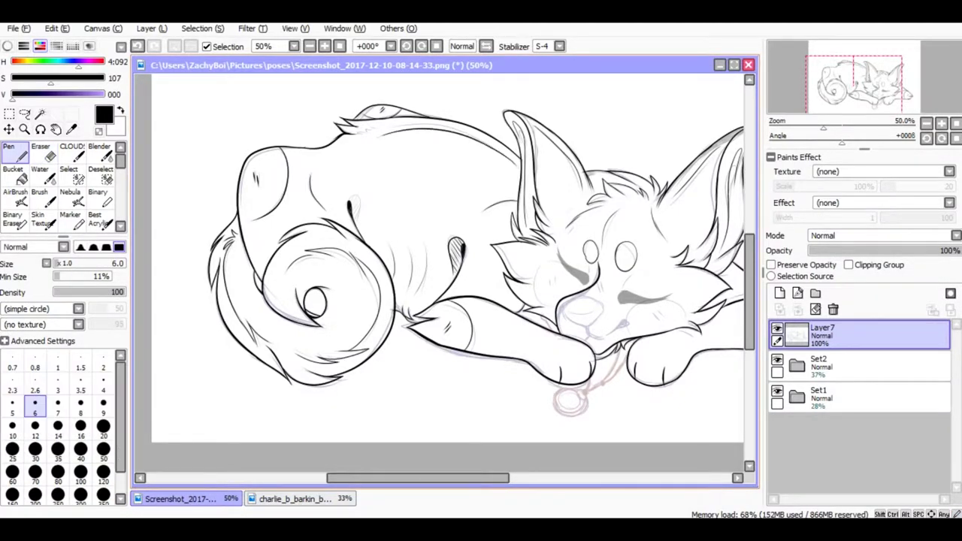
{"action": "key", "text": "h"}
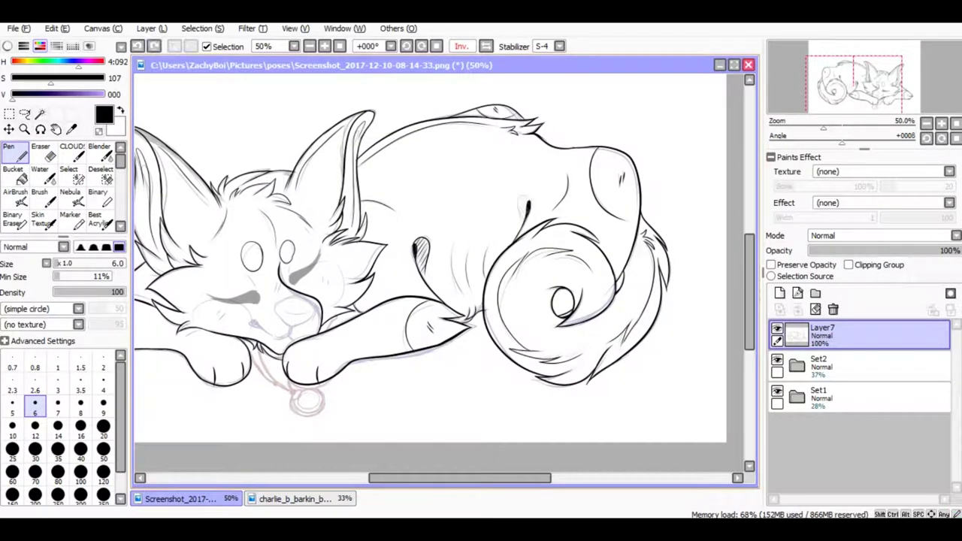
{"action": "scroll", "coordinate": [440, 255], "scroll_direction": "left", "scroll_amount": 3}
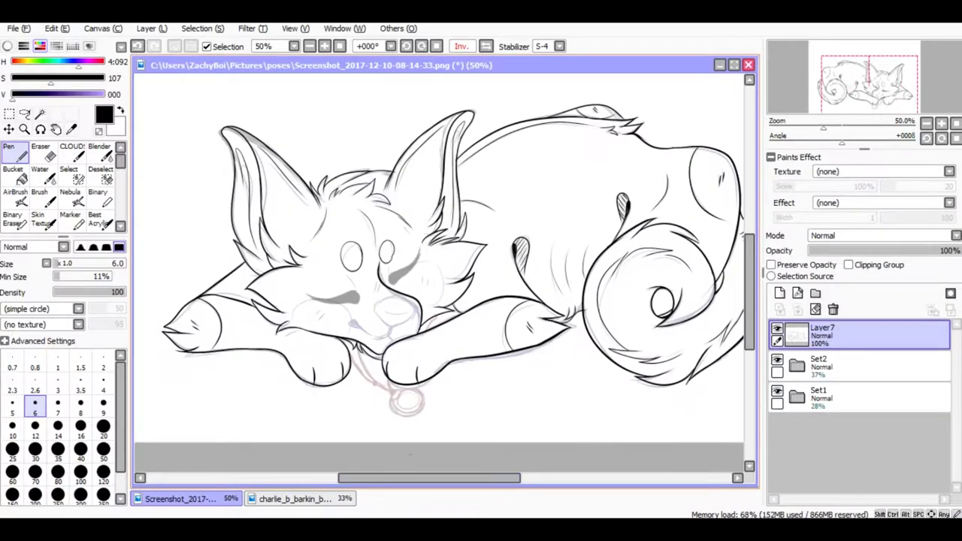
- Move the Set2 folder above Layer7, set its opacity to 100%, and add a new layer inside it
{"action": "scroll", "coordinate": [440, 301], "scroll_direction": "up", "scroll_amount": 3}
{"action": "left_click", "coordinate": [819, 361]}
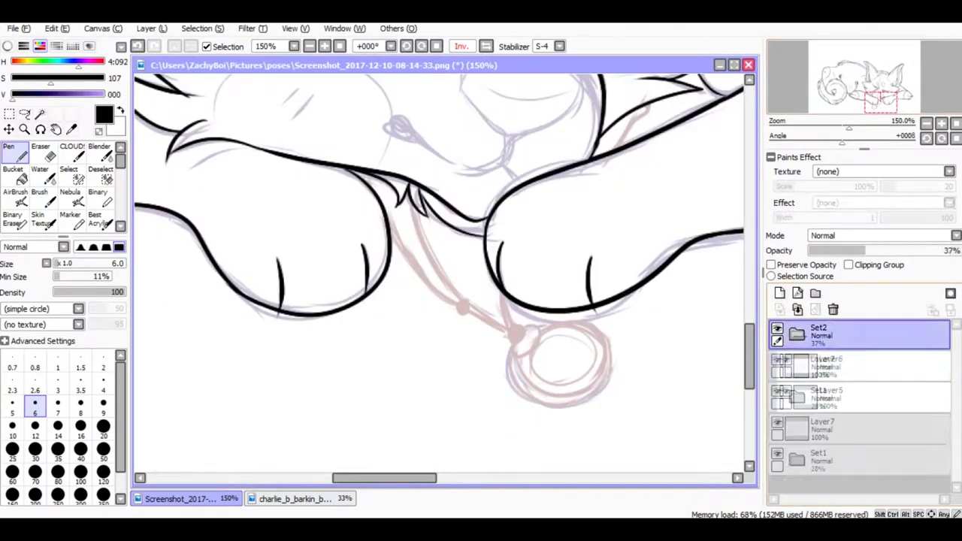
{"action": "left_click", "coordinate": [797, 335]}
{"action": "left_click", "coordinate": [831, 366]}
- Ink both edges of the necklace strap from under the chin to the knot between the paws
{"action": "left_click_drag", "start_coordinate": [388, 225], "coordinate": [458, 302]}
{"action": "key", "text": "ctrl+z"}
{"action": "left_click_drag", "start_coordinate": [412, 202], "coordinate": [455, 292]}
{"action": "key", "text": "e"}
{"action": "key", "text": "n"}
- Ink the thin necklace cord from the knot to the pendant and the short strand beside the other paw
{"action": "left_click_drag", "start_coordinate": [462, 302], "coordinate": [511, 336]}
{"action": "key", "text": "ctrl+z"}
{"action": "left_click_drag", "start_coordinate": [463, 302], "coordinate": [512, 337]}
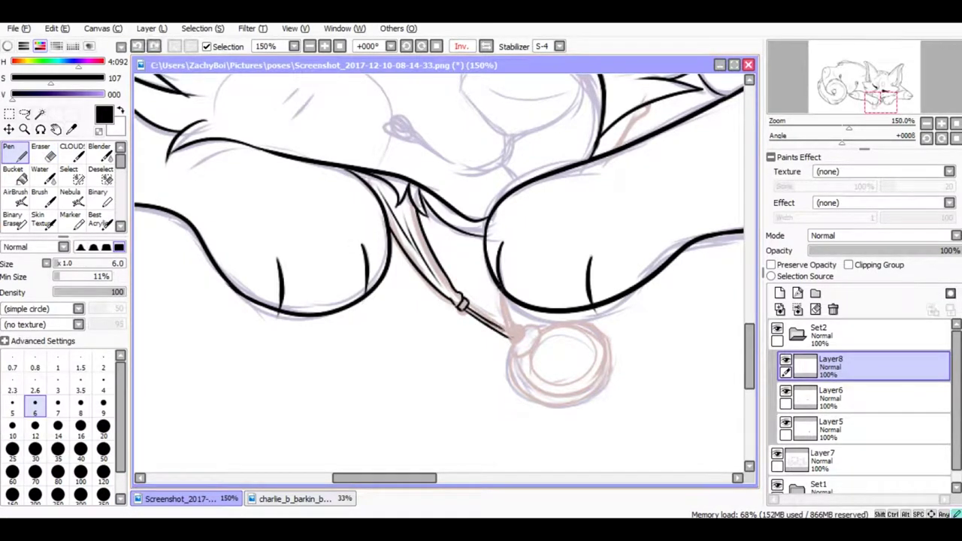
{"action": "key", "text": "ctrl+plus"}
{"action": "key", "text": "e"}
{"action": "key", "text": "n"}
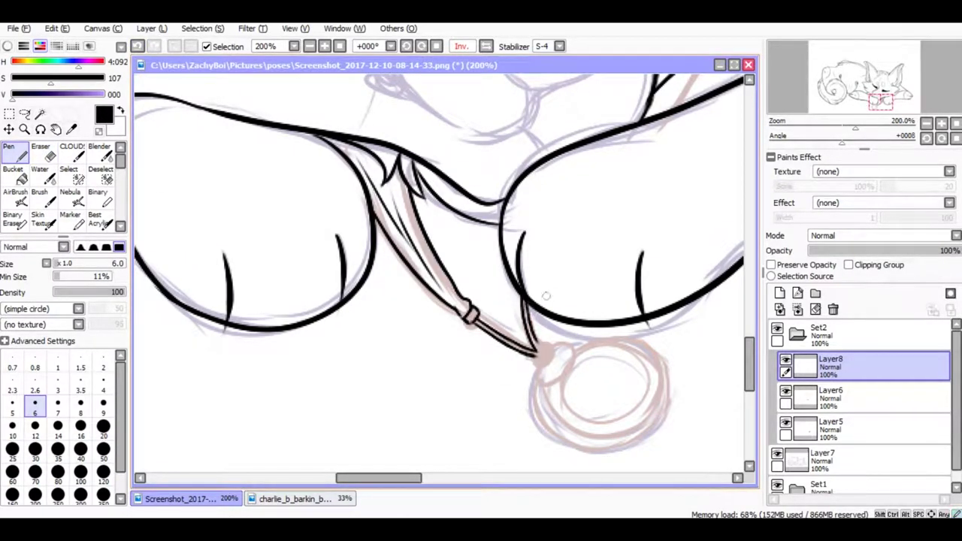
- Ink the pendant's round bead, the cap beneath it and the first curves of the pendant's rim at the cord's end
{"action": "key", "text": "e"}
{"action": "mouse_move", "coordinate": [538, 353]}
{"action": "left_mouse_down"}
{"action": "mouse_move", "coordinate": [609, 355]}
{"action": "mouse_move", "coordinate": [548, 362]}
{"action": "mouse_move", "coordinate": [666, 406]}
{"action": "left_mouse_up"}
{"action": "key", "text": "n"}
{"action": "key", "text": "ctrl+z"}
{"action": "key", "text": "ctrl+y"}
{"action": "key", "text": "ctrl+z"}
{"action": "key", "text": "ctrl+y"}
{"action": "mouse_move", "coordinate": [573, 340]}
{"action": "left_mouse_down"}
{"action": "mouse_move", "coordinate": [662, 361]}
{"action": "mouse_move", "coordinate": [674, 385]}
{"action": "left_mouse_up"}
{"action": "key", "text": "ctrl+z"}
- Close the pendant's round face outline on the side away from the cord and tidy the stroke
{"action": "key", "text": "h"}
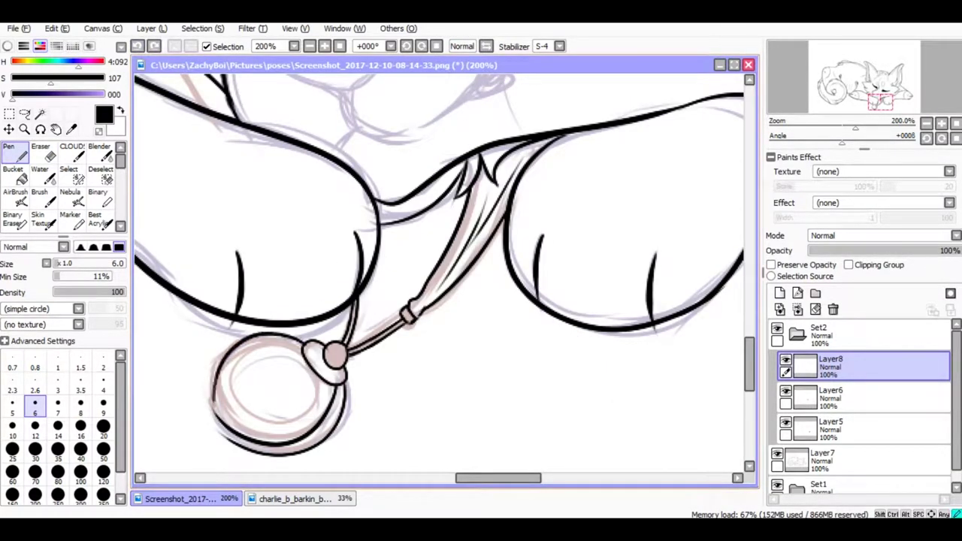
{"action": "key", "text": "ctrl+z"}
{"action": "key", "text": "ctrl+y"}
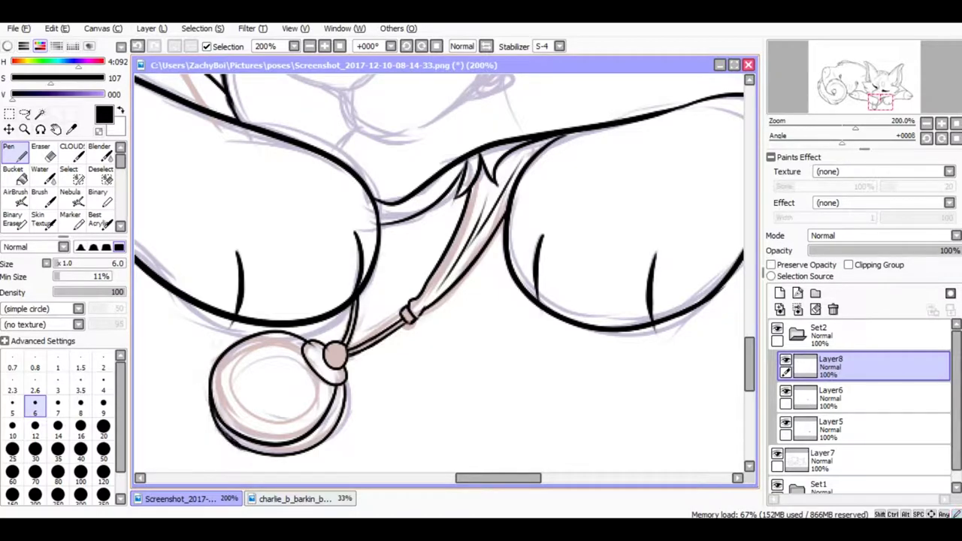
{"action": "key", "text": "e"}
{"action": "key", "text": "n"}
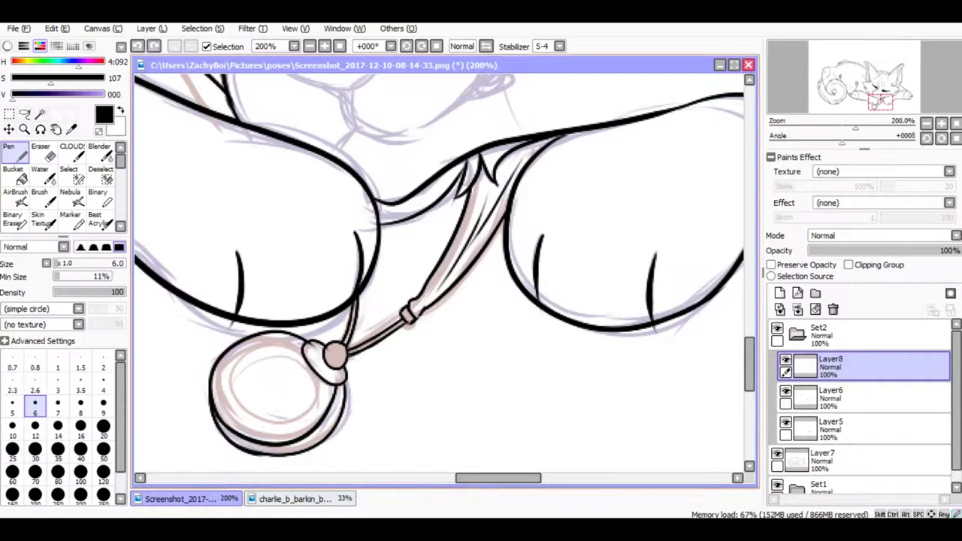
- Clean up the pendant's thick outer edge into a thin, even line in a rotated view
{"action": "key", "text": "h"}
{"action": "key", "text": "End"}
{"action": "key", "text": "End"}
{"action": "key", "text": "End"}
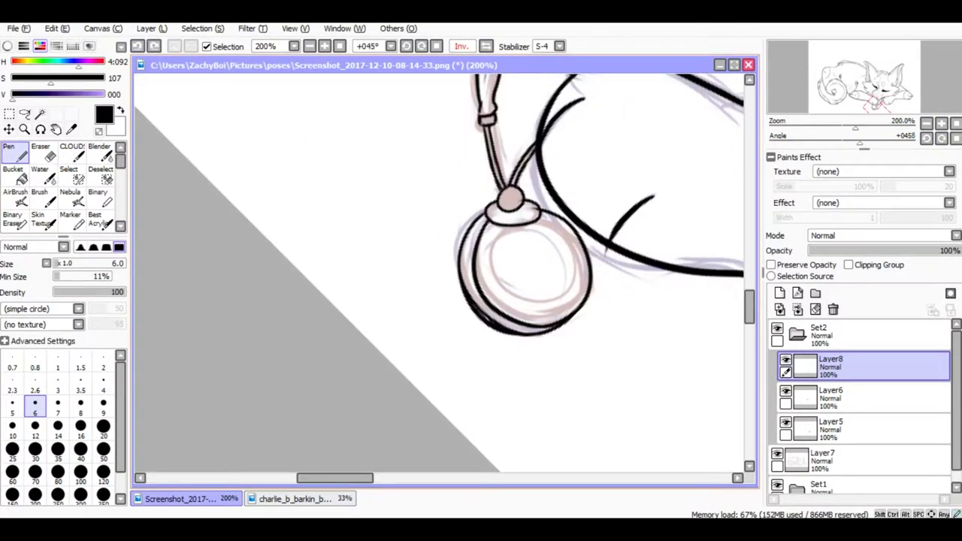
{"action": "key", "text": "e"}
{"action": "key", "text": "n"}
{"action": "key", "text": "e"}
{"action": "key", "text": "n"}
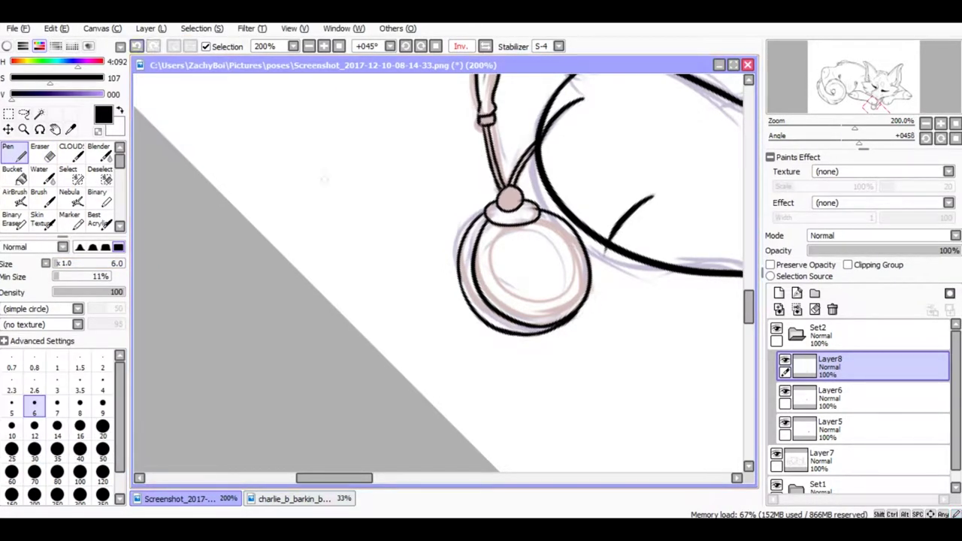
{"action": "key", "text": "h"}
{"action": "key", "text": "Home"}
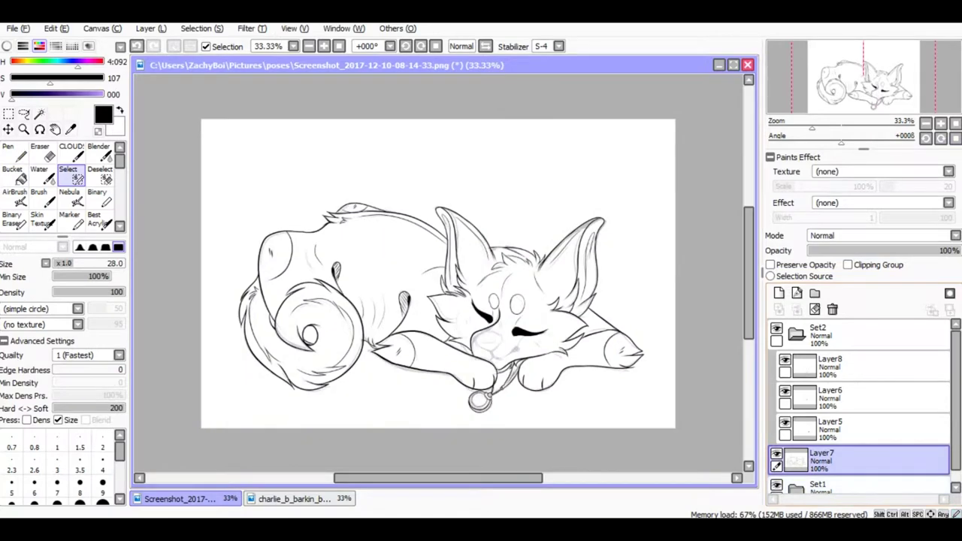
- Add a new layer at the top of the Set2 folder and ink the nose outline on it
{"action": "key", "text": "ctrl+shift+n"}
{"action": "key", "text": "h"}
{"action": "key", "text": "ctrl+plus"}
{"action": "key", "text": "ctrl+z"}
{"action": "mouse_move", "coordinate": [466, 275]}
{"action": "left_mouse_down"}
{"action": "mouse_move", "coordinate": [560, 352]}
{"action": "mouse_move", "coordinate": [494, 346]}
{"action": "mouse_move", "coordinate": [560, 295]}
{"action": "mouse_move", "coordinate": [498, 351]}
{"action": "left_mouse_up"}
{"action": "key", "text": "ctrl+z"}
{"action": "left_click_drag", "start_coordinate": [560, 299], "coordinate": [531, 340]}
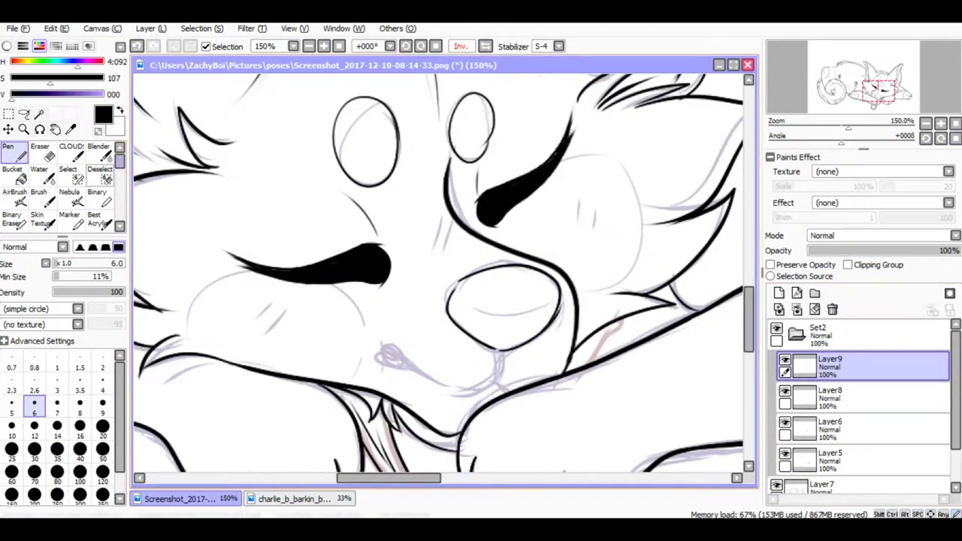
- Ink the curved crease inside the nose and refine the side of the nose outline
{"action": "key", "text": "e"}
{"action": "key", "text": "n"}
{"action": "left_click_drag", "start_coordinate": [463, 302], "coordinate": [550, 310]}
{"action": "left_click_drag", "start_coordinate": [454, 281], "coordinate": [445, 325]}
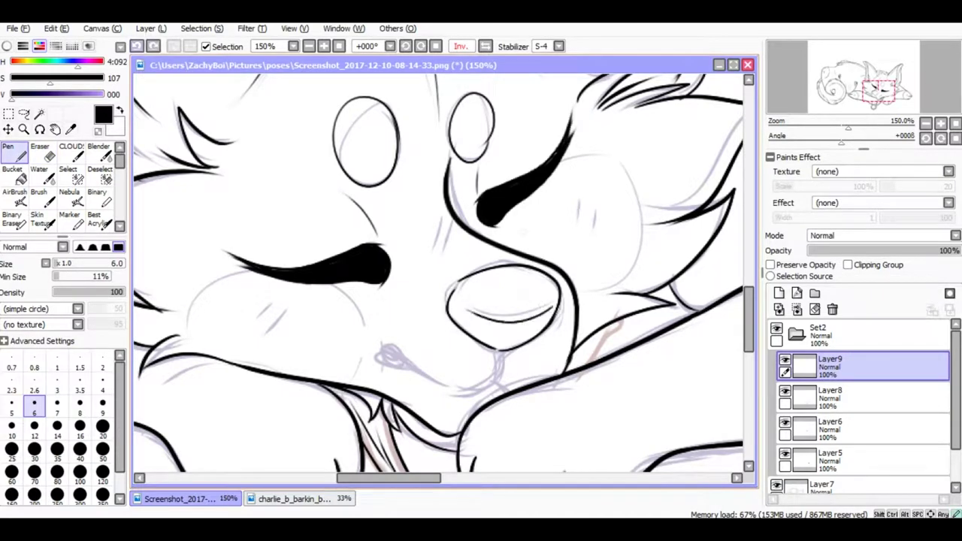
{"action": "key", "text": "ctrl+z"}
- Ink the short line beneath the nose and the mouth line with its solid black corner
{"action": "key", "text": "e"}
{"action": "key", "text": "n"}
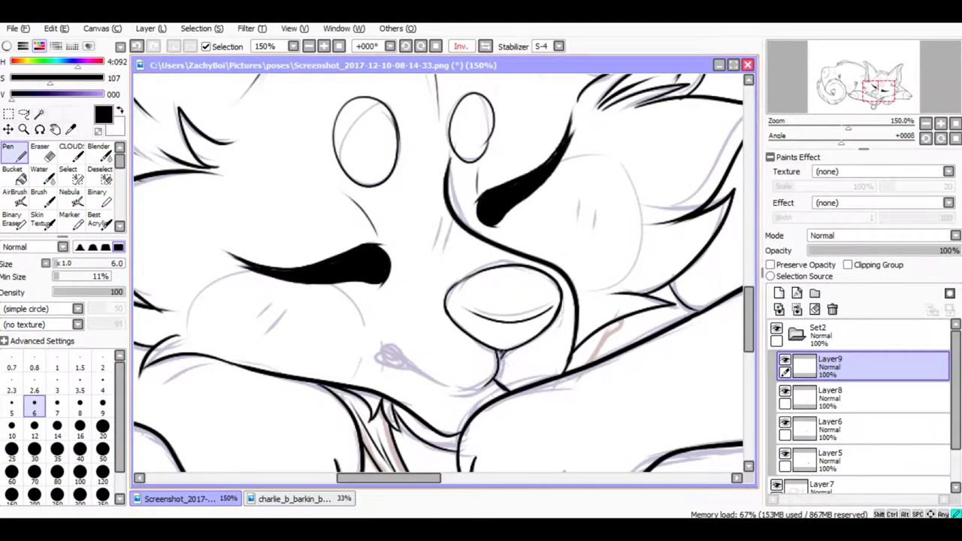
{"action": "left_click_drag", "start_coordinate": [498, 390], "coordinate": [374, 354]}
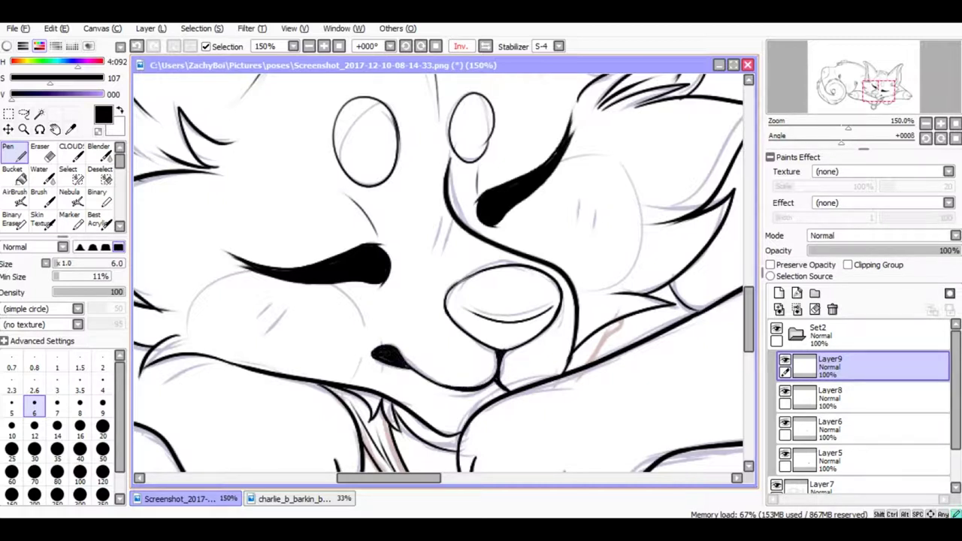
{"action": "left_click_drag", "start_coordinate": [496, 387], "coordinate": [472, 375]}
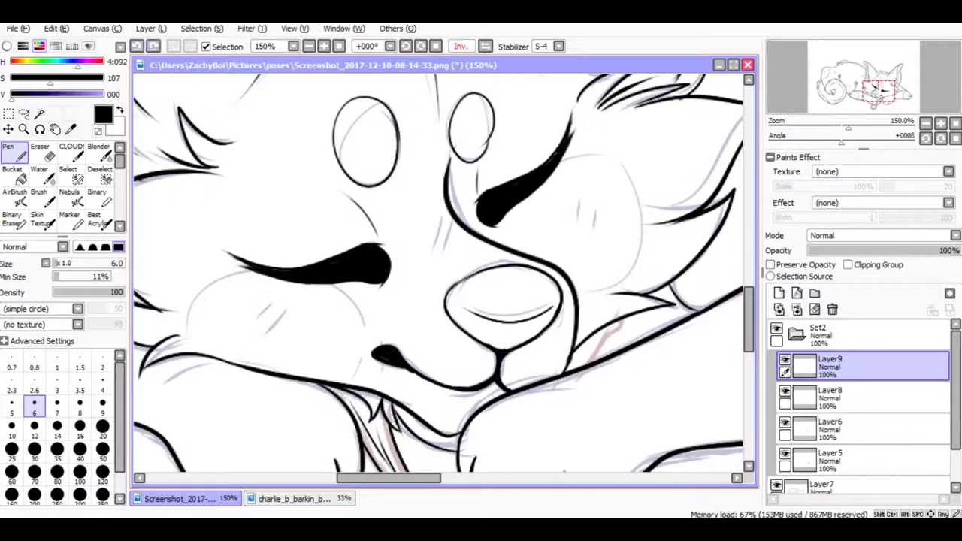
- Collapse the Set2 folder, select Layer7 and ink both cheek circles with their small blush marks
{"action": "left_click", "coordinate": [797, 335]}
{"action": "left_click", "coordinate": [821, 366]}
{"action": "key", "text": "minus"}
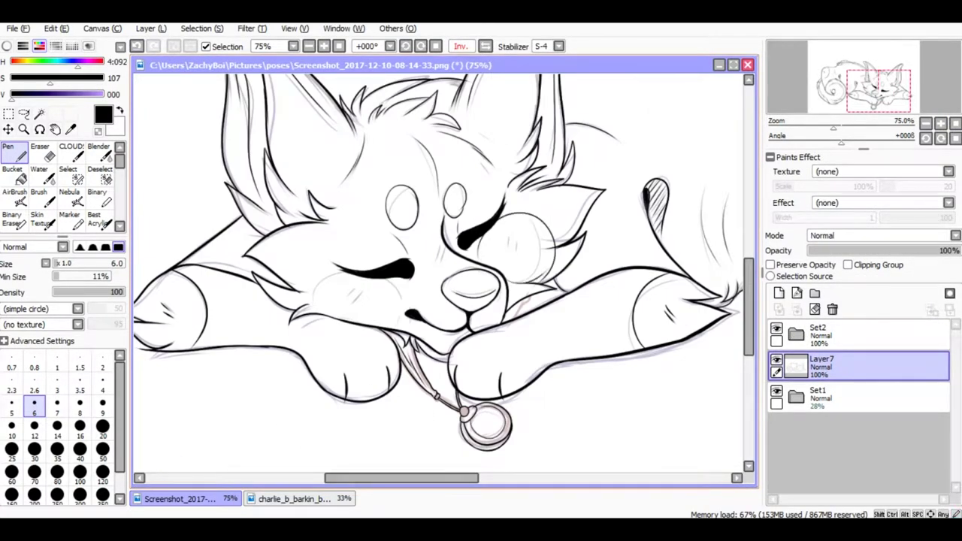
{"action": "left_click_drag", "start_coordinate": [313, 275], "coordinate": [347, 309]}
{"action": "left_click_drag", "start_coordinate": [386, 280], "coordinate": [399, 319]}
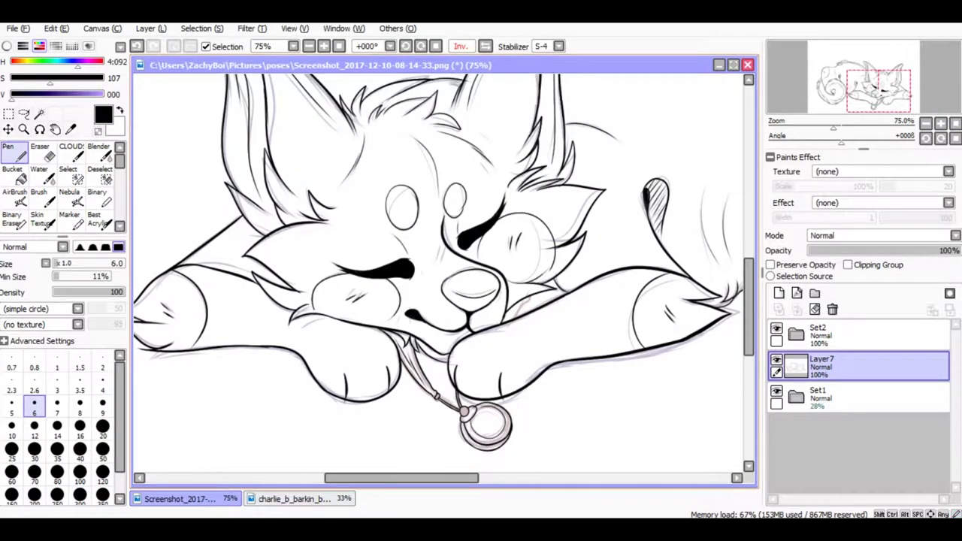
{"action": "key", "text": "minus"}
{"action": "key", "text": "minus"}
{"action": "key", "text": "e"}
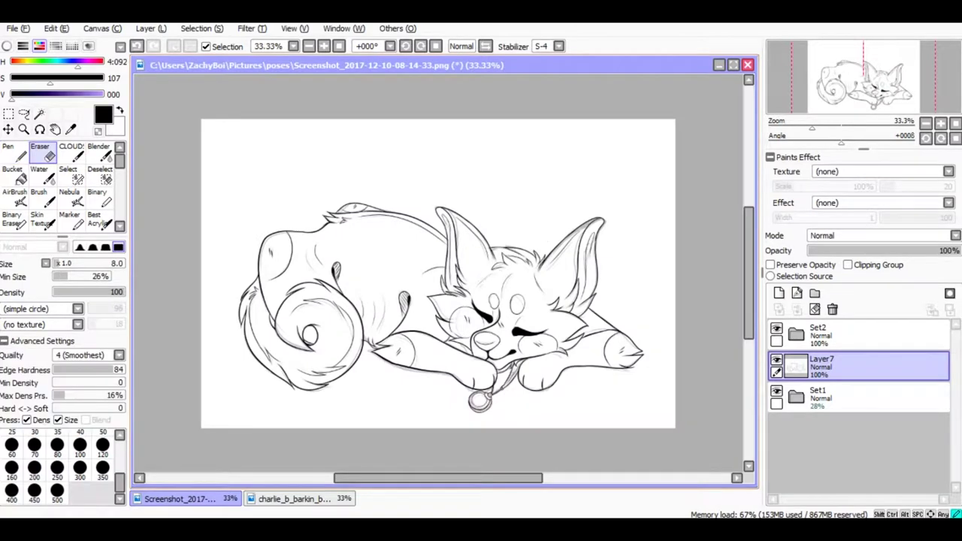
{"action": "key", "text": "n"}
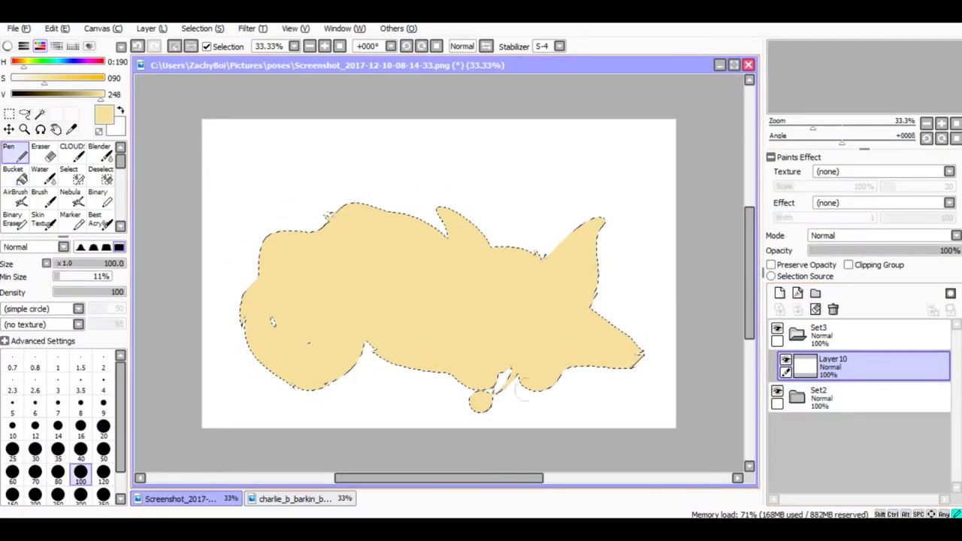
- Try to move the Set2 folder above the Set3 folder
{"action": "left_click_drag", "start_coordinate": [818, 397], "coordinate": [818, 331]}
{"action": "scroll", "coordinate": [880, 235], "scroll_direction": "up", "scroll_amount": 1}
{"action": "scroll", "coordinate": [880, 235], "scroll_direction": "down", "scroll_amount": 2}
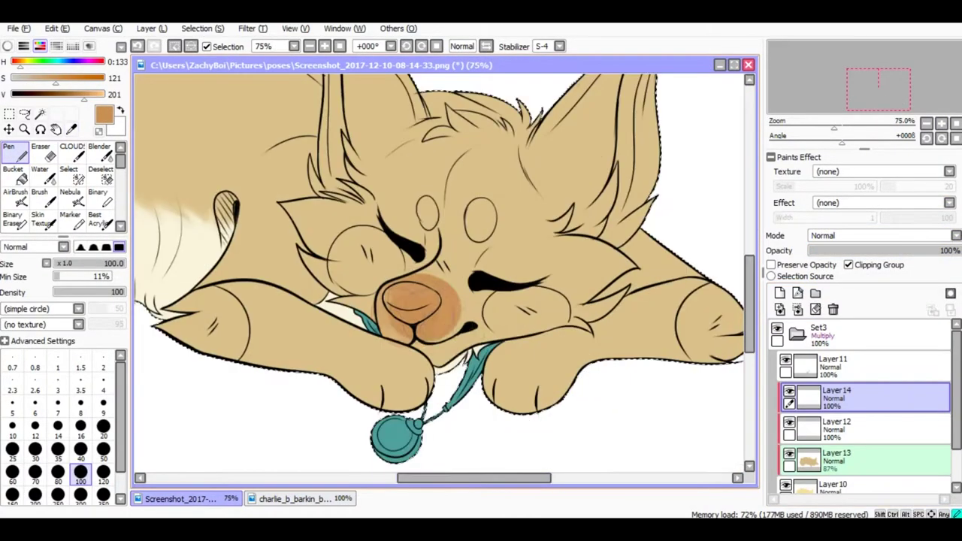
- Trim the orange-brown muzzle patch off the paw and cheek, fill it down to the chin and blend its edge on Layer14
{"action": "key", "text": "e"}
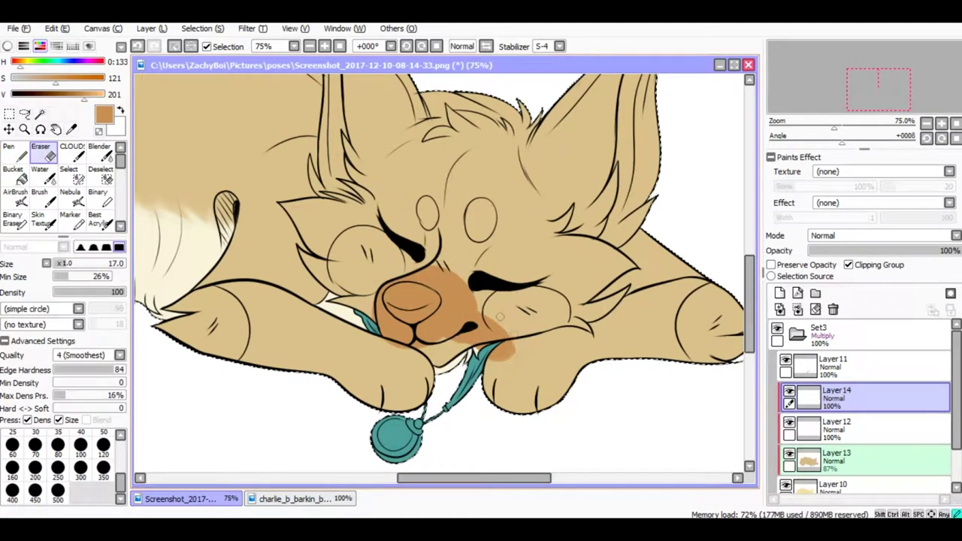
{"action": "left_click_drag", "start_coordinate": [519, 353], "coordinate": [473, 346]}
{"action": "key", "text": "n"}
{"action": "left_click_drag", "start_coordinate": [413, 350], "coordinate": [470, 346]}
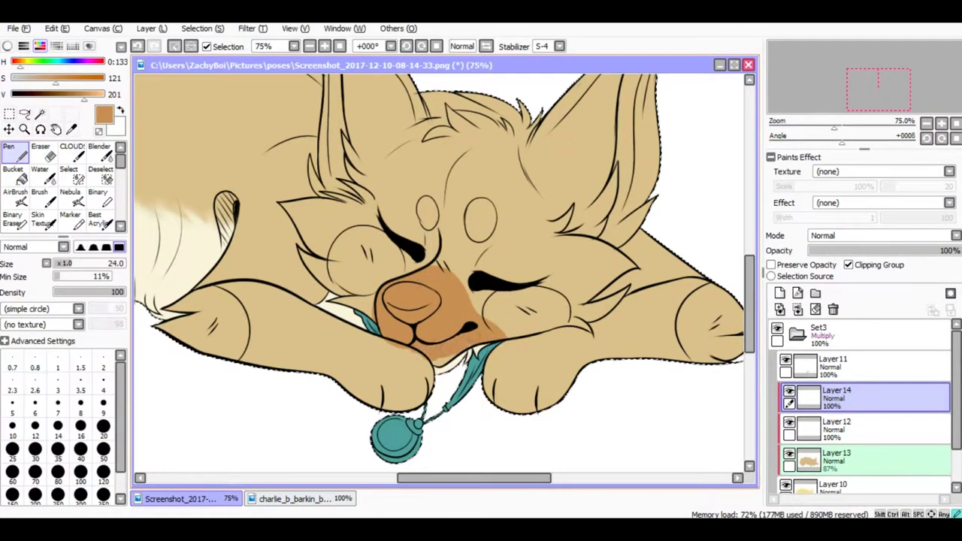
{"action": "key", "text": "e"}
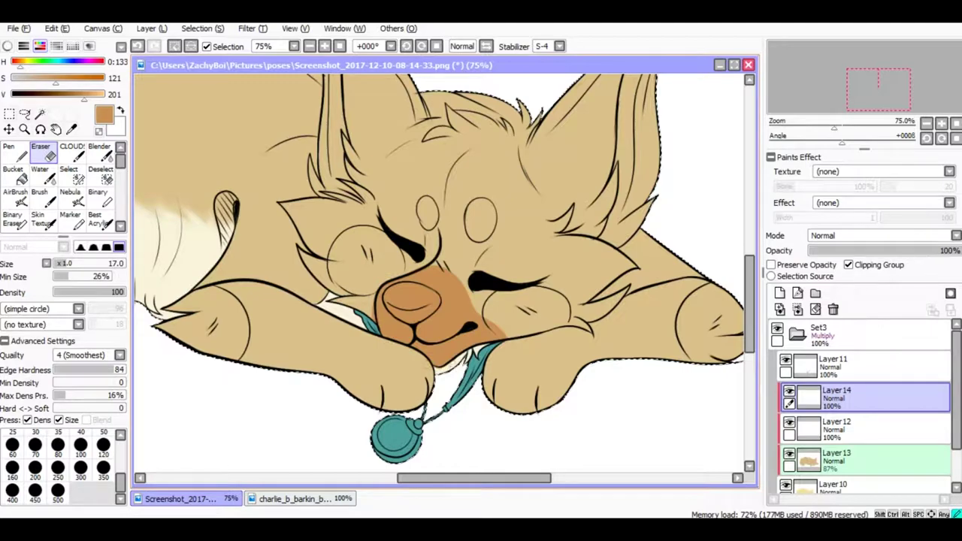
{"action": "key", "text": "b"}
- Consult the charlie_b_barkin reference image, outline a wavy dark brown forehead marking and colour one ear dark brown on Layer15
{"action": "key", "text": "n"}
{"action": "key", "text": "ctrl+Tab"}
{"action": "key", "text": "h"}
{"action": "key", "text": "ctrl+Tab"}
{"action": "key", "text": "minus"}
{"action": "key", "text": "ctrl+Tab"}
{"action": "key", "text": "ctrl+Tab"}
{"action": "mouse_move", "coordinate": [381, 206]}
{"action": "left_mouse_down"}
{"action": "mouse_move", "coordinate": [527, 201]}
{"action": "mouse_move", "coordinate": [549, 249]}
{"action": "left_mouse_up"}
{"action": "mouse_move", "coordinate": [496, 173]}
{"action": "left_mouse_down"}
{"action": "mouse_move", "coordinate": [530, 234]}
{"action": "mouse_move", "coordinate": [582, 249]}
{"action": "mouse_move", "coordinate": [527, 169]}
{"action": "mouse_move", "coordinate": [582, 146]}
{"action": "mouse_move", "coordinate": [545, 132]}
{"action": "mouse_move", "coordinate": [594, 109]}
{"action": "left_mouse_up"}
- Enlarge the brush to 36 and fill the forehead marking, crown and other ear with dark brown
{"action": "key", "text": "bracketright"}
{"action": "key", "text": "bracketright"}
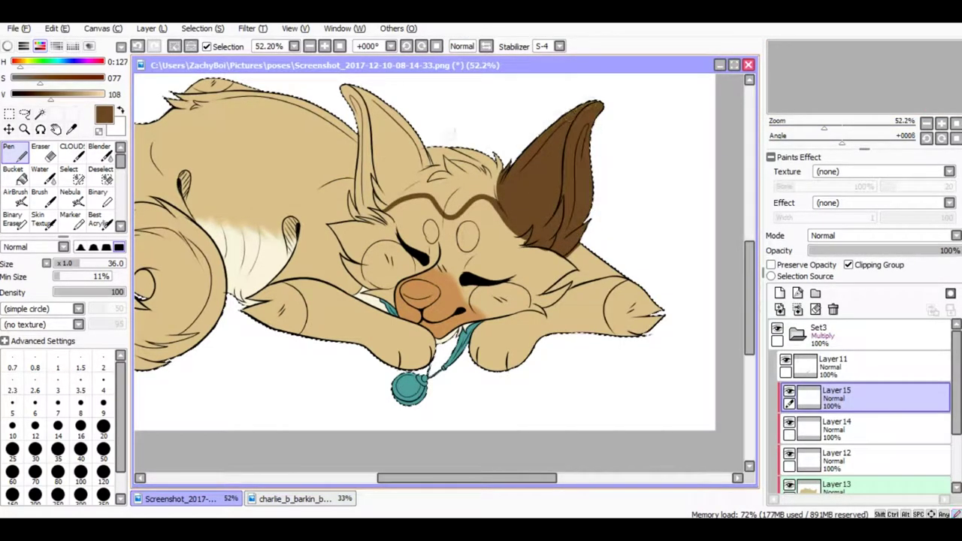
{"action": "left_click_drag", "start_coordinate": [428, 201], "coordinate": [481, 199]}
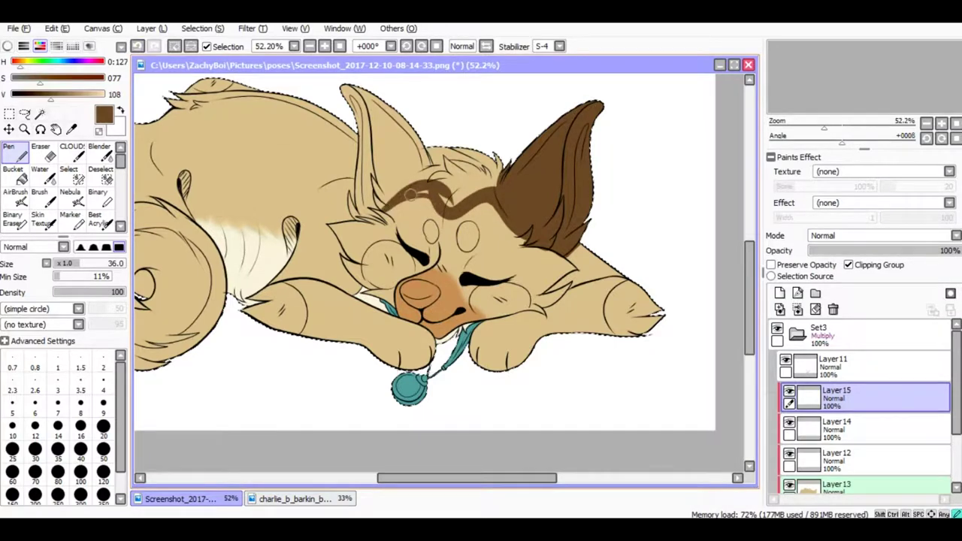
{"action": "key", "text": "e"}
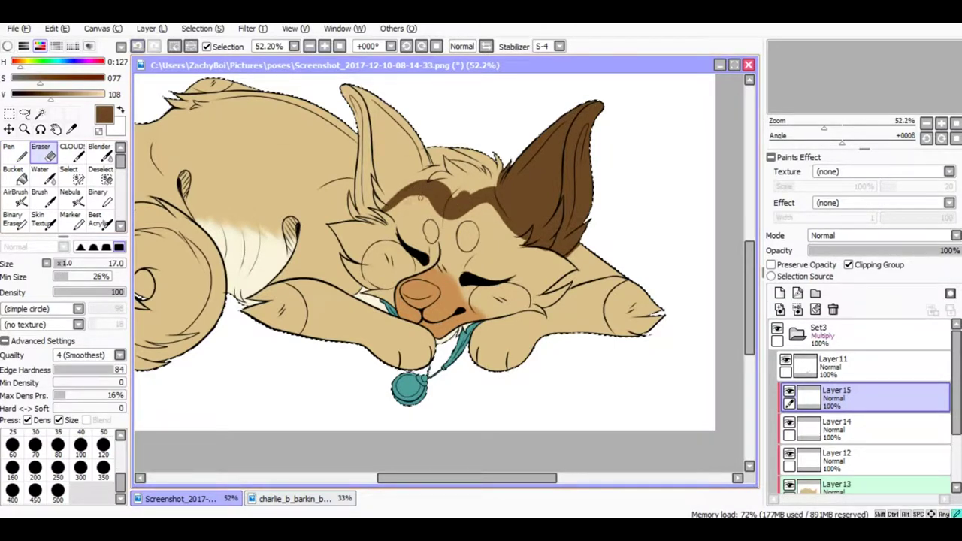
{"action": "key", "text": "ctrl+z"}
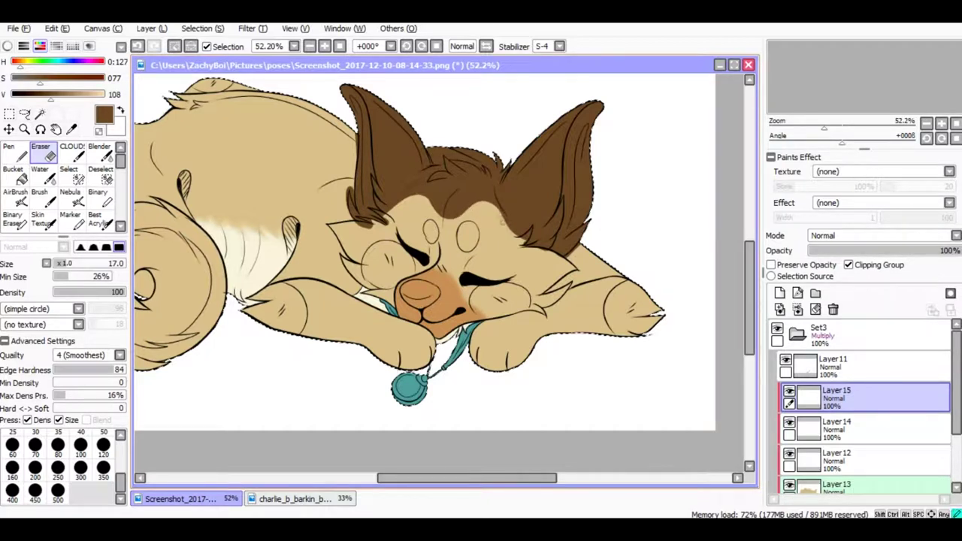
- Clean the dark brown edges around the ear tufts and soften the forehead marking's border with the Blender
{"action": "key", "text": "n"}
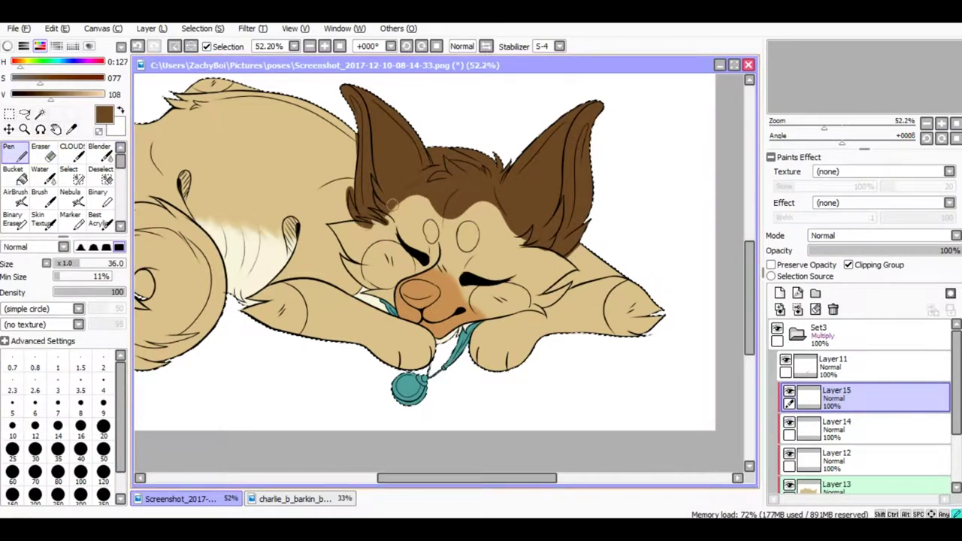
{"action": "key", "text": "e"}
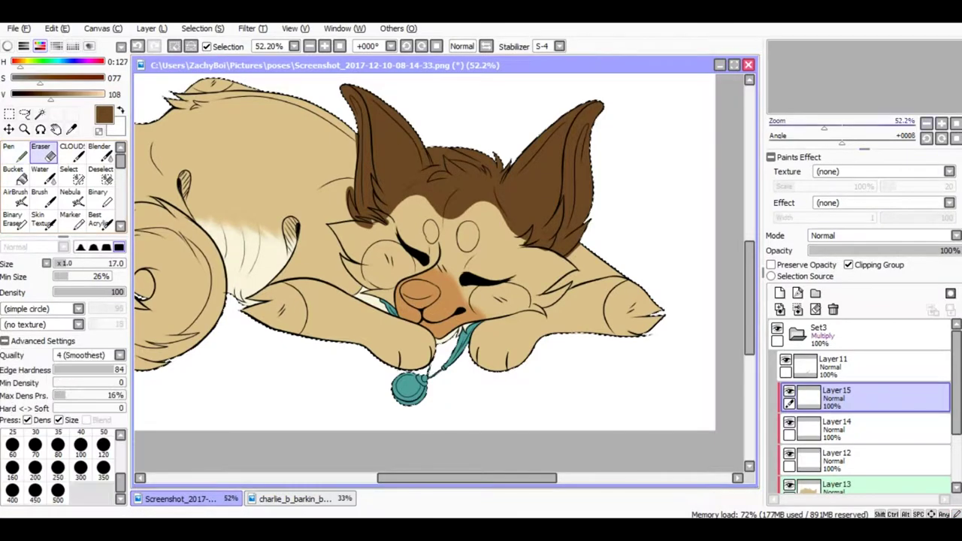
{"action": "scroll", "coordinate": [444, 278], "scroll_direction": "up", "scroll_amount": 3}
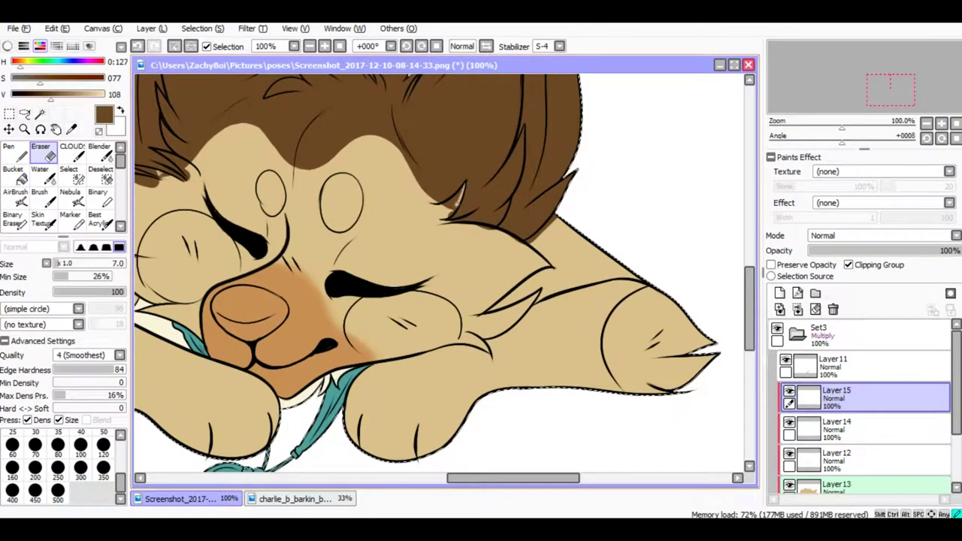
{"action": "key", "text": "ctrl+minus"}
{"action": "key", "text": "b"}
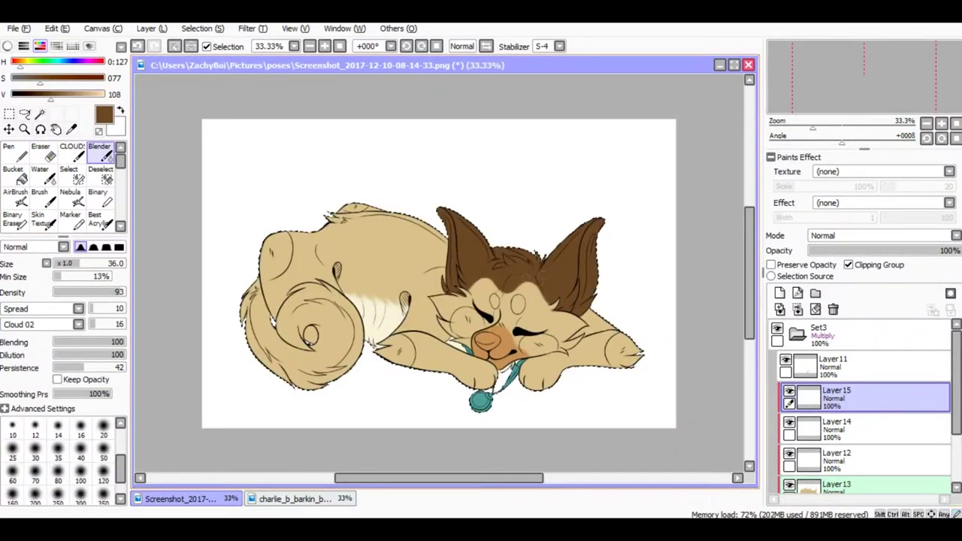
- Consult the reference image and paint a dark brown saddle along the back up to the body outline
{"action": "key", "text": "n"}
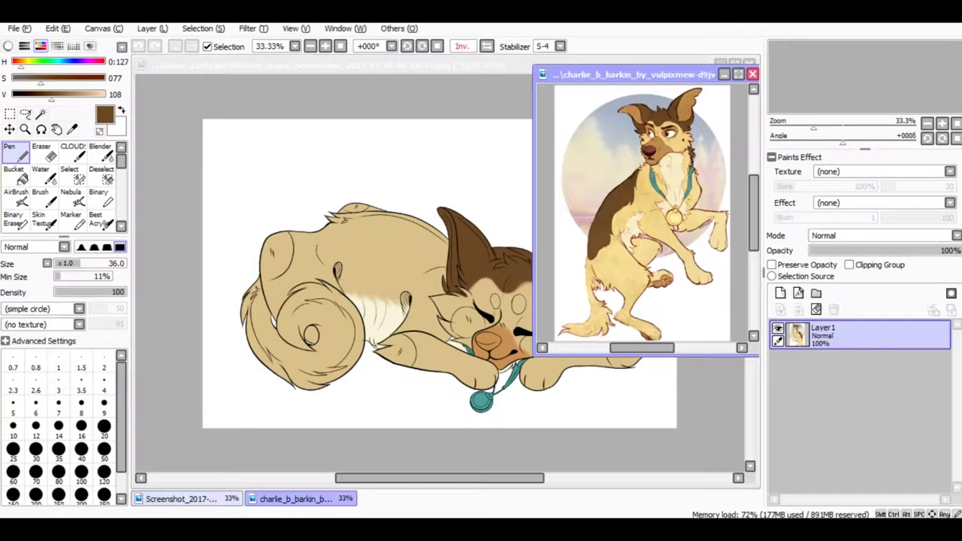
{"action": "key", "text": "ctrl+Tab"}
{"action": "key", "text": "End"}
{"action": "key", "text": "ctrl+Tab"}
{"action": "mouse_move", "coordinate": [426, 253]}
{"action": "left_mouse_down"}
{"action": "mouse_move", "coordinate": [331, 212]}
{"action": "mouse_move", "coordinate": [330, 224]}
{"action": "left_mouse_up"}
{"action": "key", "text": "ctrl+z"}
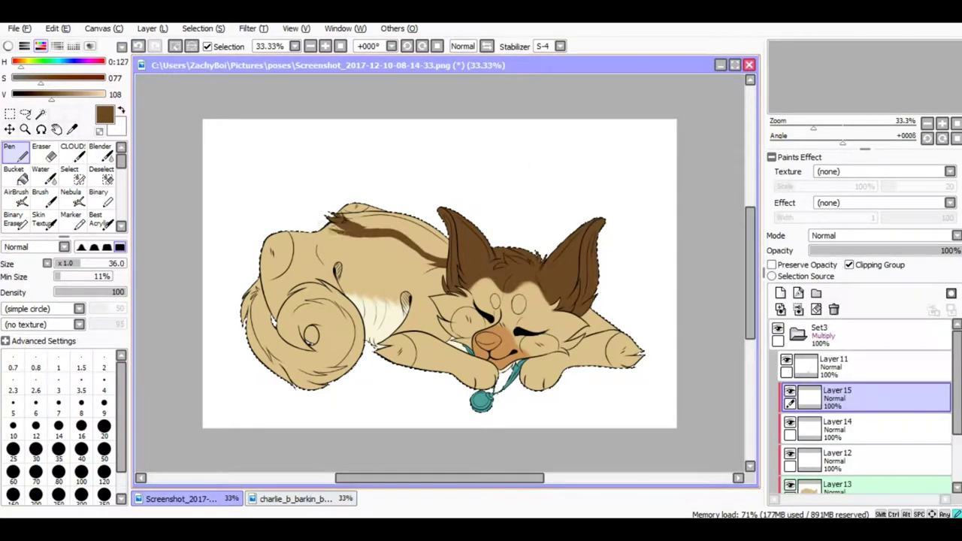
{"action": "mouse_move", "coordinate": [401, 237]}
{"action": "left_mouse_down"}
{"action": "mouse_move", "coordinate": [449, 260]}
{"action": "mouse_move", "coordinate": [346, 212]}
{"action": "mouse_move", "coordinate": [446, 265]}
{"action": "mouse_move", "coordinate": [397, 244]}
{"action": "left_mouse_up"}
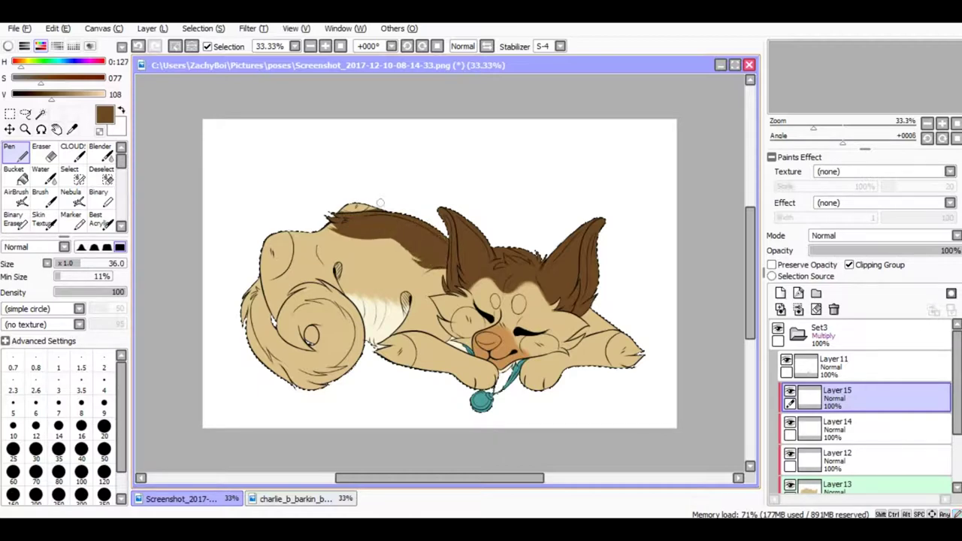
- Trim and touch up the edges of the dark brown back saddle in a rotated view
{"action": "key", "text": "e"}
{"action": "key", "text": "End"}
{"action": "key", "text": "End"}
{"action": "key", "text": "End"}
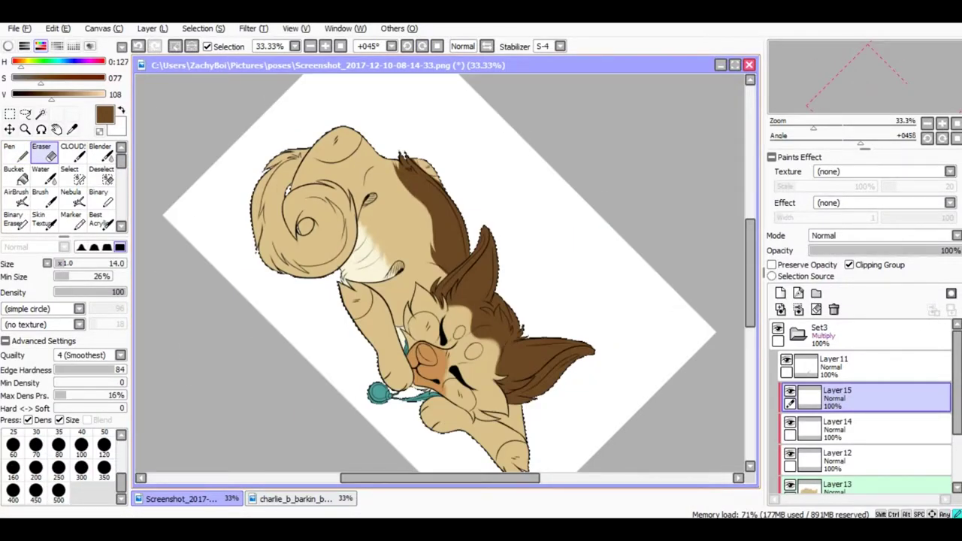
{"action": "key", "text": "n"}
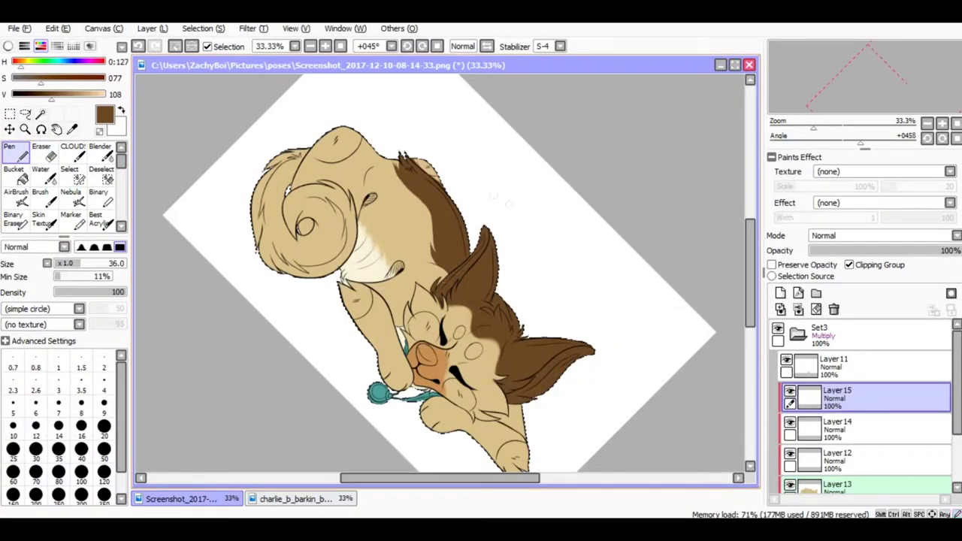
{"action": "key", "text": "e"}
{"action": "key", "text": "h"}
{"action": "key", "text": "h"}
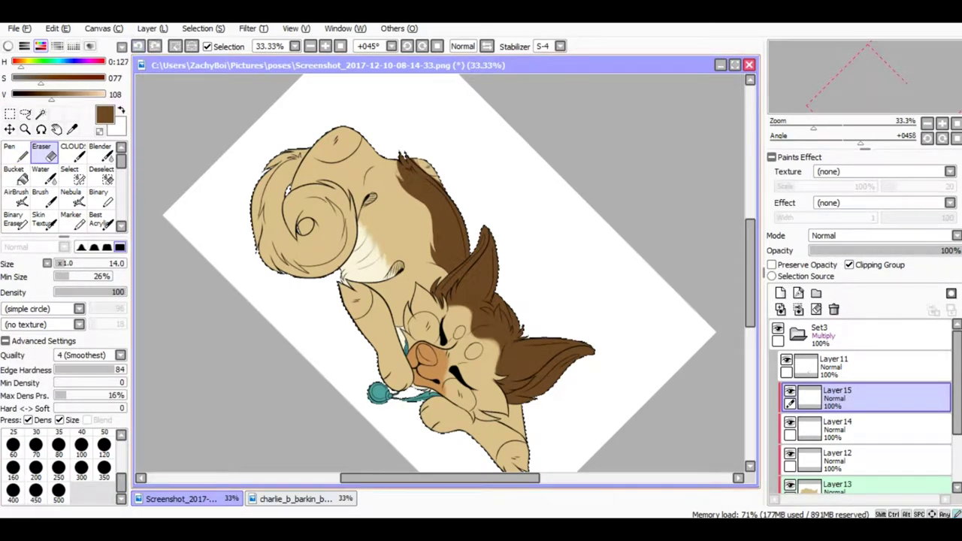
{"action": "key", "text": "n"}
{"action": "key", "text": "e"}
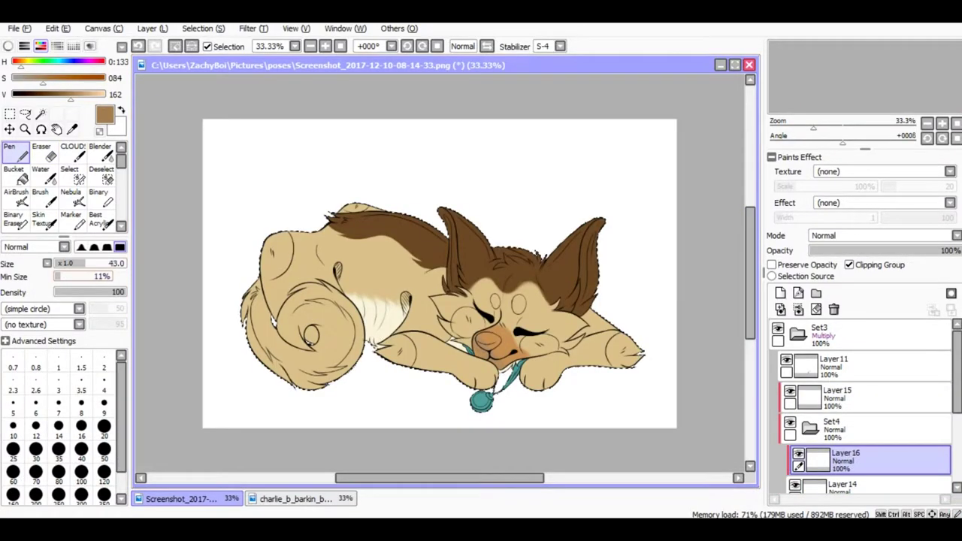
- Paint the muzzle medium brown and compare the face markings with the charlie_b_barkin reference image
{"action": "left_click_drag", "start_coordinate": [491, 333], "coordinate": [527, 355]}
{"action": "left_click", "coordinate": [295, 499]}
{"action": "left_click", "coordinate": [180, 498]}
- On Layer14, paint medium brown patches above both closed eyes
{"action": "left_click", "coordinate": [843, 485]}
{"action": "scroll", "coordinate": [438, 332], "scroll_direction": "up", "scroll_amount": 3}
{"action": "left_click_drag", "start_coordinate": [557, 259], "coordinate": [536, 284]}
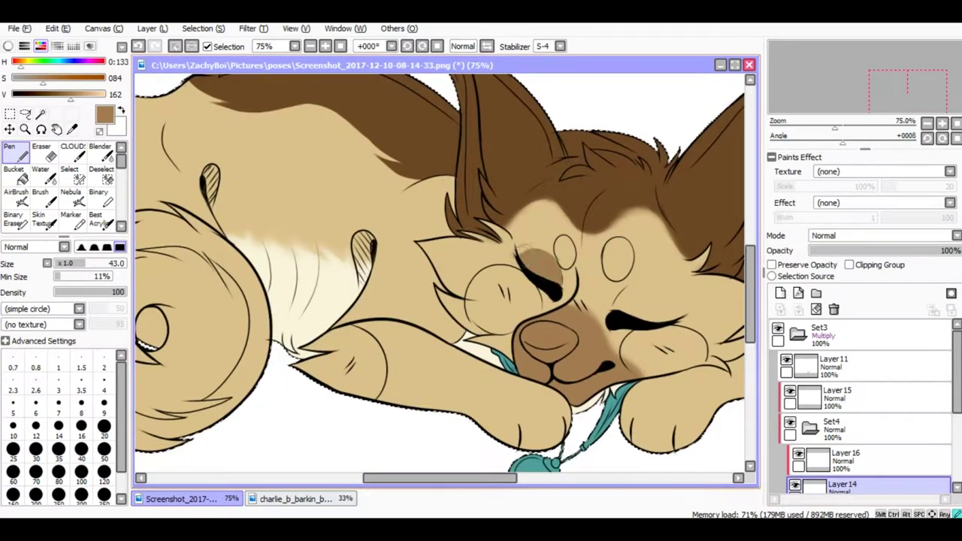
{"action": "left_click_drag", "start_coordinate": [525, 246], "coordinate": [560, 275]}
{"action": "mouse_move", "coordinate": [630, 286]}
{"action": "left_mouse_down"}
{"action": "mouse_move", "coordinate": [661, 317]}
{"action": "mouse_move", "coordinate": [645, 299]}
{"action": "mouse_move", "coordinate": [619, 294]}
{"action": "left_mouse_up"}
- Trim the brown eyelid patches with the Eraser and work light streaks into them with the Blender
{"action": "key", "text": "e"}
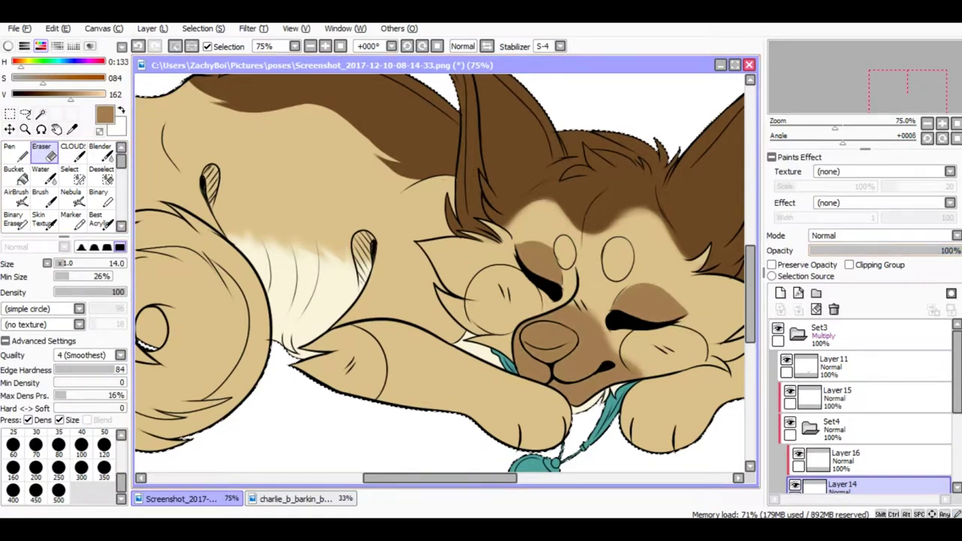
{"action": "key", "text": "b"}
{"action": "key", "text": "e"}
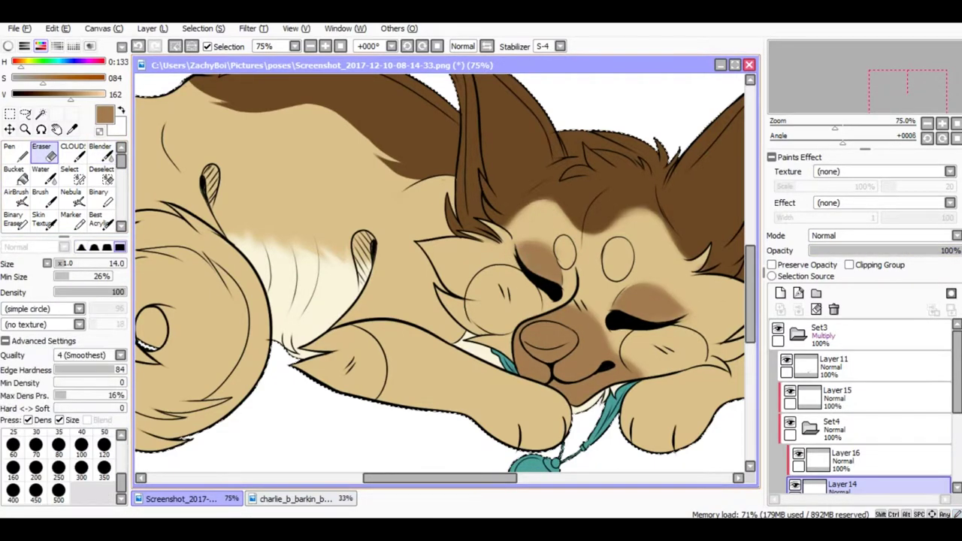
{"action": "key", "text": "b"}
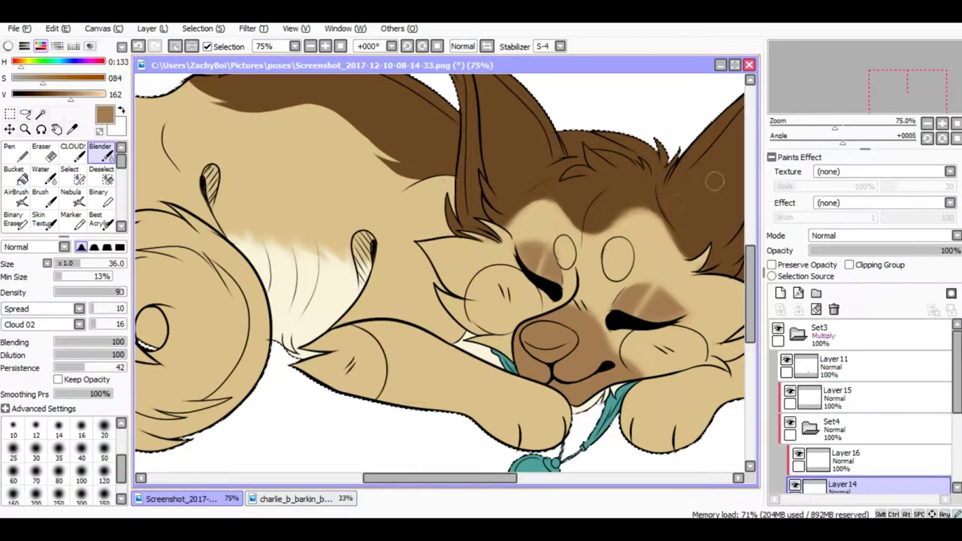
- Mask both eyelid patches with the Select brush, paste them onto their own layer in Set4 and set its opacity to 50%
{"action": "key", "text": "minus"}
{"action": "key", "text": "minus"}
{"action": "key", "text": "minus"}
{"action": "scroll", "coordinate": [865, 406], "scroll_direction": "down", "scroll_amount": 2}
{"action": "key", "text": "m"}
{"action": "mouse_move", "coordinate": [473, 296]}
{"action": "left_mouse_down"}
{"action": "mouse_move", "coordinate": [486, 300]}
{"action": "mouse_move", "coordinate": [515, 326]}
{"action": "mouse_move", "coordinate": [561, 335]}
{"action": "left_mouse_up"}
{"action": "left_click", "coordinate": [104, 28]}
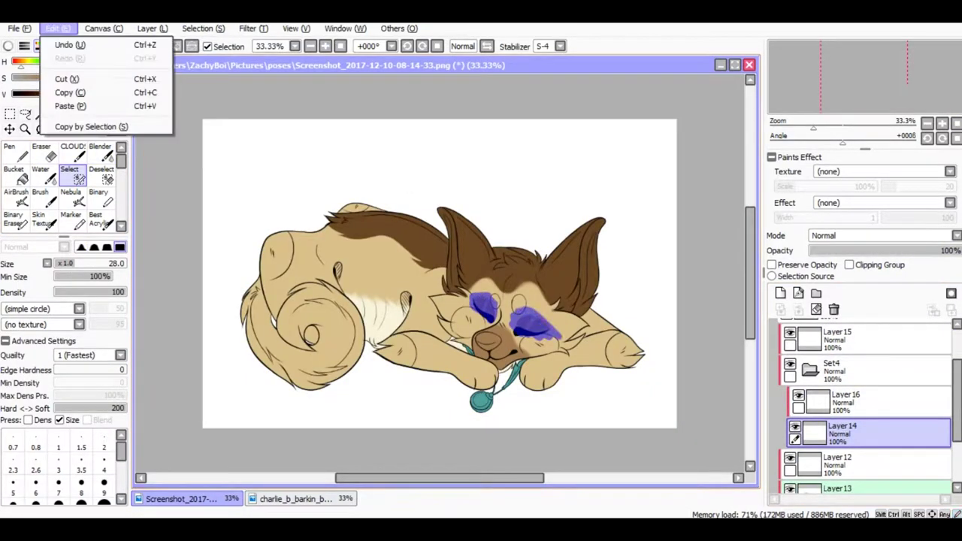
{"action": "left_click", "coordinate": [75, 105]}
{"action": "key", "text": "e"}
{"action": "mouse_move", "coordinate": [842, 434]}
{"action": "left_mouse_down"}
{"action": "mouse_move", "coordinate": [842, 395]}
{"action": "mouse_move", "coordinate": [842, 459]}
{"action": "mouse_move", "coordinate": [842, 399]}
{"action": "left_mouse_up"}
{"action": "left_click_drag", "start_coordinate": [877, 250], "coordinate": [885, 251]}
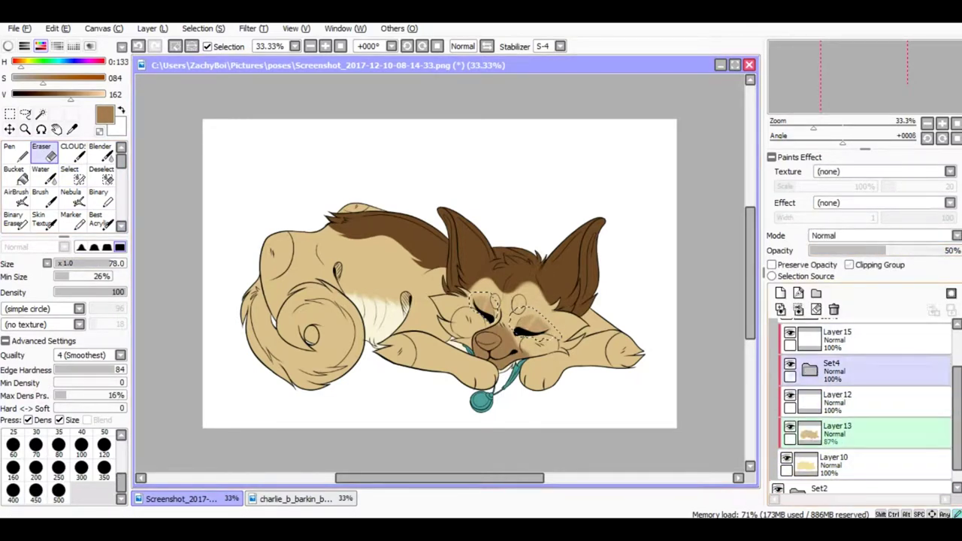
- Add a new layer and fill the two oval brow spots above the eyes with white
{"action": "left_click", "coordinate": [781, 292]}
{"action": "key", "text": "n"}
{"action": "key", "text": "x"}
{"action": "left_click", "coordinate": [495, 302]}
{"action": "key", "text": "ctrl+d"}
{"action": "left_click", "coordinate": [519, 304]}
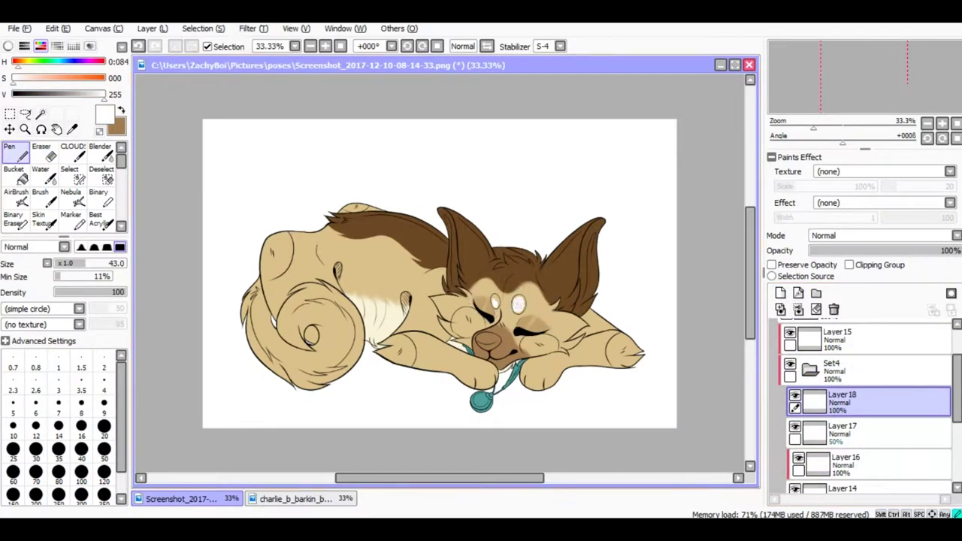
- Clean up the white brow spots along their outlines with the Eraser and Pen
{"action": "key", "text": "e"}
{"action": "key", "text": "ctrl+plus"}
{"action": "key", "text": "ctrl+plus"}
{"action": "key", "text": "n"}
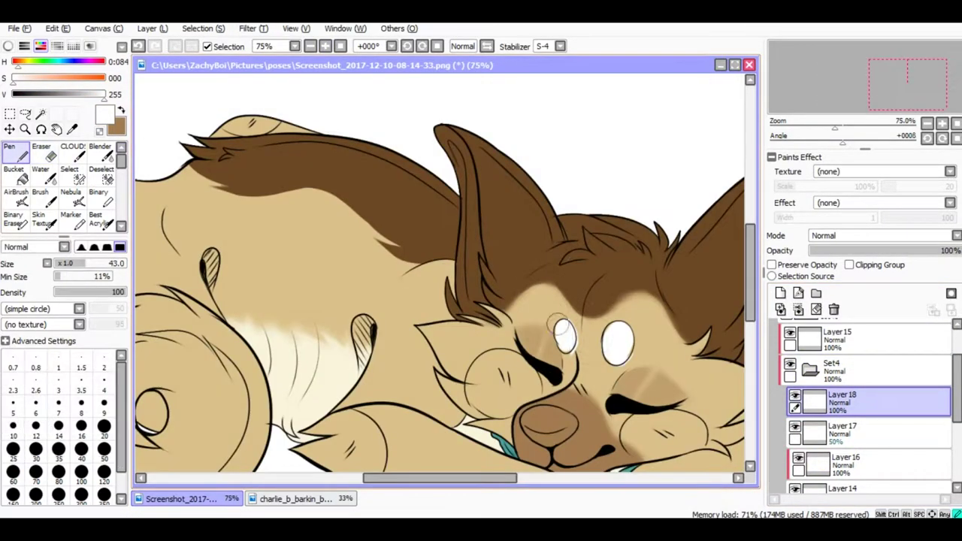
{"action": "key", "text": "e"}
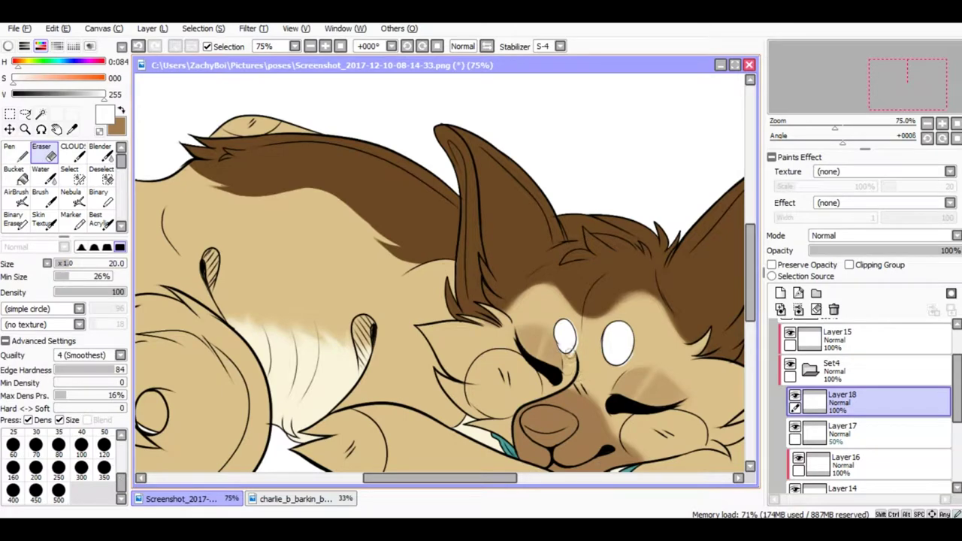
{"action": "key", "text": "n"}
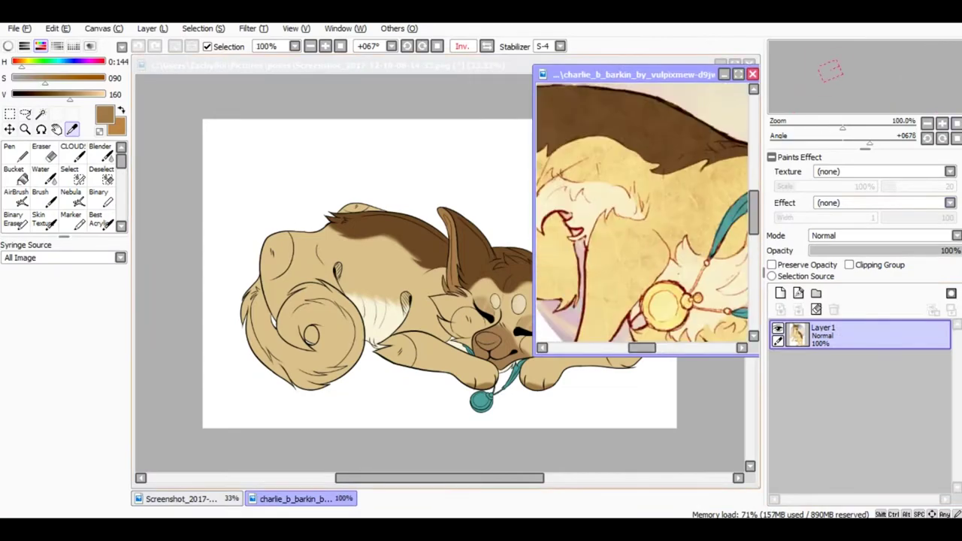
- Colour the pendant yellow and paint white highlights on its disc, reducing the Pen size to 8
{"action": "key", "text": "n"}
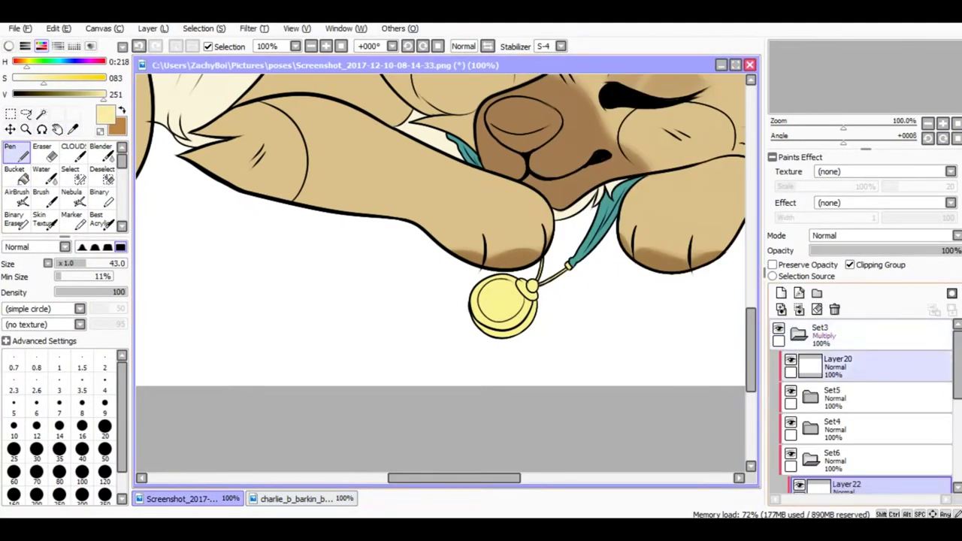
{"action": "left_click_drag", "start_coordinate": [497, 291], "coordinate": [493, 292]}
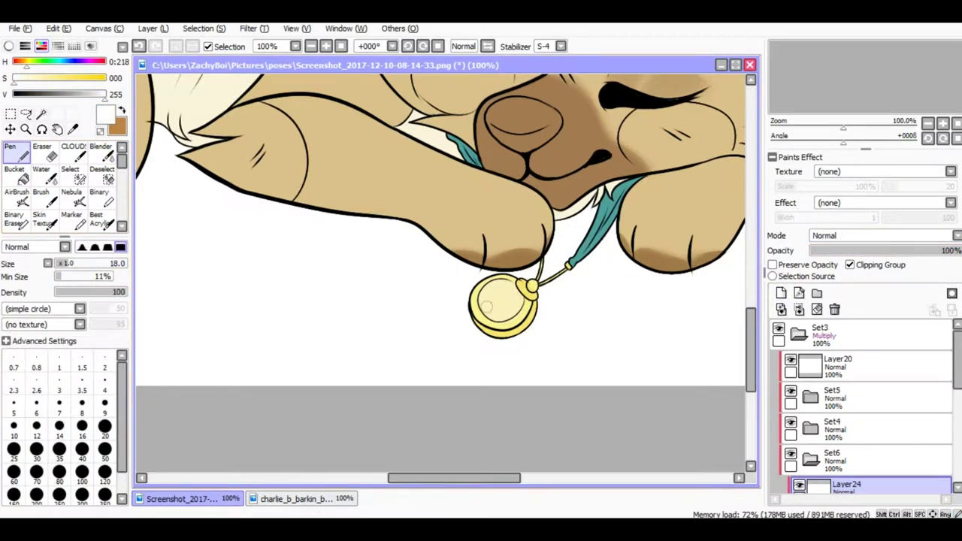
{"action": "key", "text": "bracketleft"}
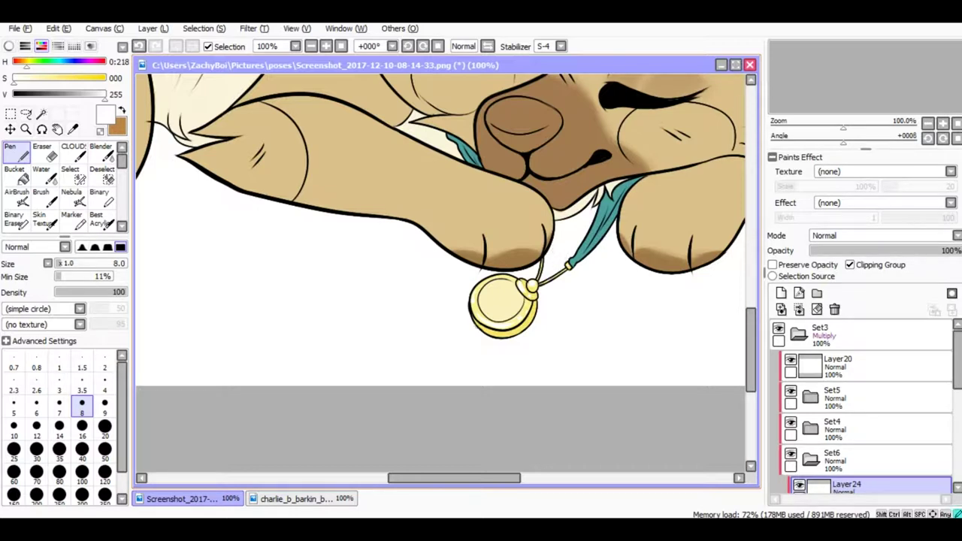
{"action": "key", "text": "ctrl+z"}
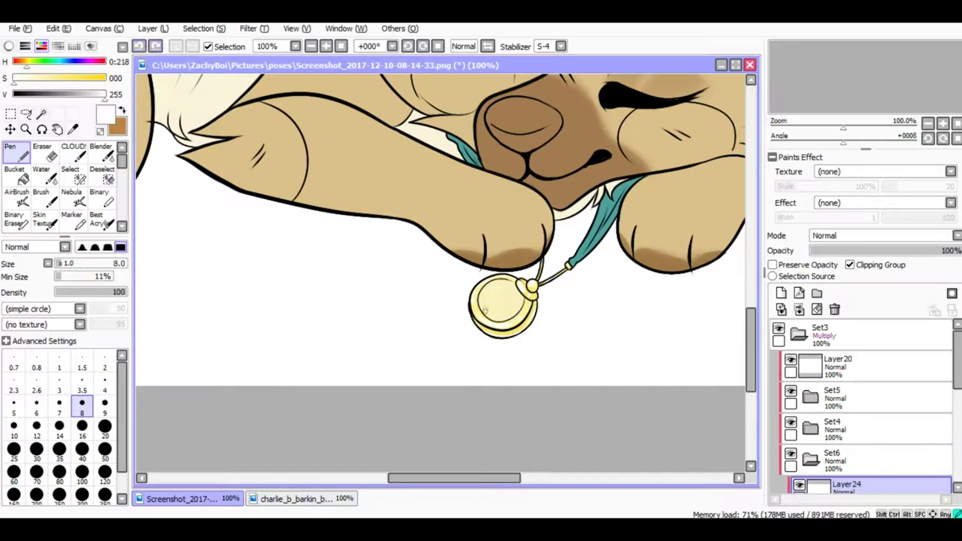
- Set the pendant highlight layer to Luminosity at 19% opacity and soften the highlights with the Blender
{"action": "left_click", "coordinate": [882, 236]}
{"action": "left_click", "coordinate": [834, 286]}
{"action": "left_click", "coordinate": [829, 250]}
{"action": "key", "text": "b"}
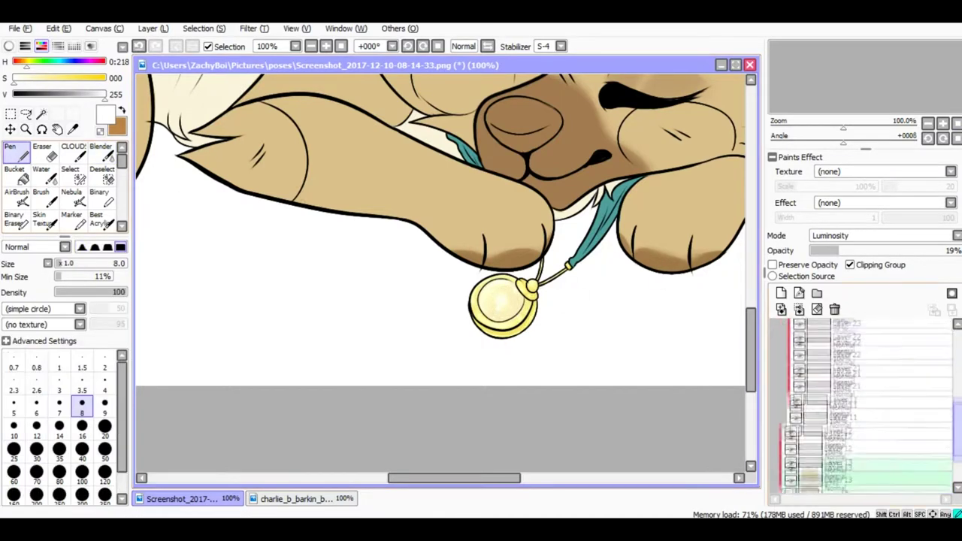
- Paint dark teal fold shading on both parts of the neck ribbon on a clipped layer above Layer11 and clean its edges
{"action": "left_click", "coordinate": [842, 421]}
{"action": "key", "text": "alt"}
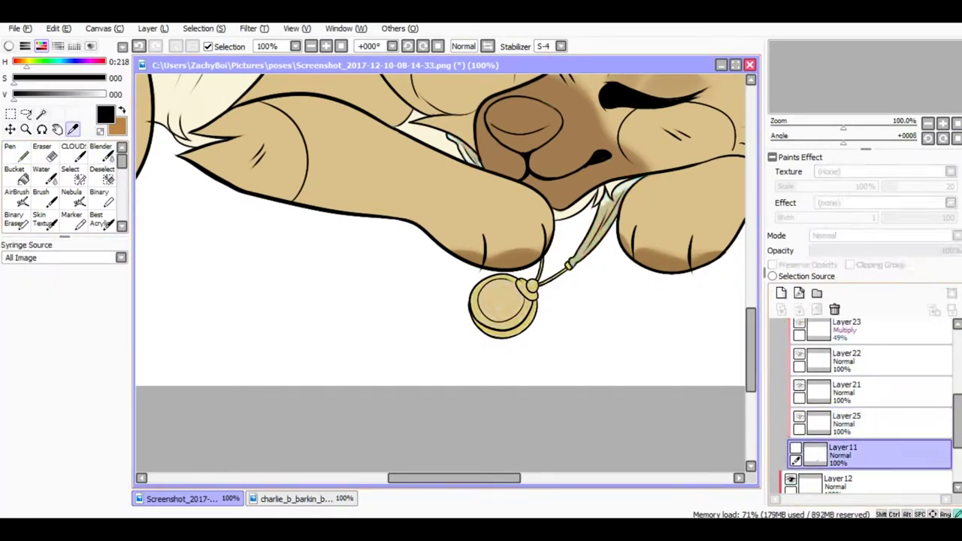
{"action": "scroll", "coordinate": [864, 406], "scroll_direction": "down", "scroll_amount": 1}
{"action": "scroll", "coordinate": [865, 406], "scroll_direction": "down", "scroll_amount": 2}
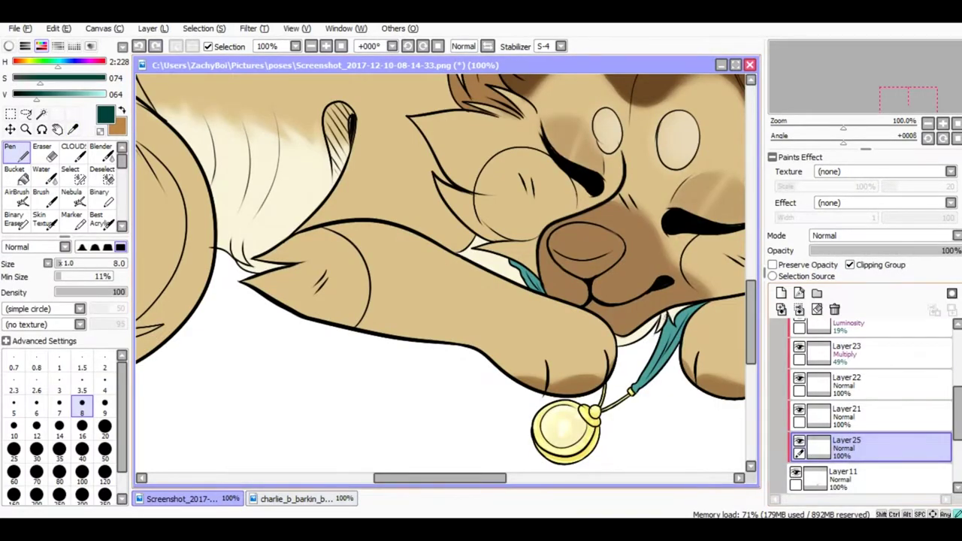
{"action": "left_click_drag", "start_coordinate": [672, 316], "coordinate": [662, 343]}
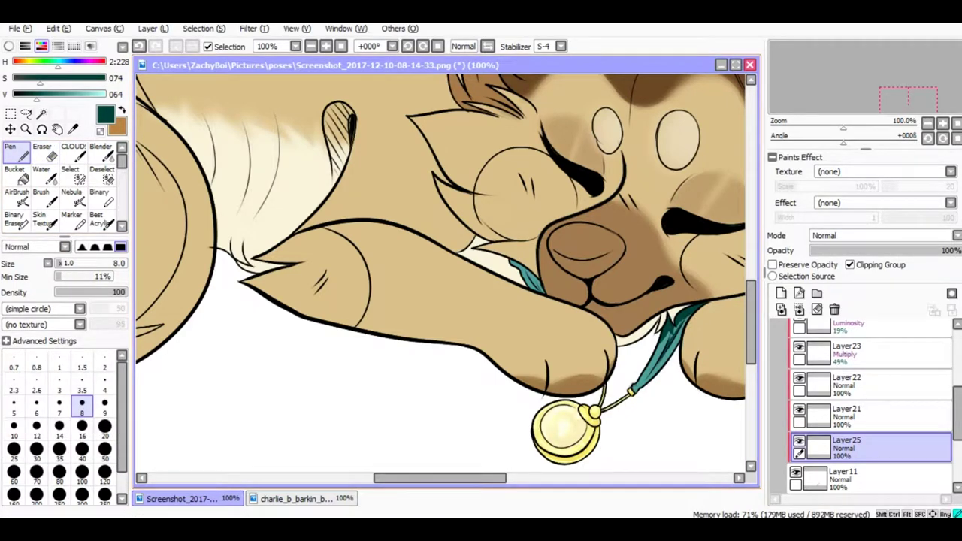
{"action": "key", "text": "e"}
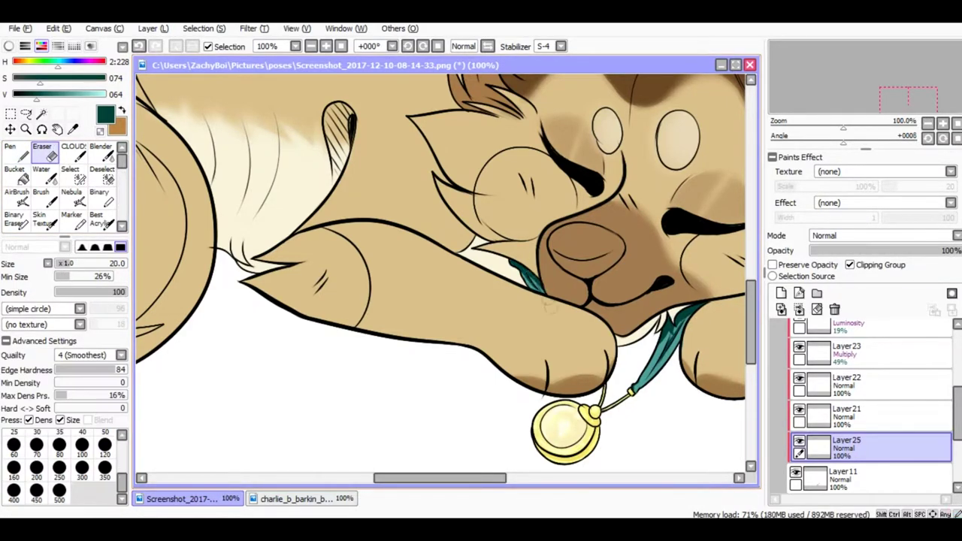
{"action": "key", "text": "n"}
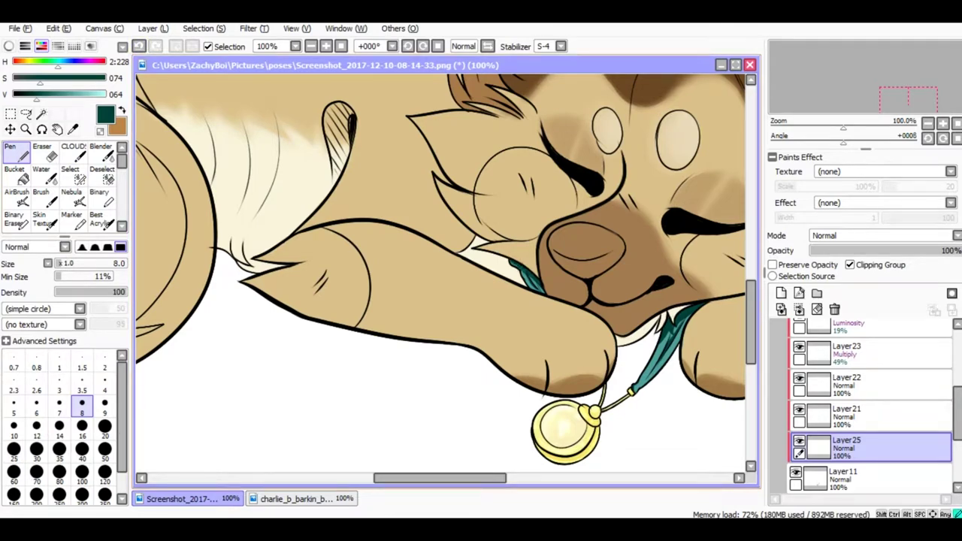
- Set the ribbon shading layer to Shade mode at 21% opacity
{"action": "left_click", "coordinate": [884, 235]}
{"action": "left_click", "coordinate": [827, 300]}
{"action": "left_click_drag", "start_coordinate": [940, 250], "coordinate": [835, 251]}
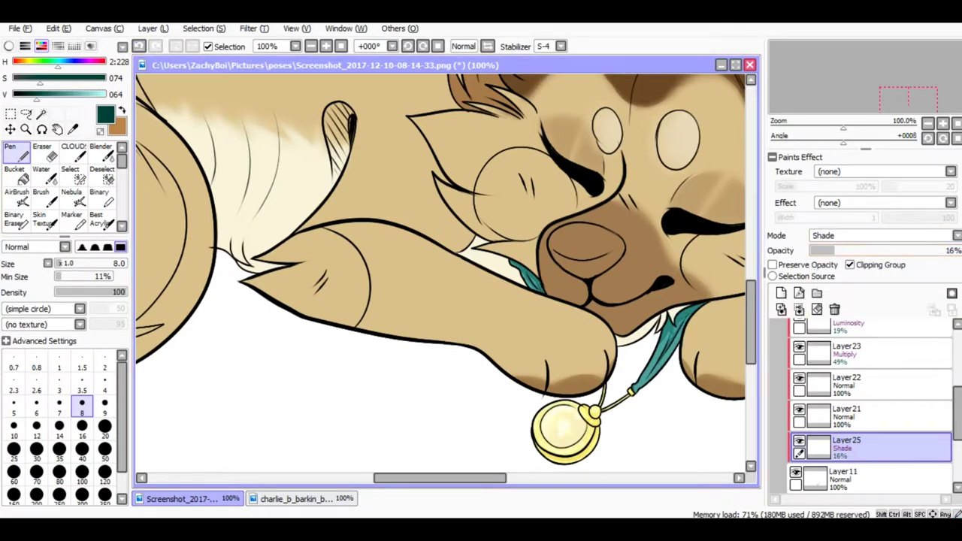
- Add a clipped layer in Luminosity mode and paint pale aqua highlights along the neck ribbon's folds
{"action": "key", "text": "minus"}
{"action": "key", "text": "minus"}
{"action": "key", "text": "minus"}
{"action": "key", "text": "ctrl+shift+n"}
{"action": "key", "text": "plus"}
{"action": "key", "text": "plus"}
{"action": "key", "text": "plus"}
{"action": "key", "text": "plus"}
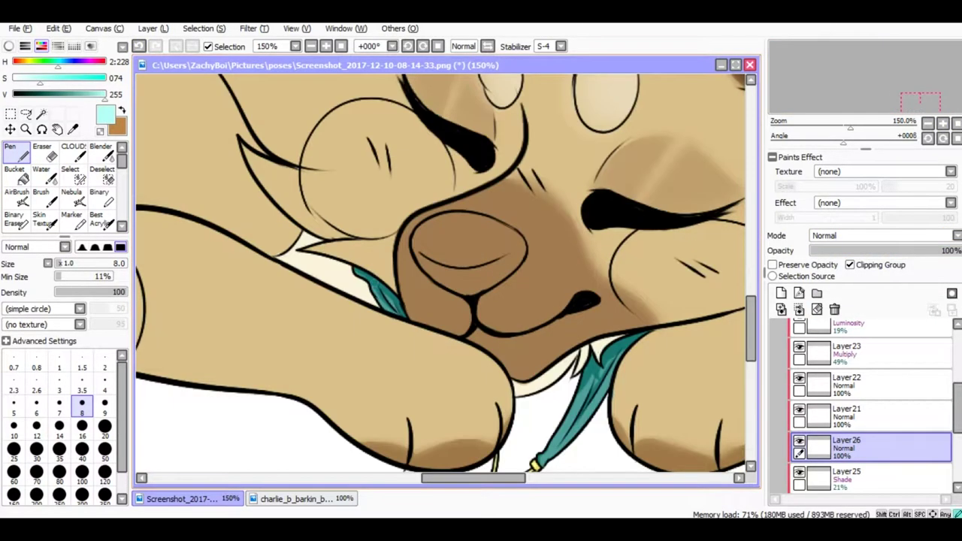
{"action": "scroll", "coordinate": [447, 273], "scroll_direction": "down", "scroll_amount": 3}
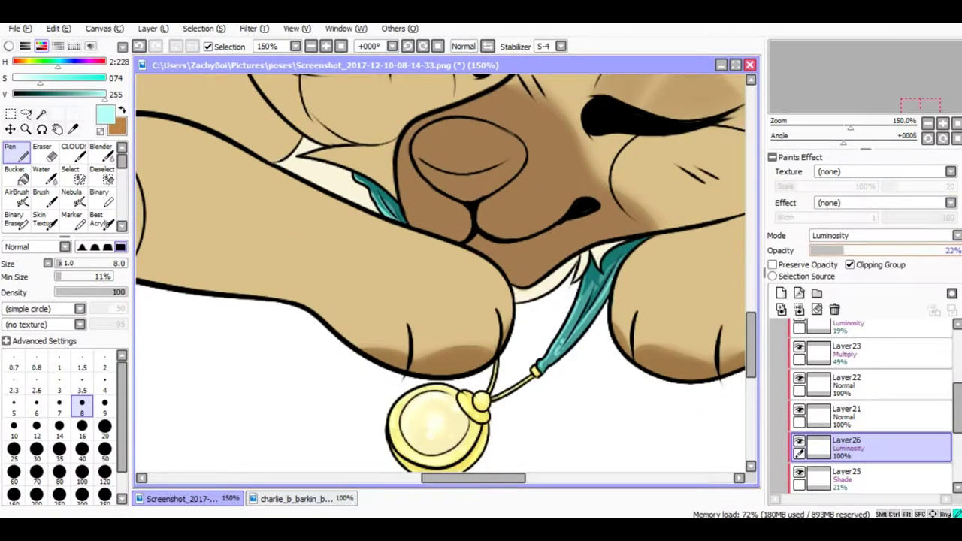
- Set the ribbon highlight layer's opacity to 29% and refine the highlights with the Eraser, Pen and Blender
{"action": "key", "text": "minus"}
{"action": "key", "text": "minus"}
{"action": "key", "text": "minus"}
{"action": "key", "text": "minus"}
{"action": "key", "text": "plus"}
{"action": "key", "text": "plus"}
{"action": "key", "text": "plus"}
{"action": "key", "text": "plus"}
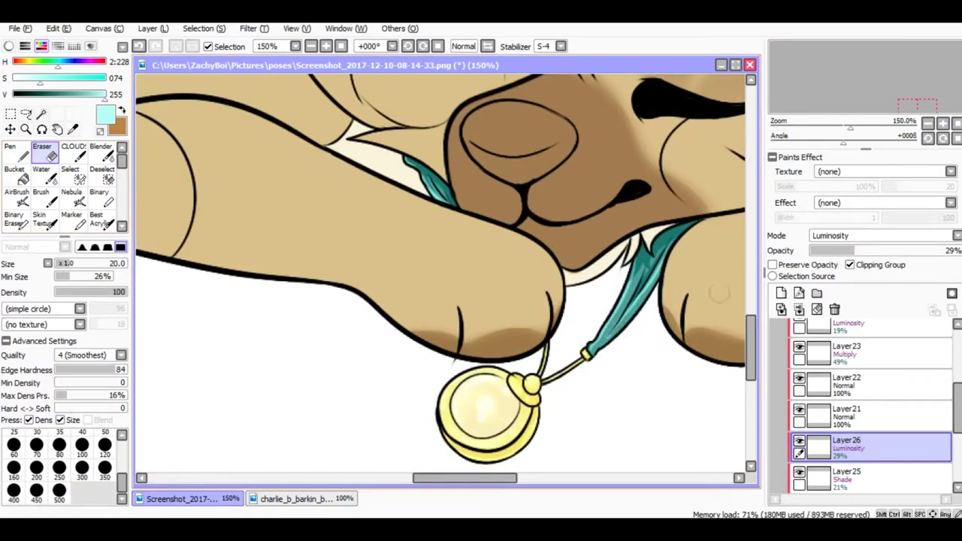
{"action": "key", "text": "n"}
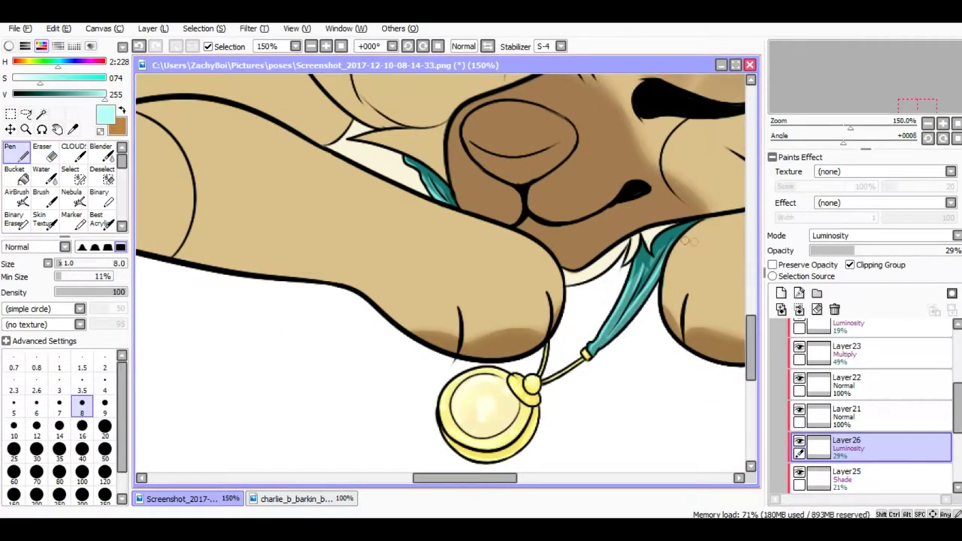
{"action": "key", "text": "b"}
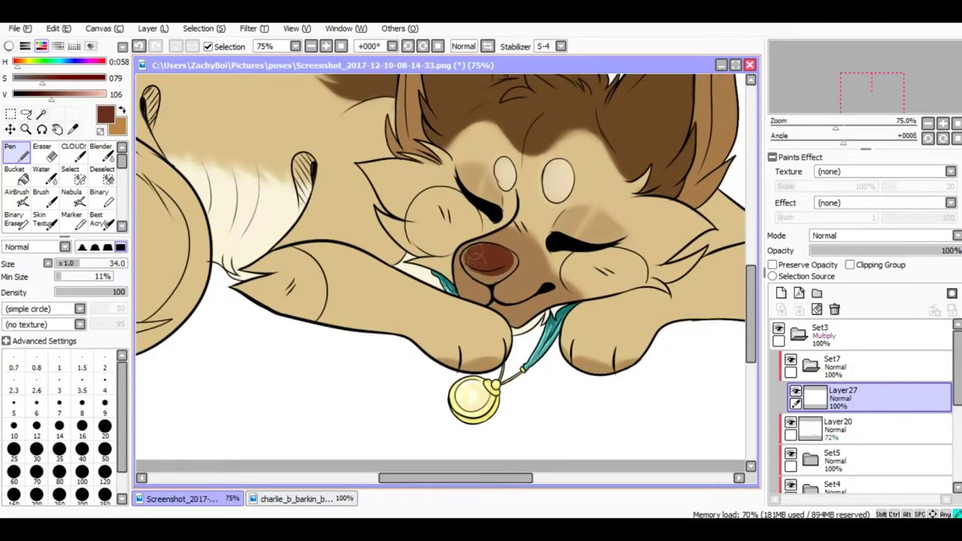
- Fill the nose with dark reddish brown using the Pen at size 34 and clean its edges with the Eraser
{"action": "left_click_drag", "start_coordinate": [466, 254], "coordinate": [515, 275]}
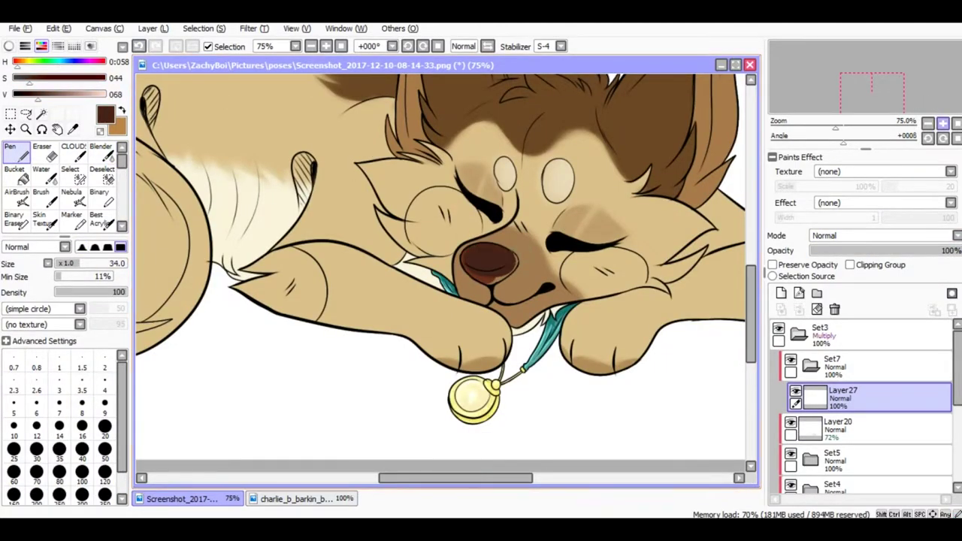
{"action": "scroll", "coordinate": [489, 259], "scroll_direction": "up", "scroll_amount": 3}
{"action": "left_click_drag", "start_coordinate": [495, 214], "coordinate": [615, 294]}
{"action": "key", "text": "ctrl+z"}
{"action": "key", "text": "ctrl+z"}
{"action": "key", "text": "e"}
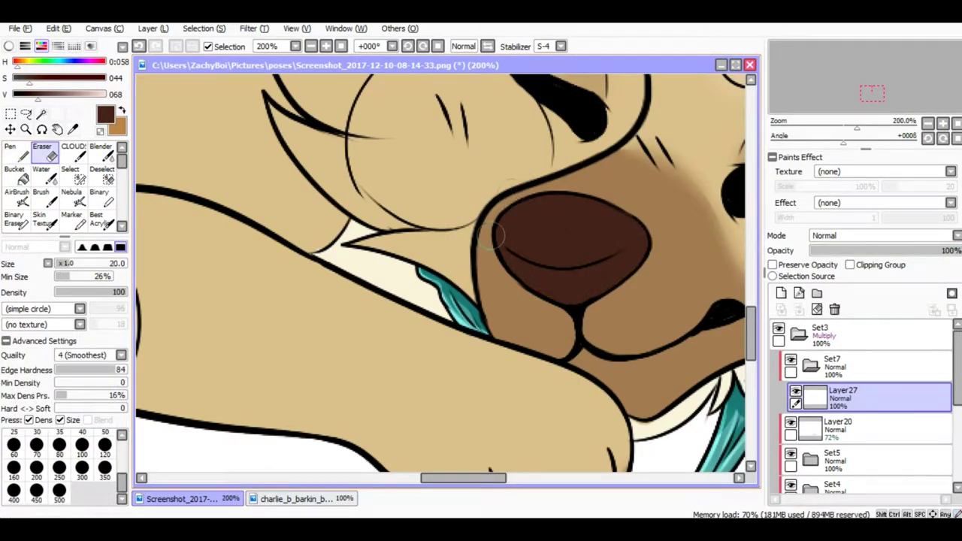
- Add a clipped layer above the nose colour and paint near-black shading on the nose's lower part
{"action": "left_click", "coordinate": [781, 292]}
{"action": "left_click", "coordinate": [850, 264]}
{"action": "key", "text": "n"}
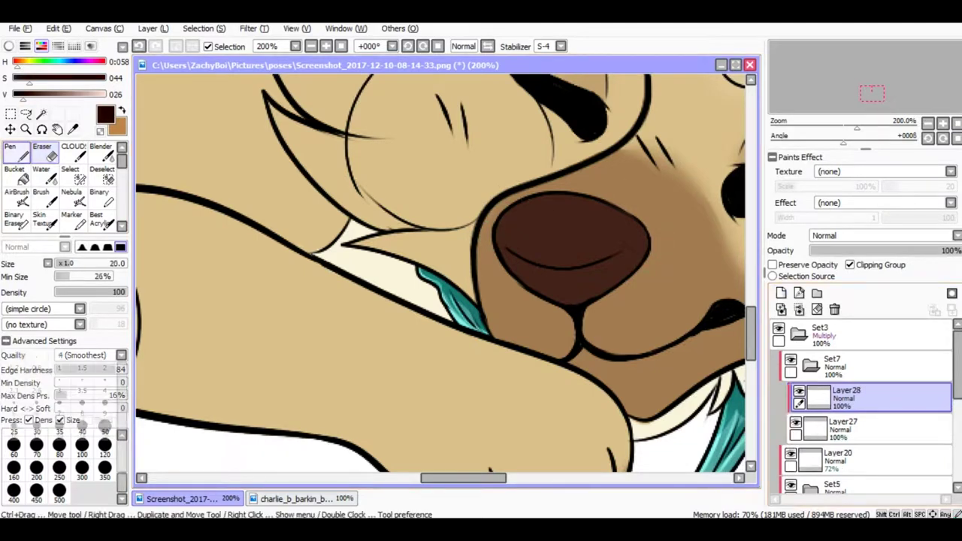
{"action": "mouse_move", "coordinate": [504, 255]}
{"action": "left_mouse_down"}
{"action": "mouse_move", "coordinate": [624, 297]}
{"action": "mouse_move", "coordinate": [643, 256]}
{"action": "mouse_move", "coordinate": [585, 279]}
{"action": "mouse_move", "coordinate": [639, 224]}
{"action": "left_mouse_up"}
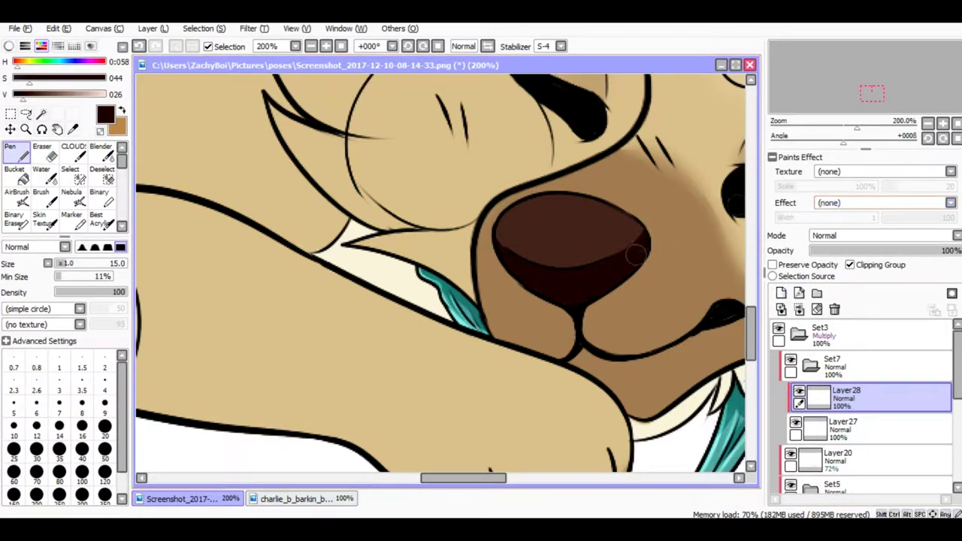
- Set the nose shading layer to Multiply at 41% opacity and soften the shading with the Blender at size 19
{"action": "left_click", "coordinate": [881, 236]}
{"action": "left_click", "coordinate": [827, 311]}
{"action": "left_click", "coordinate": [881, 235]}
{"action": "left_click", "coordinate": [827, 260]}
{"action": "left_click", "coordinate": [872, 250]}
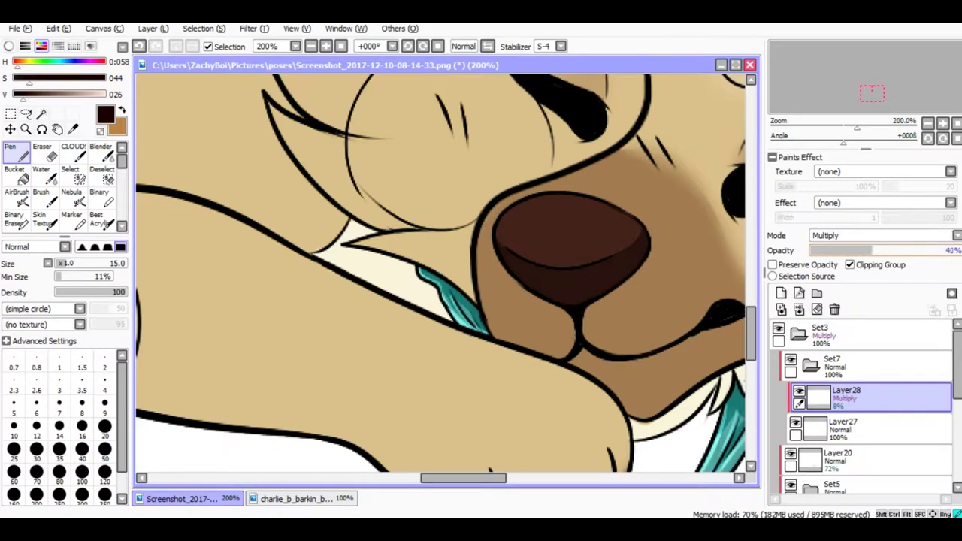
{"action": "left_click", "coordinate": [102, 151]}
{"action": "left_click_drag", "start_coordinate": [627, 242], "coordinate": [560, 259], "text": "ctrl+alt"}
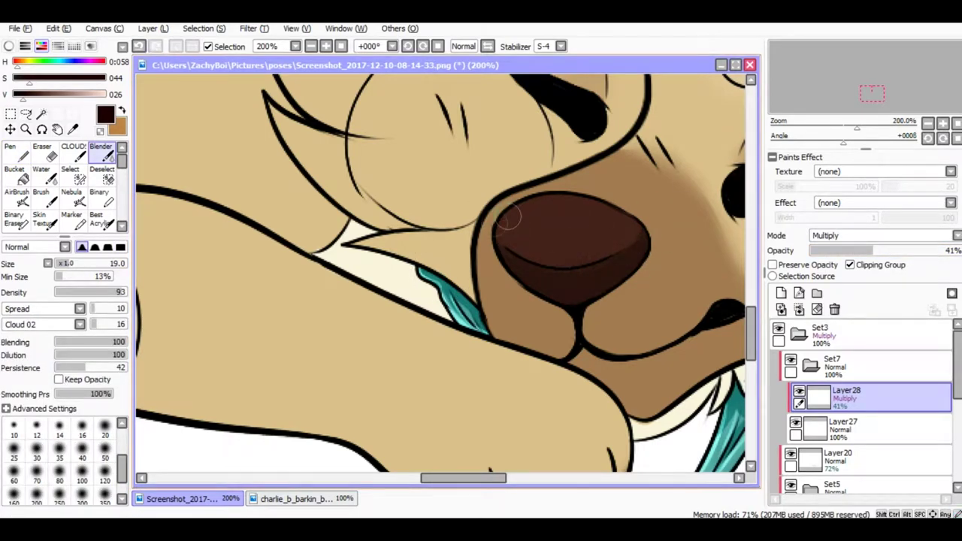
- Add another clipped layer and paint pale pink highlights along the nose's upper edge with the Pen at size 15
{"action": "key", "text": "minus"}
{"action": "key", "text": "minus"}
{"action": "key", "text": "minus"}
{"action": "key", "text": "minus"}
{"action": "key", "text": "ctrl+shift+n"}
{"action": "key", "text": "n"}
{"action": "key", "text": "plus"}
{"action": "key", "text": "plus"}
{"action": "key", "text": "plus"}
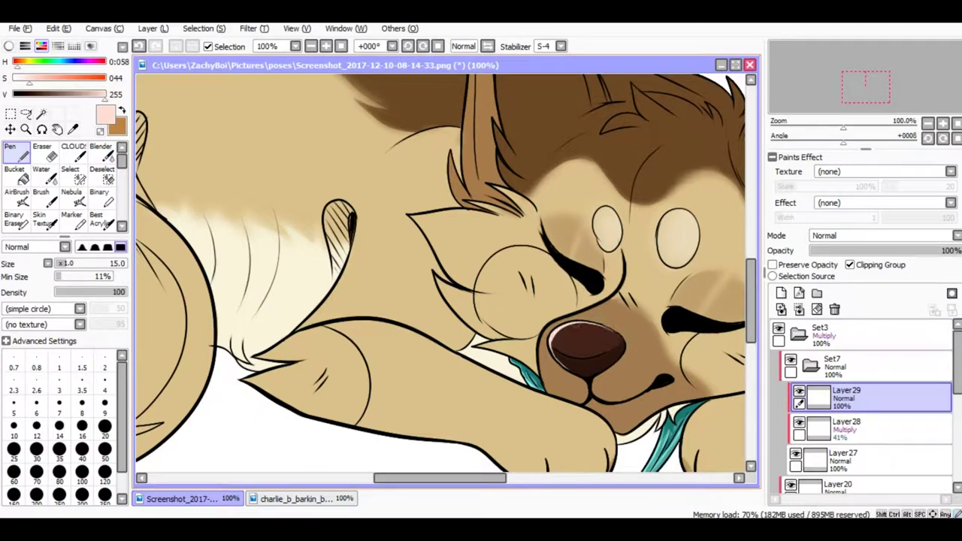
- Set the nose highlight layer to Luminosity at 28% opacity and soften the highlights with the Blender
{"action": "left_click", "coordinate": [881, 236]}
{"action": "left_click", "coordinate": [827, 299]}
{"action": "left_click", "coordinate": [853, 250]}
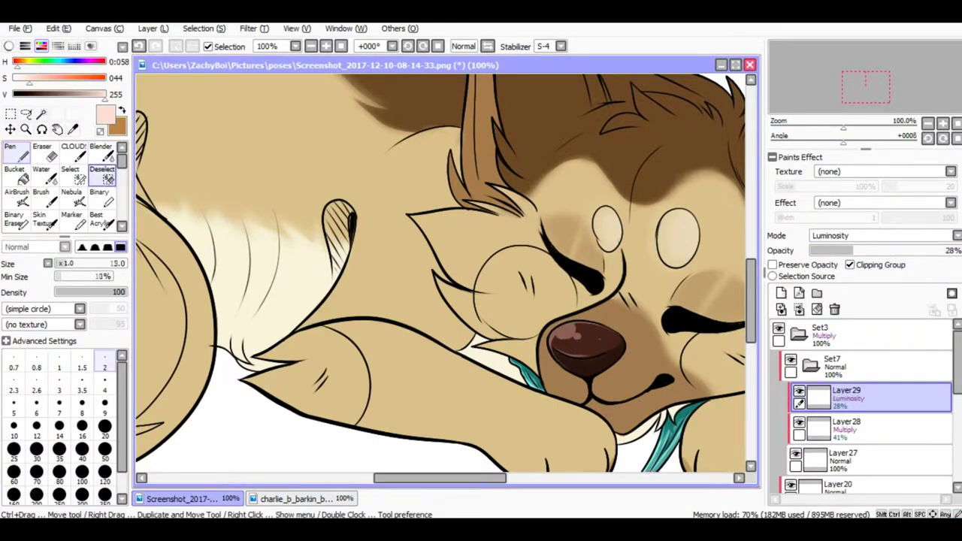
{"action": "left_click", "coordinate": [101, 151]}
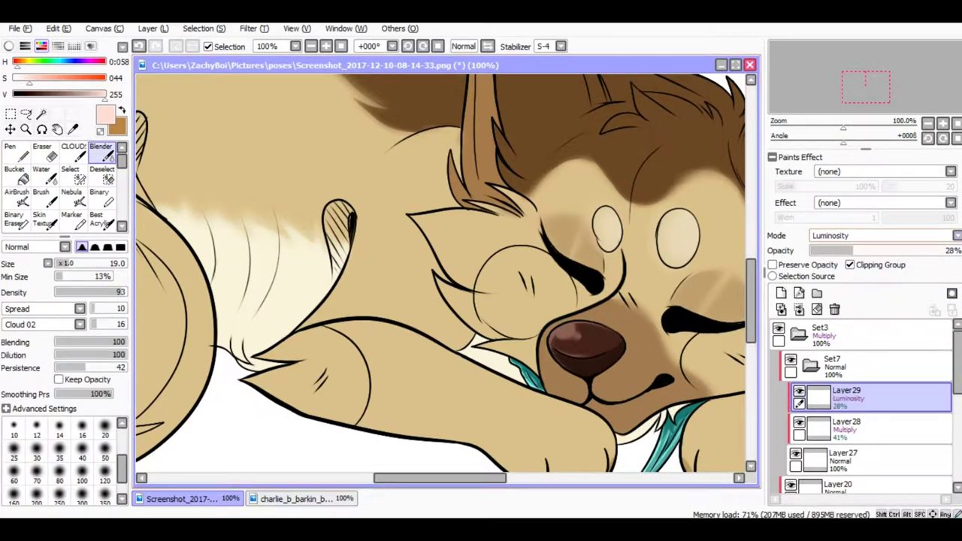
- Raise the opacity of the pale pink nose highlight layer to 41%
{"action": "key", "text": "minus"}
{"action": "key", "text": "minus"}
{"action": "key", "text": "minus"}
{"action": "key", "text": "minus"}
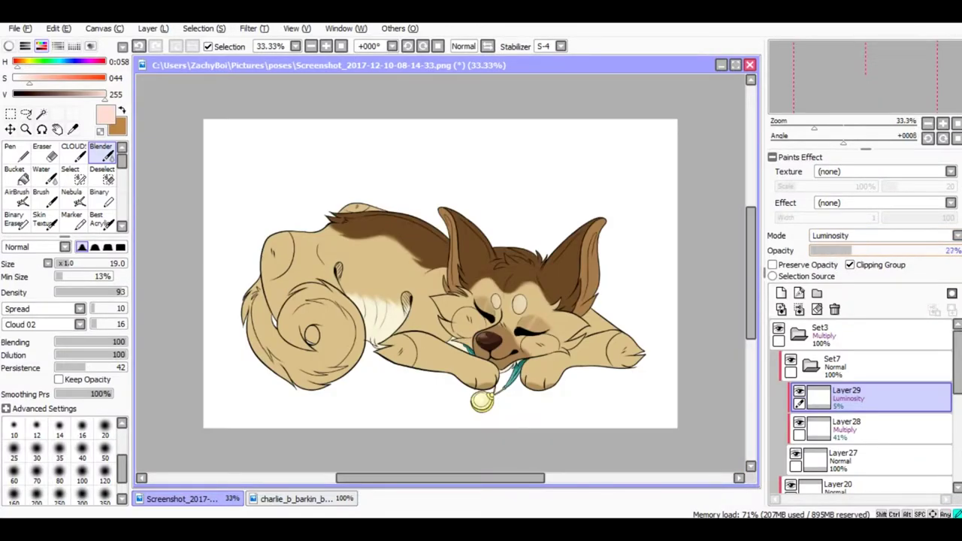
{"action": "left_click_drag", "start_coordinate": [819, 250], "coordinate": [958, 251]}
- Add another clipped layer above the nose highlights and paint small white glints with the Pen at size 15
{"action": "key", "text": "ctrl+shift+n"}
{"action": "key", "text": "ctrl+0"}
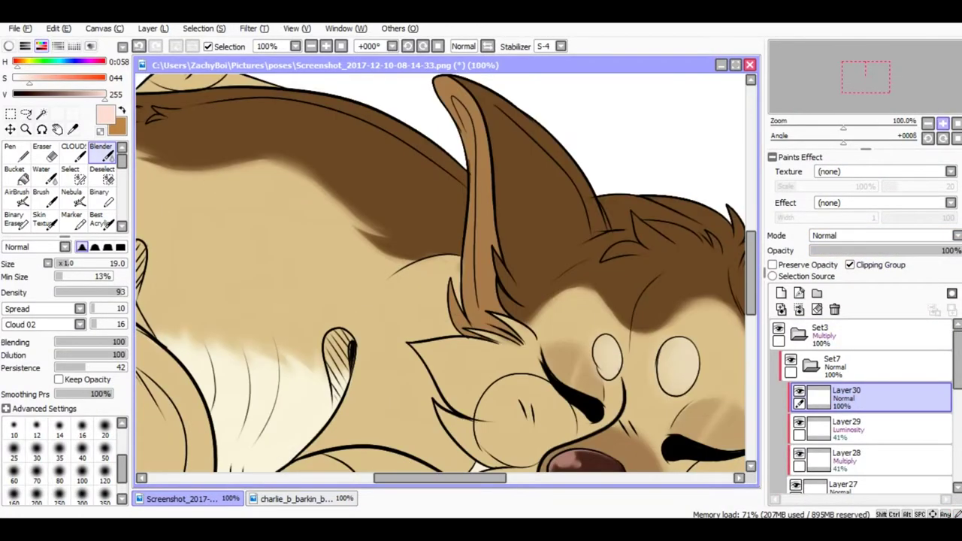
{"action": "key", "text": "n"}
{"action": "key", "text": "ctrl+z"}
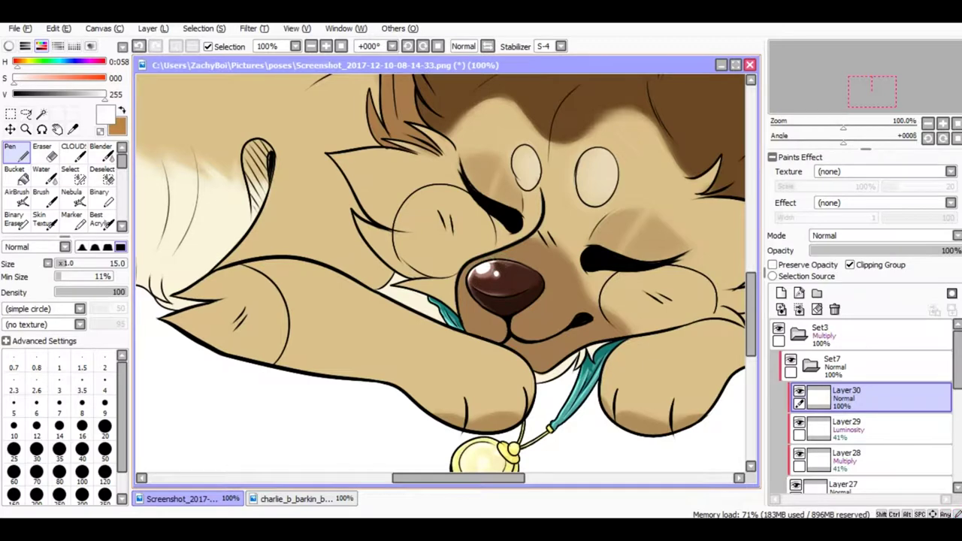
- Set the white glint layer to Luminosity at 40% opacity and soften the glints with the Blender at size 19
{"action": "key", "text": "b"}
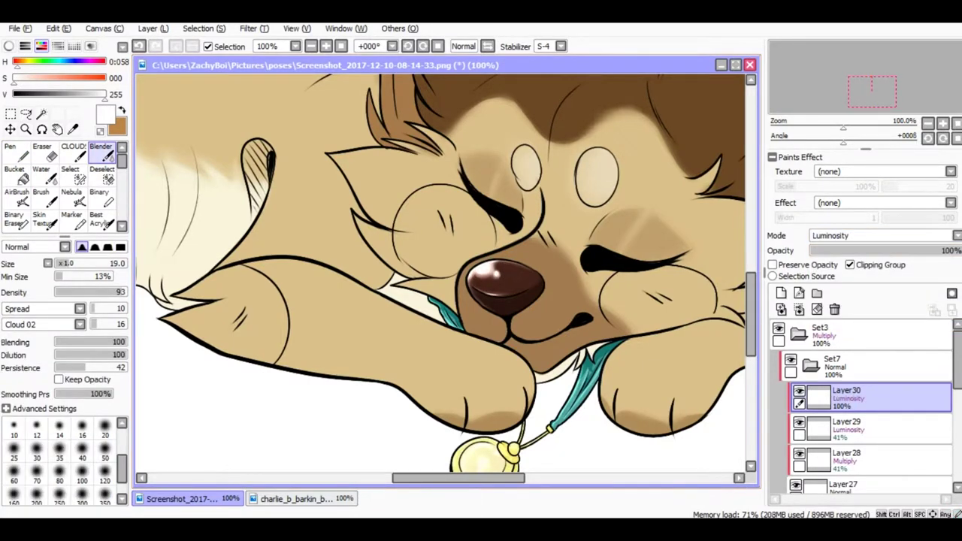
{"action": "key", "text": "minus"}
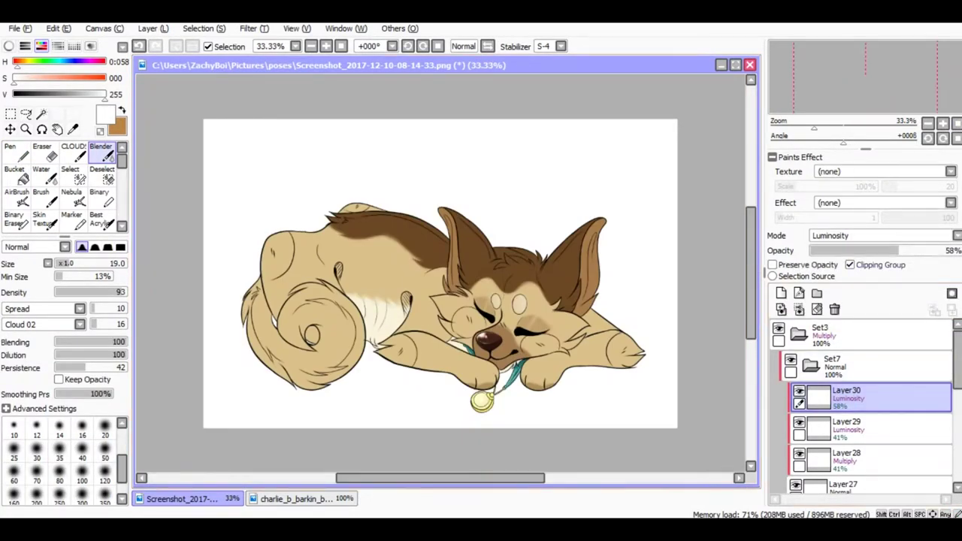
{"action": "left_click_drag", "start_coordinate": [898, 251], "coordinate": [873, 250]}
{"action": "key", "text": "plus"}
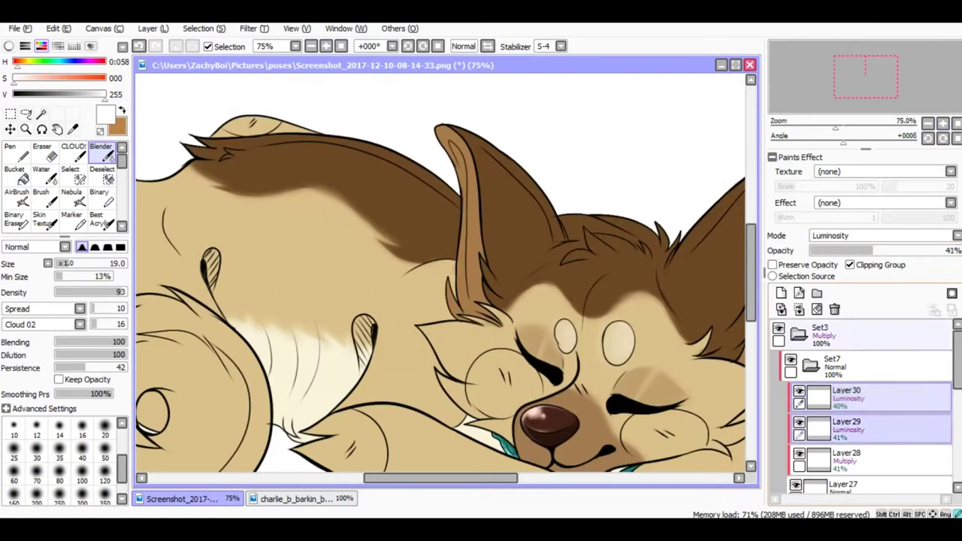
- Add a layer above the nose folder, paint the near front elbow patch pink and erase the overspill
{"action": "key", "text": "minus"}
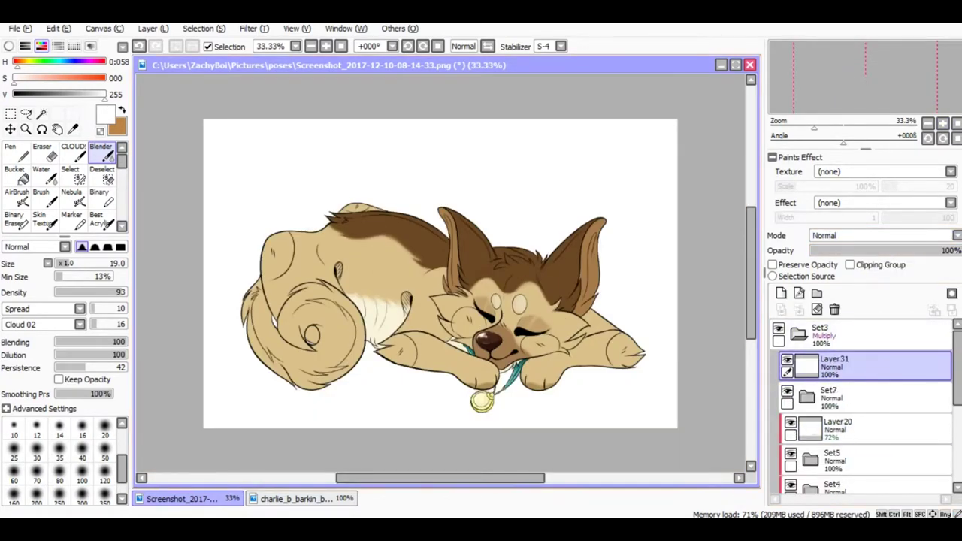
{"action": "key", "text": "n"}
{"action": "key", "text": "plus"}
{"action": "left_click", "coordinate": [426, 340]}
{"action": "mouse_move", "coordinate": [391, 338]}
{"action": "left_mouse_down"}
{"action": "mouse_move", "coordinate": [436, 342]}
{"action": "mouse_move", "coordinate": [398, 342]}
{"action": "mouse_move", "coordinate": [428, 334]}
{"action": "mouse_move", "coordinate": [432, 356]}
{"action": "mouse_move", "coordinate": [459, 383]}
{"action": "mouse_move", "coordinate": [467, 368]}
{"action": "mouse_move", "coordinate": [451, 331]}
{"action": "left_mouse_up"}
{"action": "key", "text": "e"}
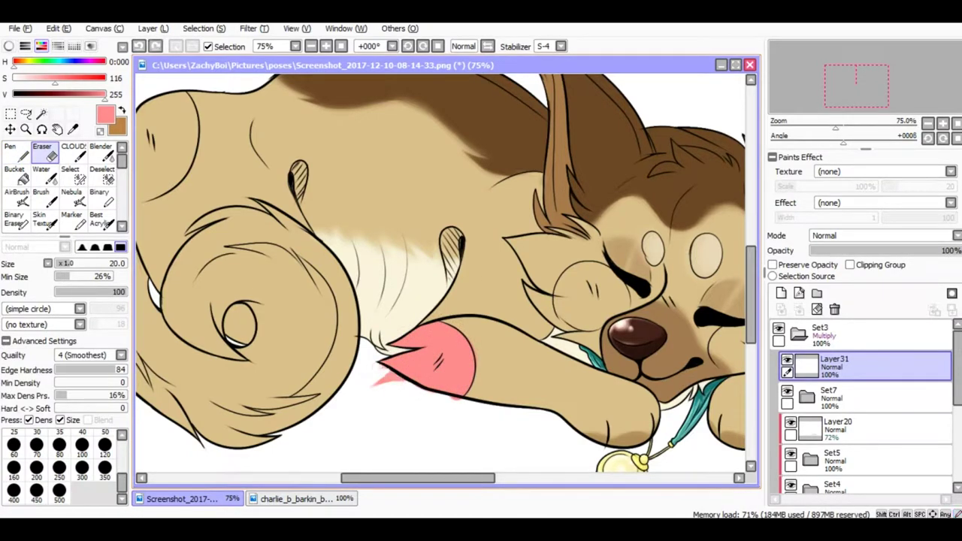
{"action": "left_click_drag", "start_coordinate": [474, 402], "coordinate": [580, 462]}
- Paint the near hind knee and the small patch behind the back pink, cleaning their edges with the Eraser
{"action": "key", "text": "n"}
{"action": "left_click_drag", "start_coordinate": [424, 100], "coordinate": [470, 102]}
{"action": "mouse_move", "coordinate": [290, 162]}
{"action": "left_mouse_down"}
{"action": "mouse_move", "coordinate": [248, 218]}
{"action": "mouse_move", "coordinate": [278, 181]}
{"action": "left_mouse_up"}
{"action": "mouse_move", "coordinate": [237, 226]}
{"action": "left_mouse_down"}
{"action": "mouse_move", "coordinate": [267, 165]}
{"action": "mouse_move", "coordinate": [294, 161]}
{"action": "mouse_move", "coordinate": [241, 225]}
{"action": "mouse_move", "coordinate": [277, 228]}
{"action": "mouse_move", "coordinate": [239, 212]}
{"action": "left_mouse_up"}
{"action": "key", "text": "e"}
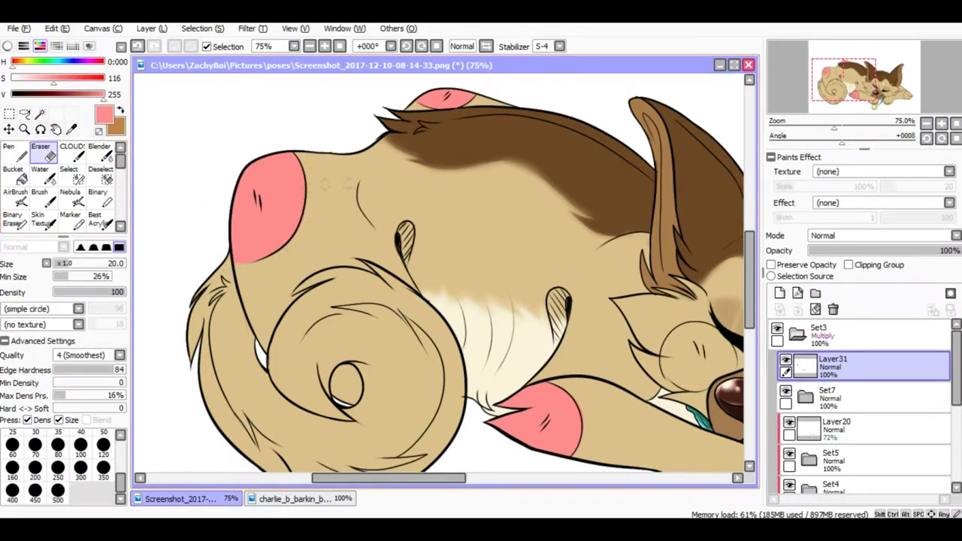
- Paint the other front elbow patch pink, erase its overspill and lower the pink layer's opacity to 36%
{"action": "left_click_drag", "start_coordinate": [846, 81], "coordinate": [888, 92]}
{"action": "key", "text": "n"}
{"action": "mouse_move", "coordinate": [594, 316]}
{"action": "left_mouse_down"}
{"action": "mouse_move", "coordinate": [639, 286]}
{"action": "mouse_move", "coordinate": [654, 331]}
{"action": "mouse_move", "coordinate": [677, 301]}
{"action": "left_mouse_up"}
{"action": "key", "text": "e"}
{"action": "mouse_move", "coordinate": [624, 260]}
{"action": "left_mouse_down"}
{"action": "mouse_move", "coordinate": [591, 281]}
{"action": "mouse_move", "coordinate": [648, 258]}
{"action": "mouse_move", "coordinate": [670, 280]}
{"action": "mouse_move", "coordinate": [673, 266]}
{"action": "mouse_move", "coordinate": [656, 305]}
{"action": "left_mouse_up"}
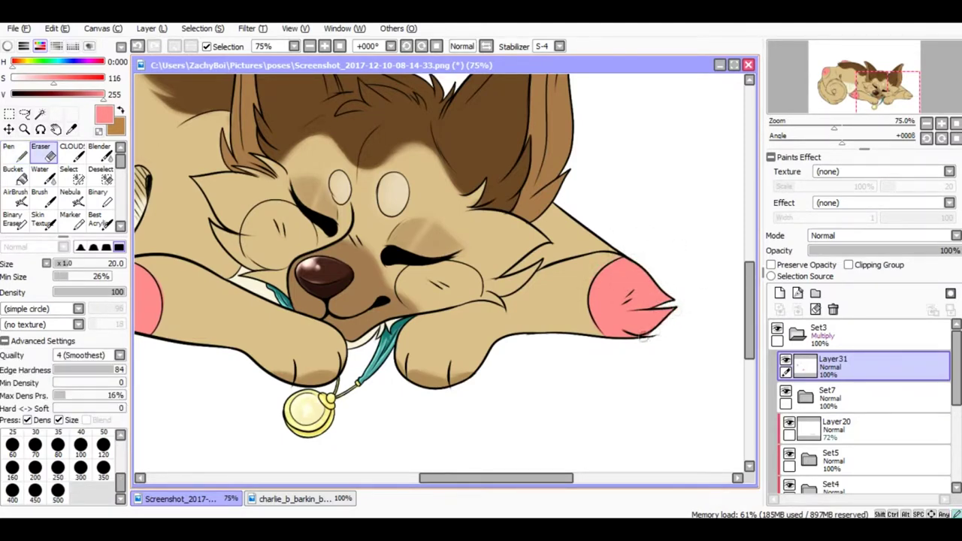
{"action": "left_click_drag", "start_coordinate": [888, 88], "coordinate": [880, 89]}
{"action": "left_click_drag", "start_coordinate": [955, 250], "coordinate": [864, 250]}
- Add a new layer and paint deeper red spots inside the pink elbow and knee patches with the Pen at size 49
{"action": "left_click", "coordinate": [780, 293]}
{"action": "left_click", "coordinate": [68, 77]}
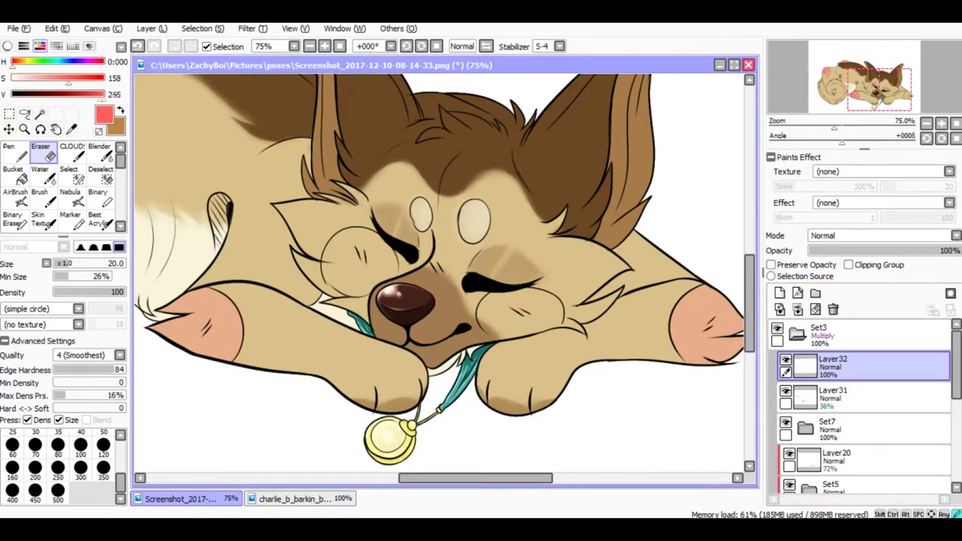
{"action": "key", "text": "n"}
{"action": "left_click_drag", "start_coordinate": [175, 314], "coordinate": [191, 330]}
{"action": "left_click_drag", "start_coordinate": [710, 312], "coordinate": [726, 335]}
{"action": "left_click_drag", "start_coordinate": [880, 89], "coordinate": [842, 70]}
{"action": "left_click_drag", "start_coordinate": [282, 270], "coordinate": [295, 287]}
{"action": "left_click_drag", "start_coordinate": [468, 178], "coordinate": [478, 187]}
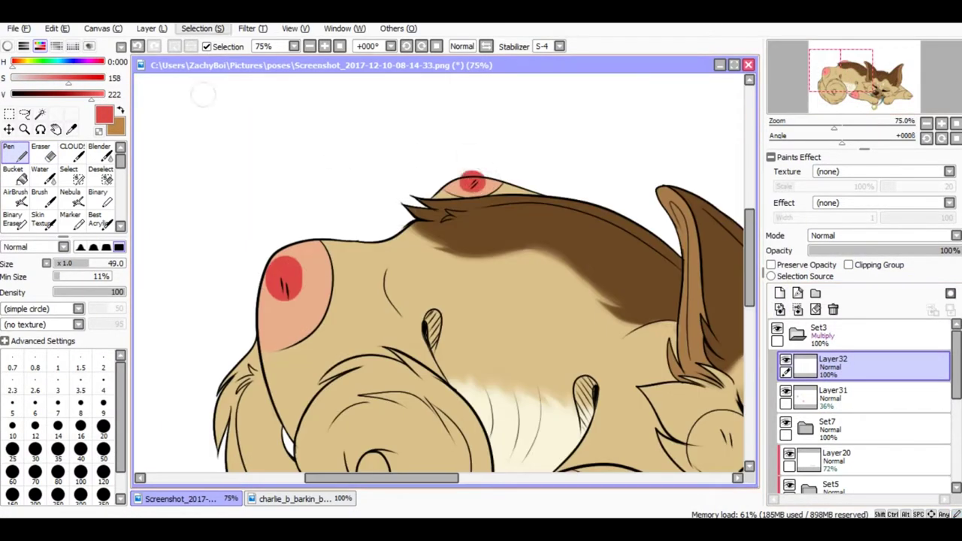
- Soften the red elbow and knee spots with the Blender at size 49 and erase any overspill
{"action": "left_click", "coordinate": [100, 150]}
{"action": "left_click_drag", "start_coordinate": [292, 272], "coordinate": [272, 301]}
{"action": "left_click_drag", "start_coordinate": [455, 184], "coordinate": [482, 179]}
{"action": "key", "text": "n"}
{"action": "key", "text": "e"}
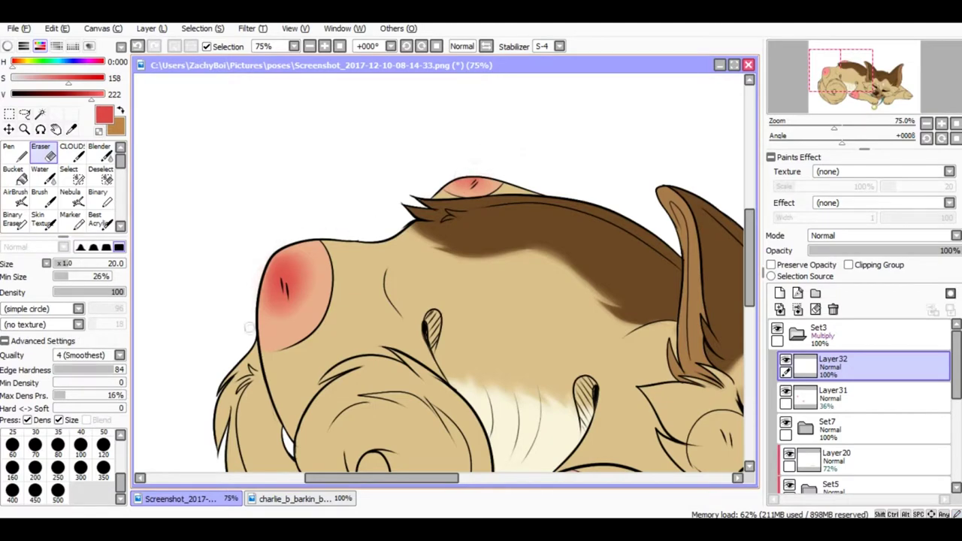
{"action": "key", "text": "b"}
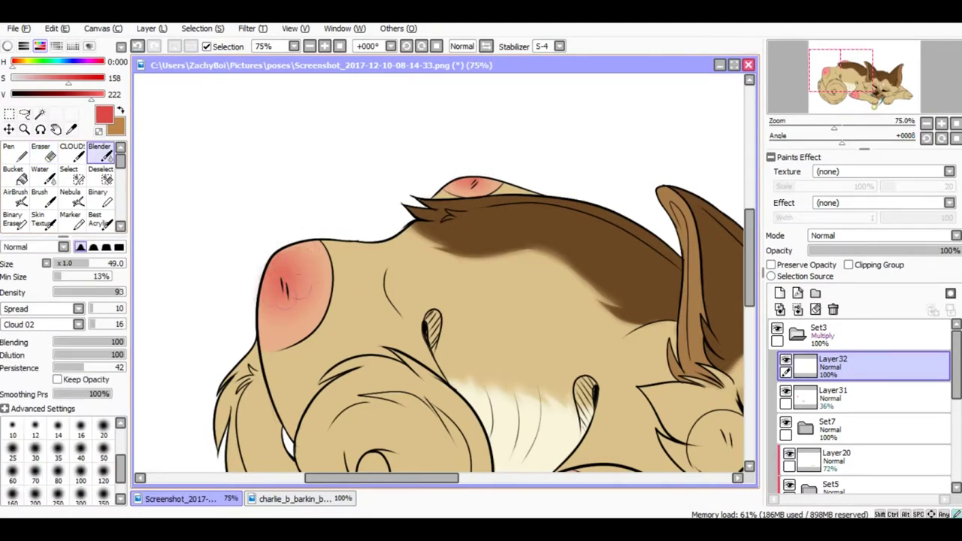
{"action": "key", "text": "Home"}
{"action": "left_click_drag", "start_coordinate": [282, 225], "coordinate": [267, 248]}
{"action": "key", "text": "h"}
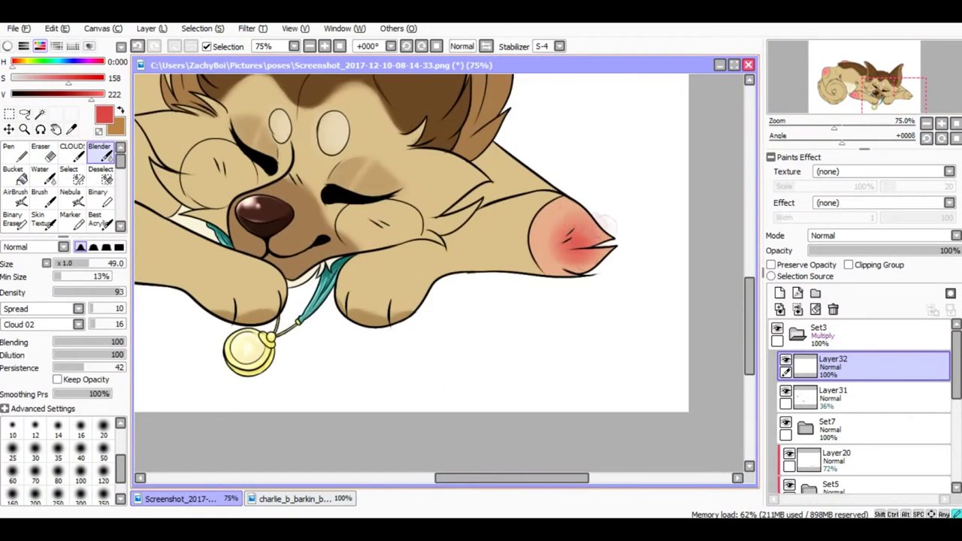
- Set the opacity of the pink patch layer to 40% and the red spot layer to 60%
{"action": "key", "text": "minus"}
{"action": "key", "text": "minus"}
{"action": "key", "text": "minus"}
{"action": "key", "text": "e"}
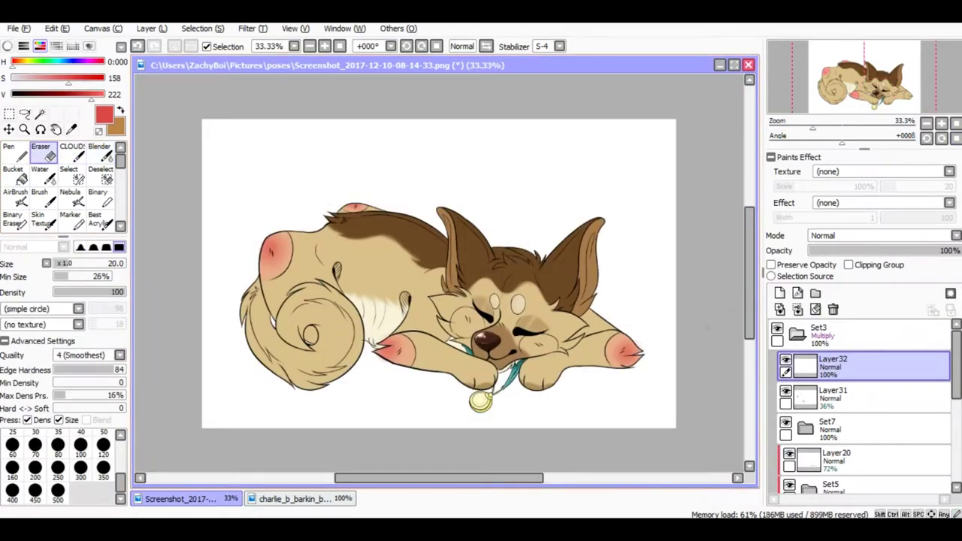
{"action": "scroll", "coordinate": [394, 376], "scroll_direction": "up", "scroll_amount": 3}
{"action": "key", "text": "h"}
{"action": "left_click", "coordinate": [932, 251]}
{"action": "left_click", "coordinate": [879, 236]}
{"action": "key", "text": "minus"}
{"action": "key", "text": "minus"}
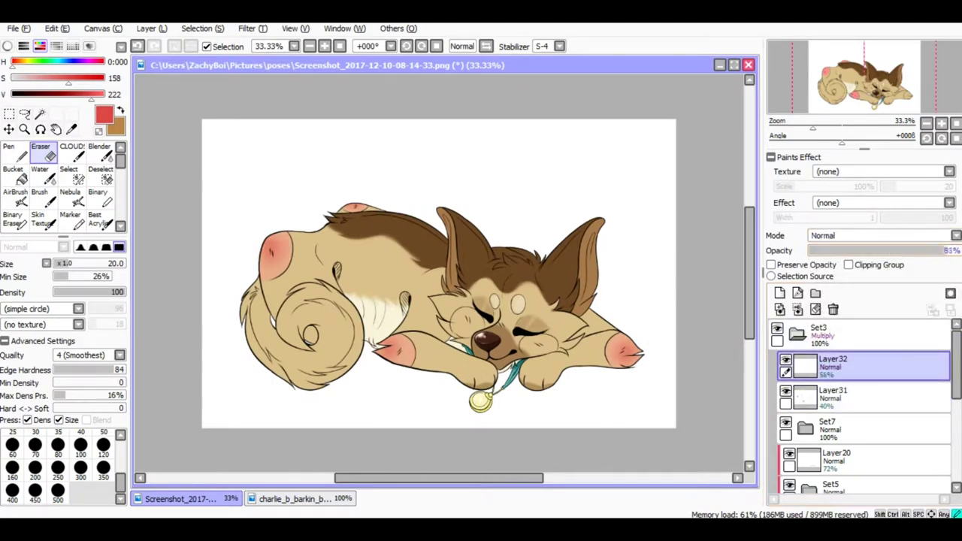
- Add a new layer, paint both cheek circles bright red with the Pen at size 49 and set its opacity to 42%
{"action": "key", "text": "ctrl+shift+n"}
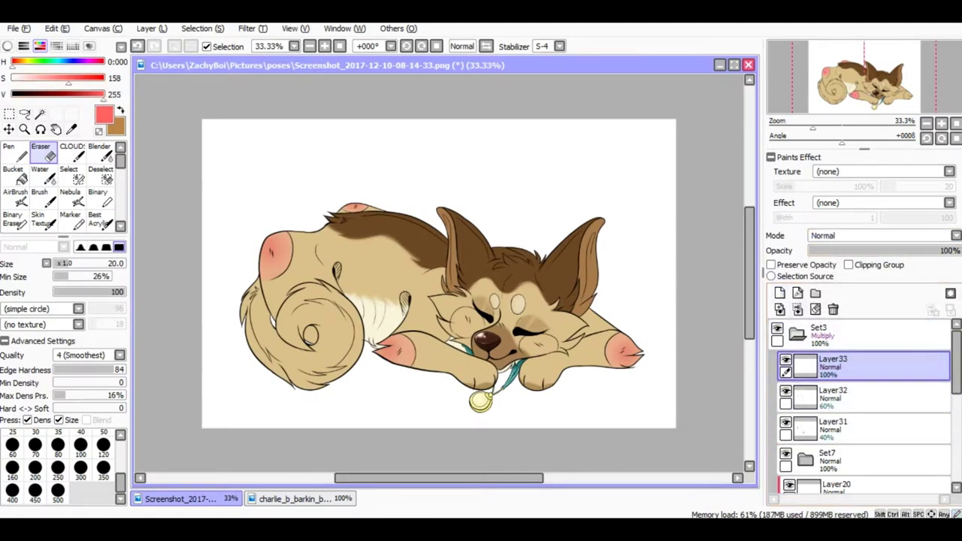
{"action": "key", "text": "n"}
{"action": "key", "text": "plus"}
{"action": "key", "text": "plus"}
{"action": "scroll", "coordinate": [444, 279], "scroll_direction": "down", "scroll_amount": 3}
{"action": "left_click_drag", "start_coordinate": [463, 278], "coordinate": [526, 285]}
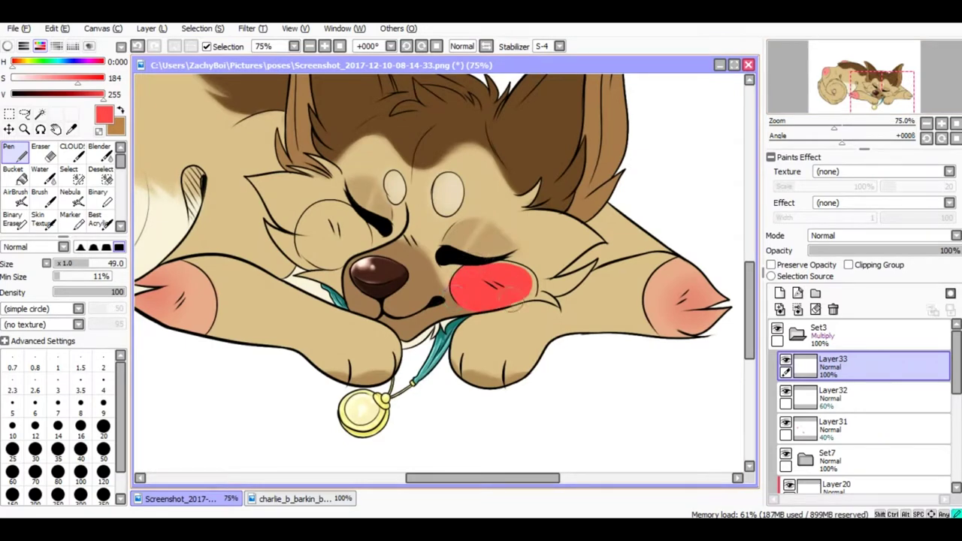
{"action": "mouse_move", "coordinate": [313, 214]}
{"action": "left_mouse_down"}
{"action": "mouse_move", "coordinate": [342, 241]}
{"action": "mouse_move", "coordinate": [368, 237]}
{"action": "left_mouse_up"}
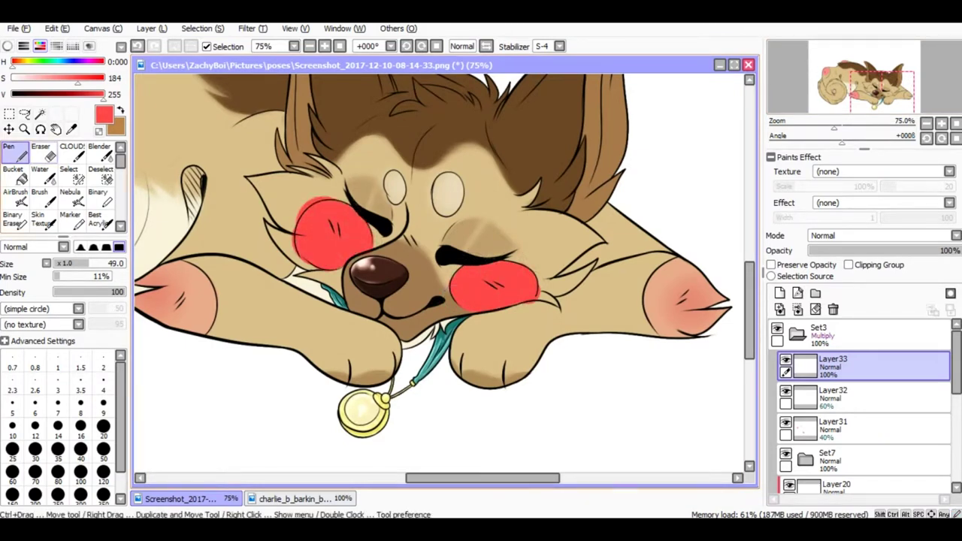
{"action": "key", "text": "e"}
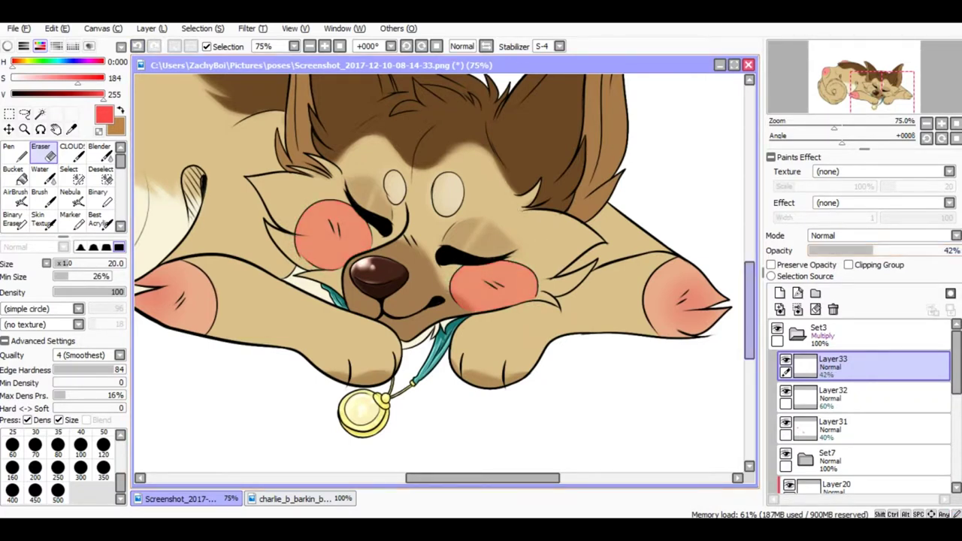
- Add another layer, paint dark red centres on both cheeks and soften them with the Blender at size 49
{"action": "key", "text": "n"}
{"action": "key", "text": "e"}
{"action": "key", "text": "n"}
{"action": "left_click_drag", "start_coordinate": [470, 280], "coordinate": [515, 290]}
{"action": "left_click_drag", "start_coordinate": [316, 218], "coordinate": [354, 248]}
{"action": "left_click_drag", "start_coordinate": [466, 270], "coordinate": [519, 297]}
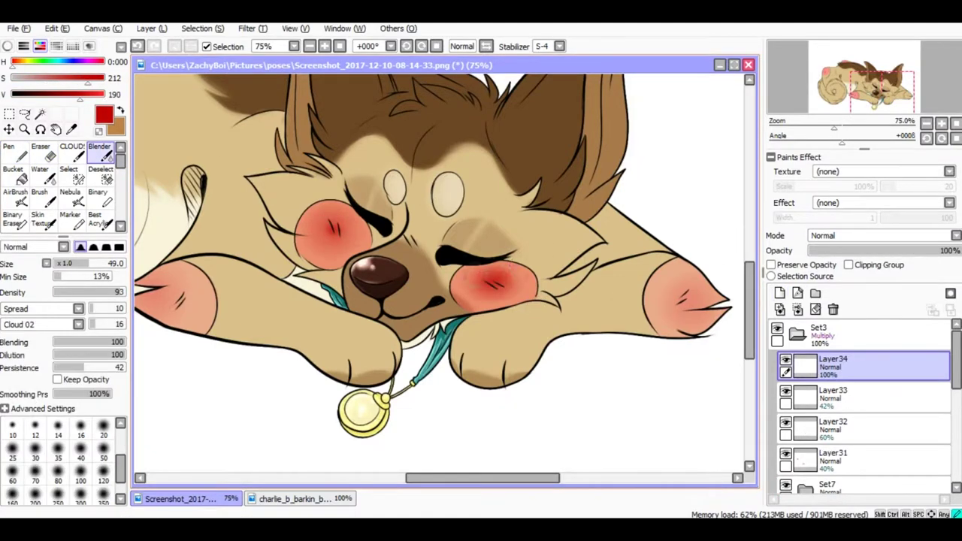
- Balance the opacity of the cheek blush base layer and its dark red centre layer for a softer blush
{"action": "left_click", "coordinate": [833, 395]}
{"action": "left_click", "coordinate": [834, 363]}
{"action": "left_click", "coordinate": [834, 395]}
{"action": "left_click_drag", "start_coordinate": [863, 250], "coordinate": [859, 251]}
{"action": "left_click", "coordinate": [833, 363]}
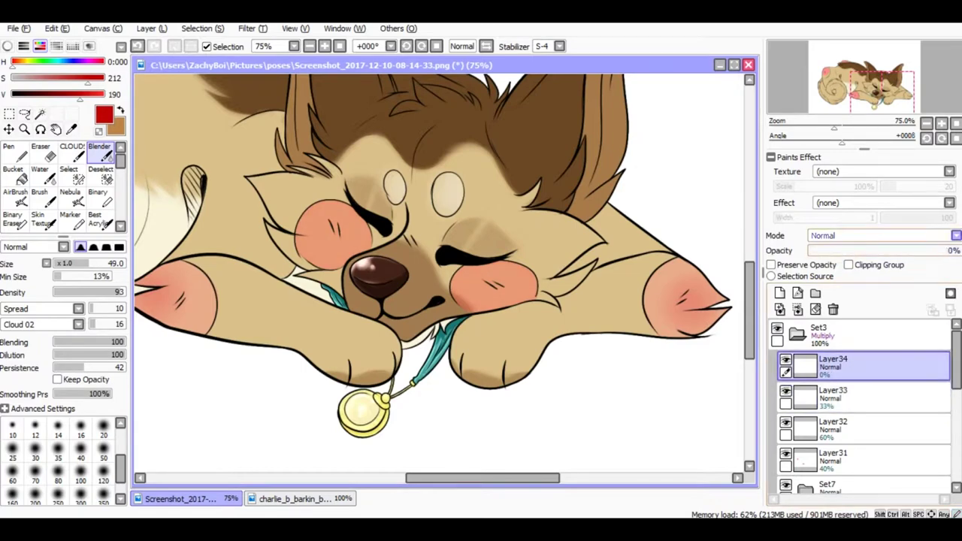
{"action": "key", "text": "minus"}
{"action": "key", "text": "minus"}
{"action": "key", "text": "minus"}
{"action": "left_click", "coordinate": [833, 394]}
{"action": "left_click_drag", "start_coordinate": [859, 250], "coordinate": [867, 250]}
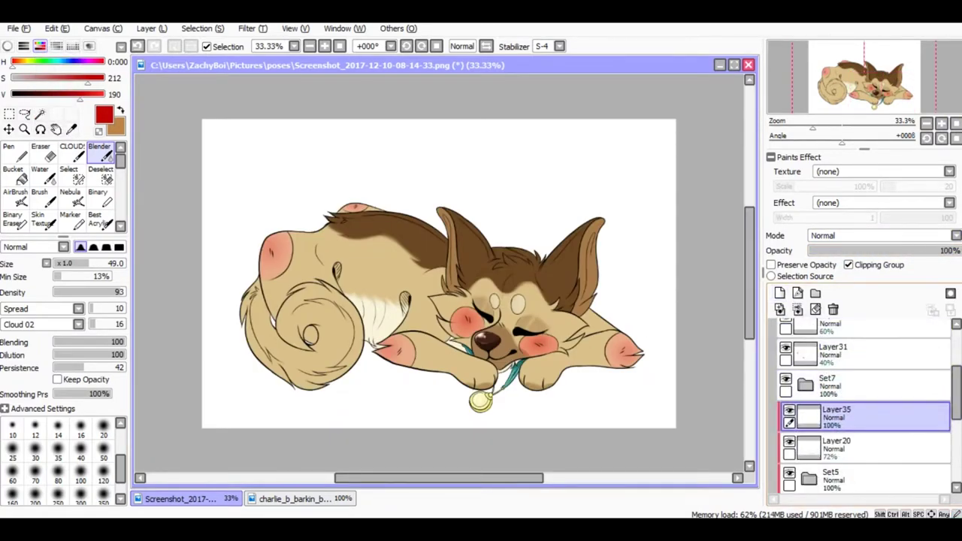
- Add a clipped layer over the body colours and fill the whole character with very dark brown using the Bucket
{"action": "key", "text": "n"}
{"action": "key", "text": "g"}
{"action": "left_click", "coordinate": [421, 286]}
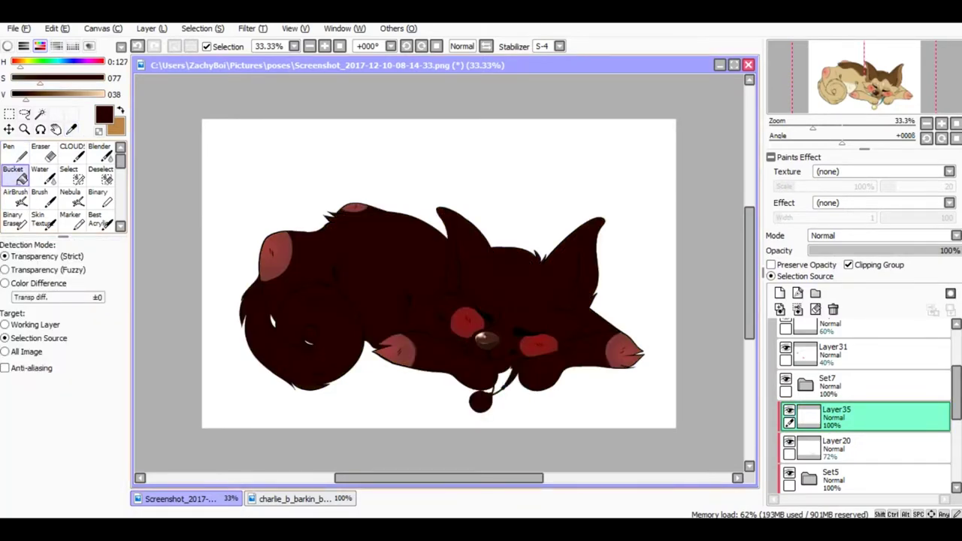
- Set the dark fill layer to Multiply at 17% opacity with the Fur 1 pt texture at 264% scale and strength 46
{"action": "left_click", "coordinate": [884, 235]}
{"action": "left_click", "coordinate": [827, 251]}
{"action": "left_click", "coordinate": [883, 172]}
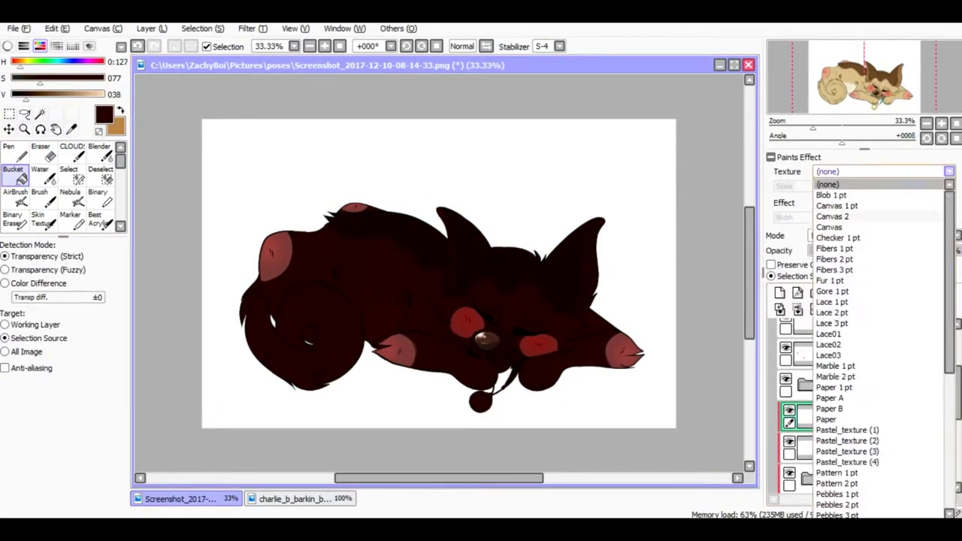
{"action": "left_click", "coordinate": [819, 282]}
{"action": "left_click", "coordinate": [861, 250]}
{"action": "left_click_drag", "start_coordinate": [864, 186], "coordinate": [831, 186]}
{"action": "left_click_drag", "start_coordinate": [861, 250], "coordinate": [835, 251]}
{"action": "left_click_drag", "start_coordinate": [895, 185], "coordinate": [915, 186]}
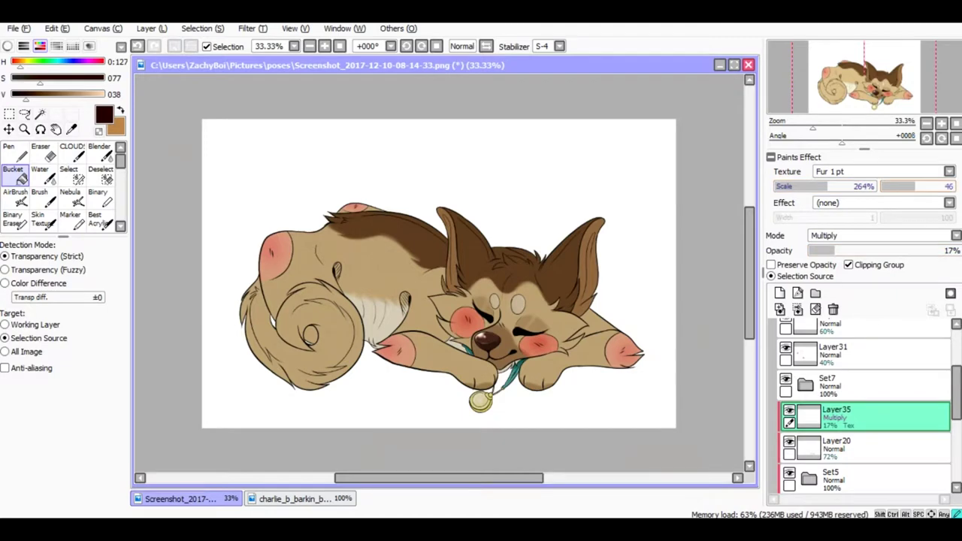
- Change the fur texture to 77% scale and strength 89, and reduce the dark layer's opacity to 8%
{"action": "scroll", "coordinate": [444, 271], "scroll_direction": "up", "scroll_amount": 3}
{"action": "left_click_drag", "start_coordinate": [834, 251], "coordinate": [905, 250]}
{"action": "left_click_drag", "start_coordinate": [916, 186], "coordinate": [946, 185]}
{"action": "left_click_drag", "start_coordinate": [905, 250], "coordinate": [821, 250]}
{"action": "scroll", "coordinate": [444, 271], "scroll_direction": "down", "scroll_amount": 3}
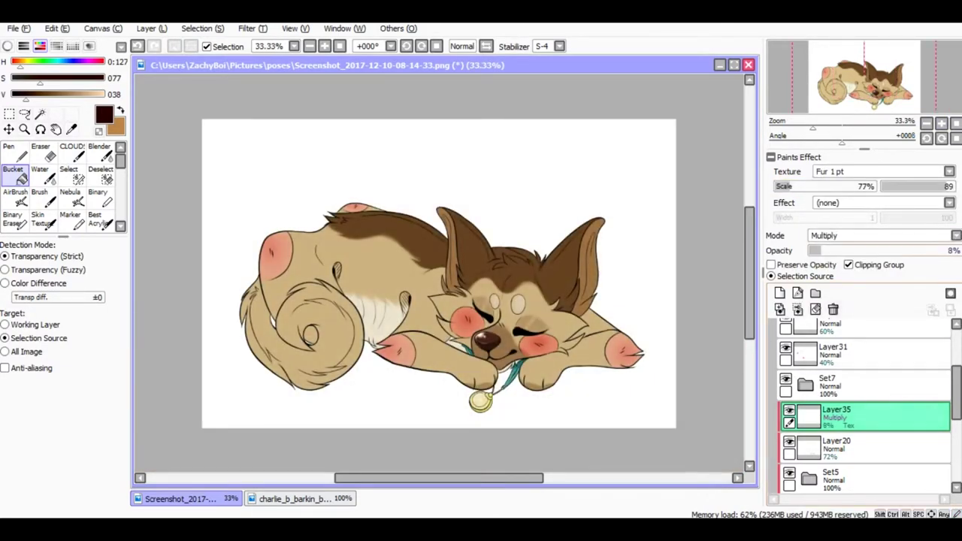
- Set the dark fur texture layer to Normal mode at 11% opacity
{"action": "scroll", "coordinate": [444, 271], "scroll_direction": "up", "scroll_amount": 4}
{"action": "left_click", "coordinate": [884, 203]}
{"action": "left_click", "coordinate": [835, 213]}
{"action": "scroll", "coordinate": [880, 203], "scroll_direction": "up", "scroll_amount": 1}
{"action": "scroll", "coordinate": [879, 236], "scroll_direction": "up", "scroll_amount": 1}
{"action": "scroll", "coordinate": [880, 251], "scroll_direction": "down", "scroll_amount": 1}
{"action": "scroll", "coordinate": [444, 271], "scroll_direction": "down", "scroll_amount": 3}
- Add a clipped layer above the fur texture and cover the whole character in light peach with a large Pen
{"action": "key", "text": "ctrl+shift+n"}
{"action": "key", "text": "x"}
{"action": "key", "text": "n"}
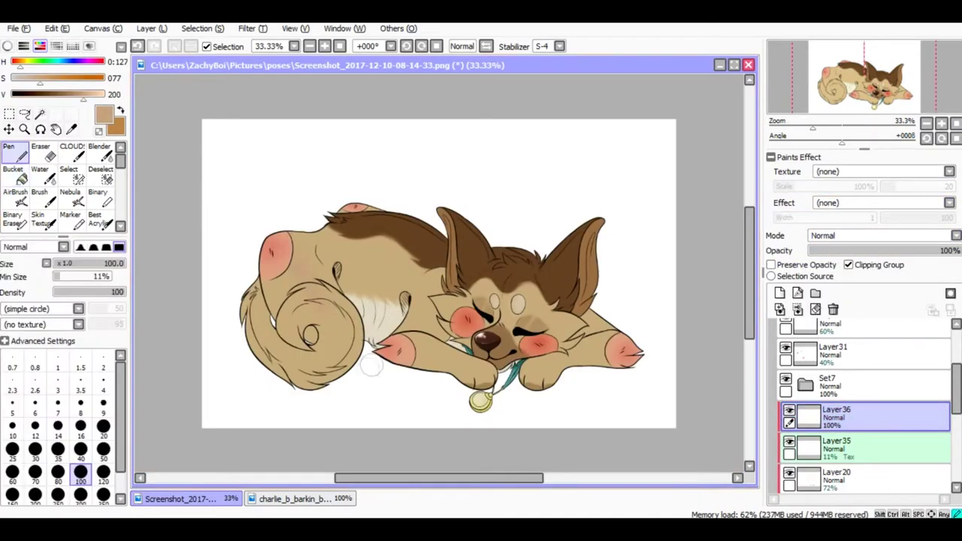
{"action": "left_click_drag", "start_coordinate": [346, 241], "coordinate": [270, 361]}
{"action": "left_click_drag", "start_coordinate": [263, 293], "coordinate": [338, 383]}
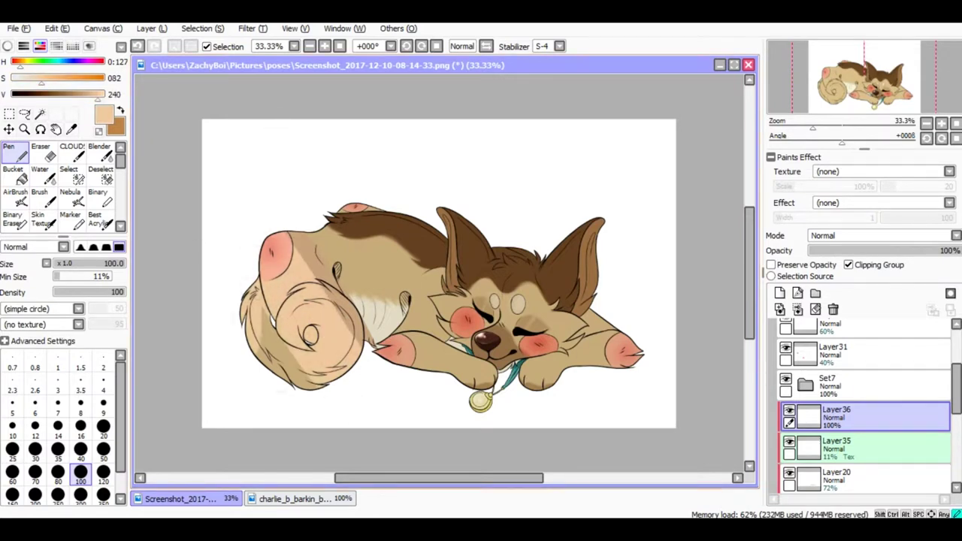
{"action": "left_click_drag", "start_coordinate": [256, 316], "coordinate": [316, 387]}
{"action": "left_click_drag", "start_coordinate": [354, 237], "coordinate": [301, 342]}
{"action": "left_click_drag", "start_coordinate": [323, 248], "coordinate": [375, 350]}
{"action": "mouse_move", "coordinate": [346, 237]}
{"action": "left_mouse_down"}
{"action": "mouse_move", "coordinate": [406, 361]}
{"action": "mouse_move", "coordinate": [445, 197]}
{"action": "mouse_move", "coordinate": [496, 361]}
{"action": "mouse_move", "coordinate": [594, 338]}
{"action": "mouse_move", "coordinate": [546, 239]}
{"action": "mouse_move", "coordinate": [572, 161]}
{"action": "left_mouse_up"}
{"action": "left_click", "coordinate": [103, 494]}
- Erase the peach colour from the ribbon, cord and pendant, using the Eraser at size 6 for the details
{"action": "left_click", "coordinate": [41, 151]}
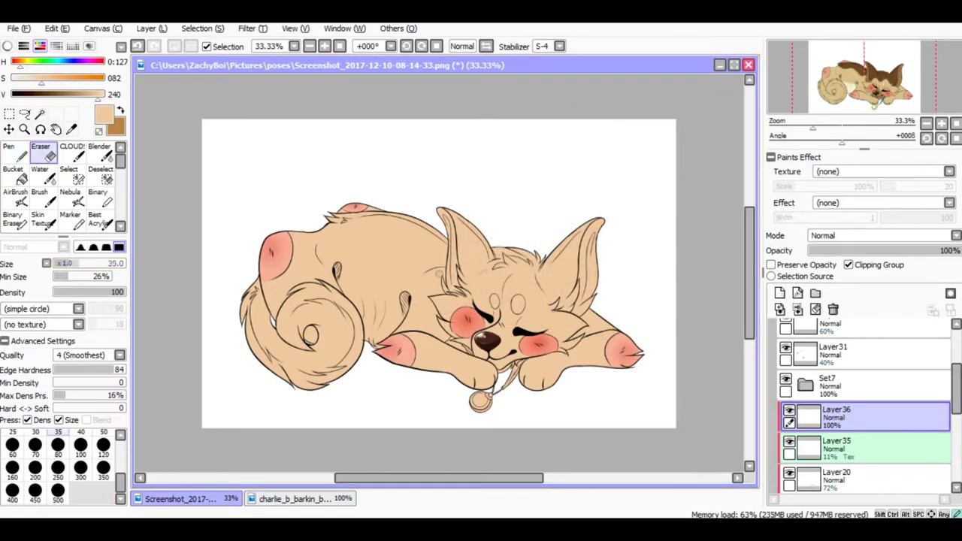
{"action": "scroll", "coordinate": [521, 426], "scroll_direction": "up", "scroll_amount": 3}
{"action": "left_click_drag", "start_coordinate": [376, 338], "coordinate": [398, 359]}
{"action": "left_click_drag", "start_coordinate": [485, 314], "coordinate": [488, 252]}
{"action": "scroll", "coordinate": [440, 271], "scroll_direction": "up", "scroll_amount": 2}
{"action": "left_click_drag", "start_coordinate": [263, 86], "coordinate": [300, 143]}
{"action": "mouse_move", "coordinate": [571, 214]}
{"action": "left_mouse_down"}
{"action": "mouse_move", "coordinate": [588, 239]}
{"action": "mouse_move", "coordinate": [604, 197]}
{"action": "mouse_move", "coordinate": [650, 167]}
{"action": "left_mouse_up"}
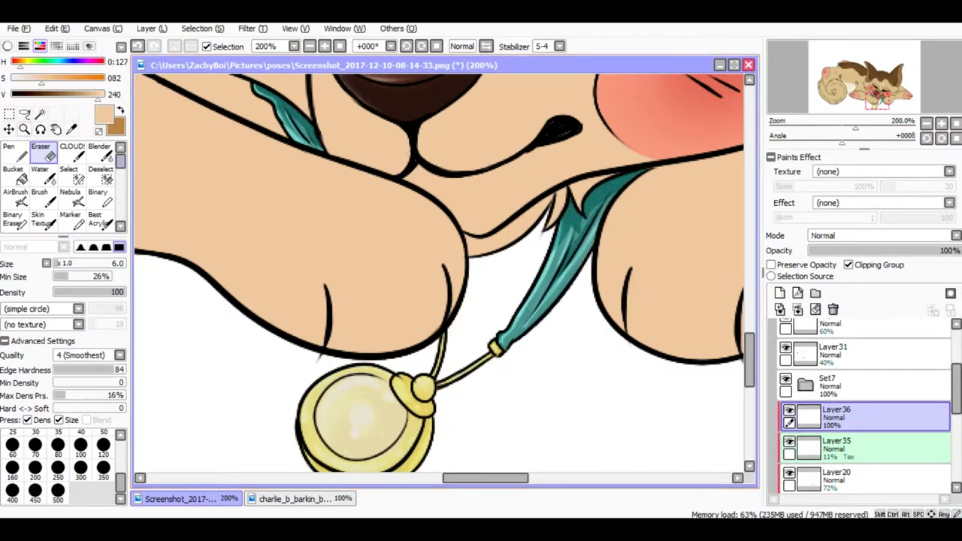
- Set the peach layer to Screen at 28% opacity with the Fur 1 pt texture at 52% scale and strength 92
{"action": "left_click", "coordinate": [15, 150]}
{"action": "scroll", "coordinate": [445, 278], "scroll_direction": "down", "scroll_amount": 5}
{"action": "left_click", "coordinate": [880, 171]}
{"action": "left_click", "coordinate": [806, 221]}
{"action": "mouse_move", "coordinate": [951, 250]}
{"action": "left_mouse_down"}
{"action": "mouse_move", "coordinate": [831, 251]}
{"action": "mouse_move", "coordinate": [852, 251]}
{"action": "left_mouse_up"}
{"action": "left_click", "coordinate": [880, 235]}
{"action": "left_click", "coordinate": [842, 256]}
{"action": "scroll", "coordinate": [446, 278], "scroll_direction": "up", "scroll_amount": 3}
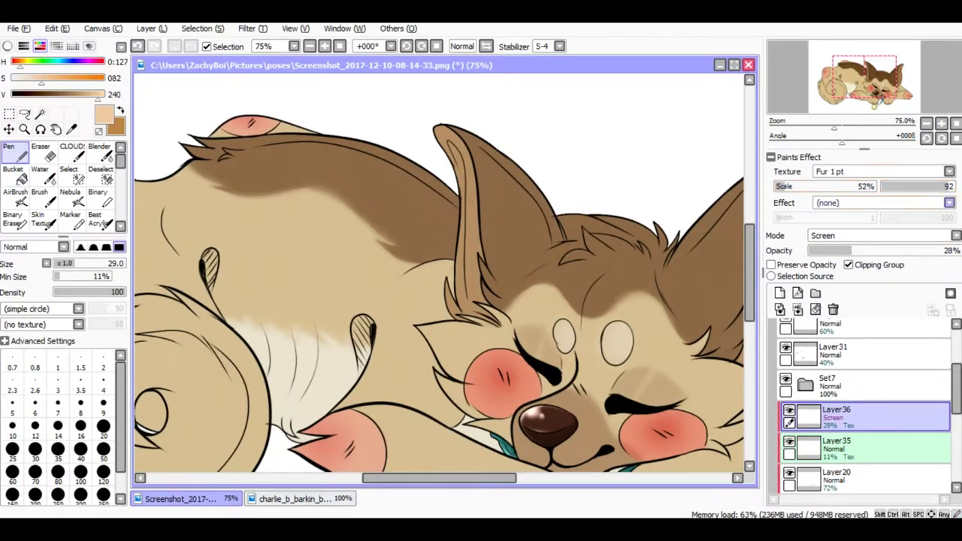
- Try the Fibers 1 pt texture at 169% scale and 51% opacity on the peach layer
{"action": "left_click_drag", "start_coordinate": [852, 250], "coordinate": [888, 250]}
{"action": "left_click", "coordinate": [880, 171]}
{"action": "left_click", "coordinate": [834, 216]}
{"action": "left_click", "coordinate": [880, 171]}
{"action": "left_click", "coordinate": [827, 248]}
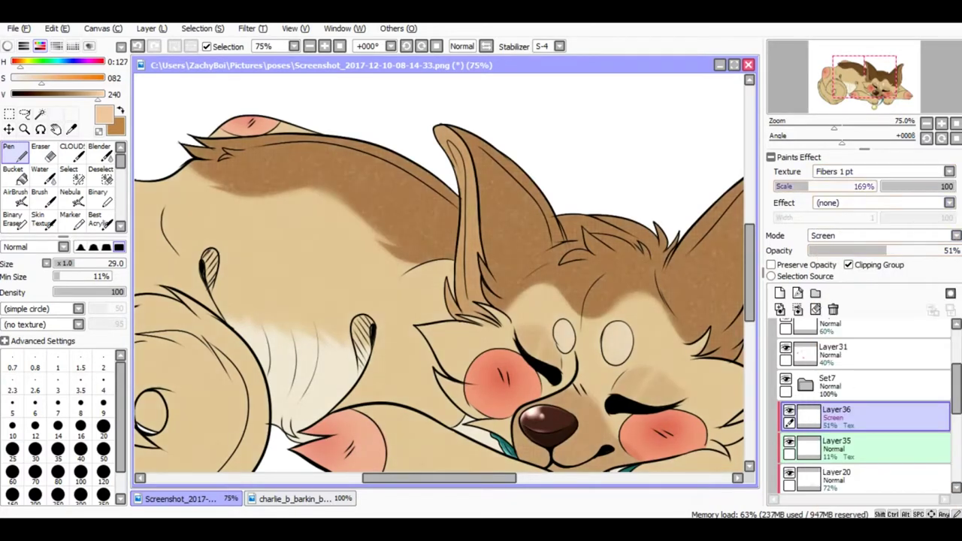
- Give the peach layer the Pastel_texture (1) texture at 341% scale and lower its opacity to 18%
{"action": "left_click_drag", "start_coordinate": [888, 251], "coordinate": [835, 250]}
{"action": "key", "text": "Down"}
{"action": "key", "text": "Down"}
{"action": "key", "text": "Down"}
{"action": "key", "text": "Down"}
{"action": "key", "text": "Down"}
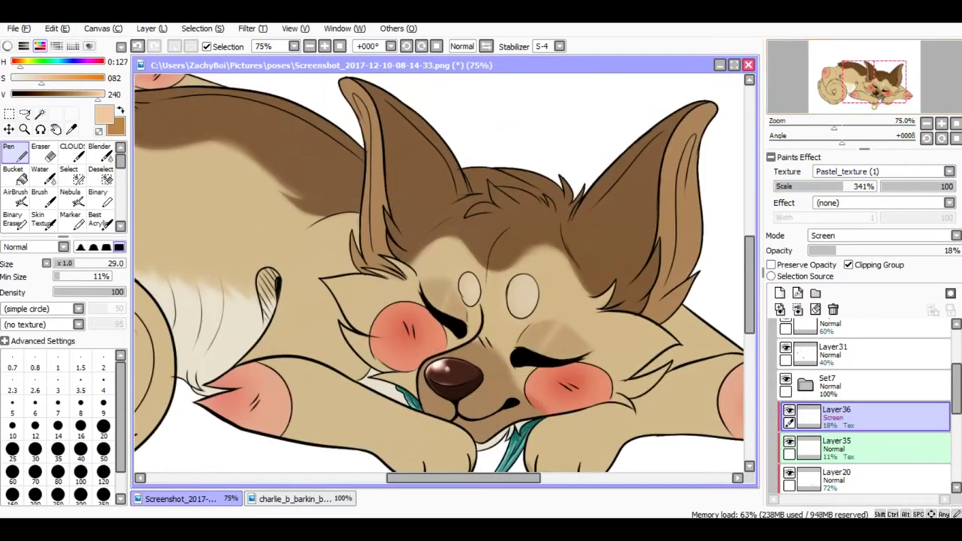
- Try the Pastel_texture (4), Spiral 1 pt and Texture 2 pt textures on the peach layer at 172% scale and 58% opacity
{"action": "key", "text": "Down"}
{"action": "key", "text": "Down"}
{"action": "key", "text": "Down"}
{"action": "key", "text": "Down"}
{"action": "key", "text": "Down"}
{"action": "key", "text": "Down"}
{"action": "key", "text": "Down"}
{"action": "key", "text": "Down"}
{"action": "key", "text": "Down"}
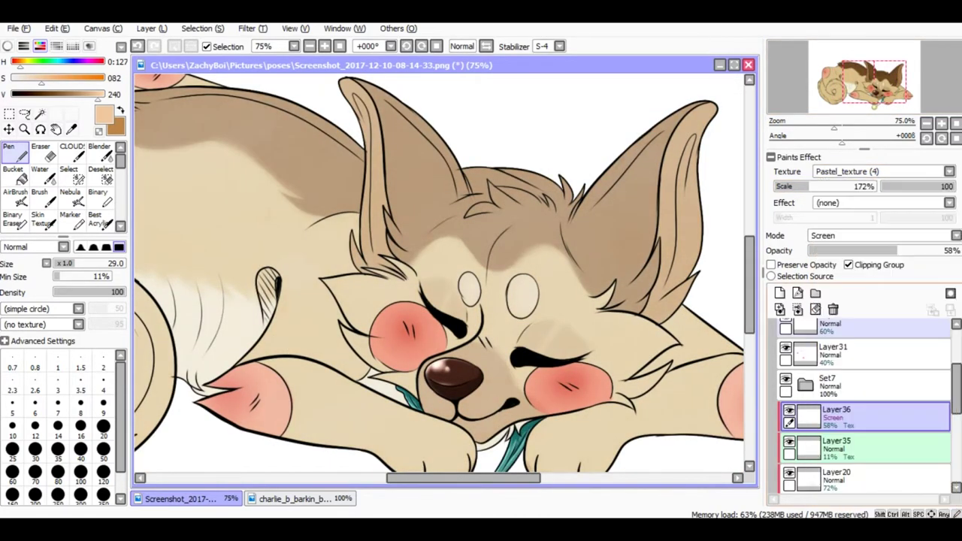
{"action": "key", "text": "Down"}
{"action": "key", "text": "Down"}
{"action": "key", "text": "Down"}
{"action": "key", "text": "Down"}
{"action": "key", "text": "Down"}
{"action": "key", "text": "Down"}
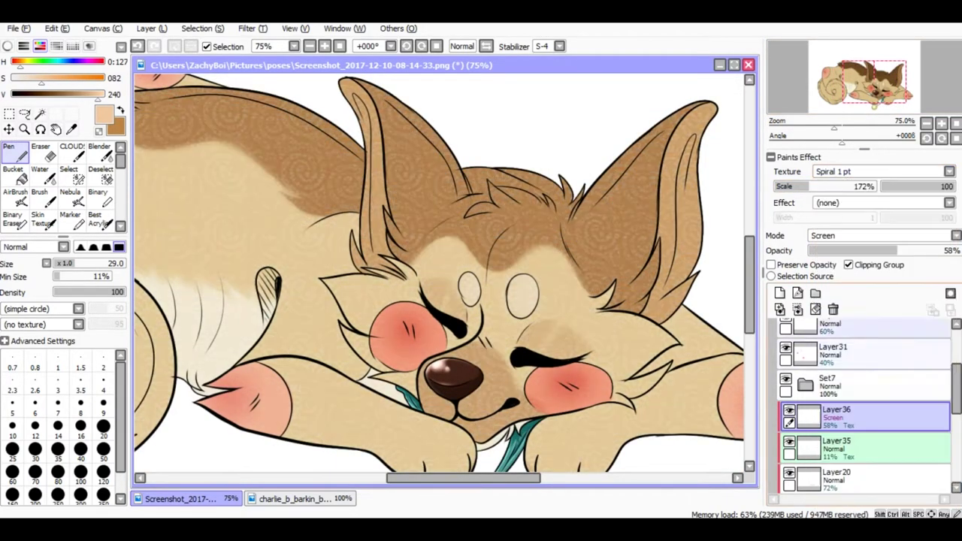
{"action": "key", "text": "Down"}
{"action": "key", "text": "Down"}
{"action": "key", "text": "Down"}
{"action": "key", "text": "Down"}
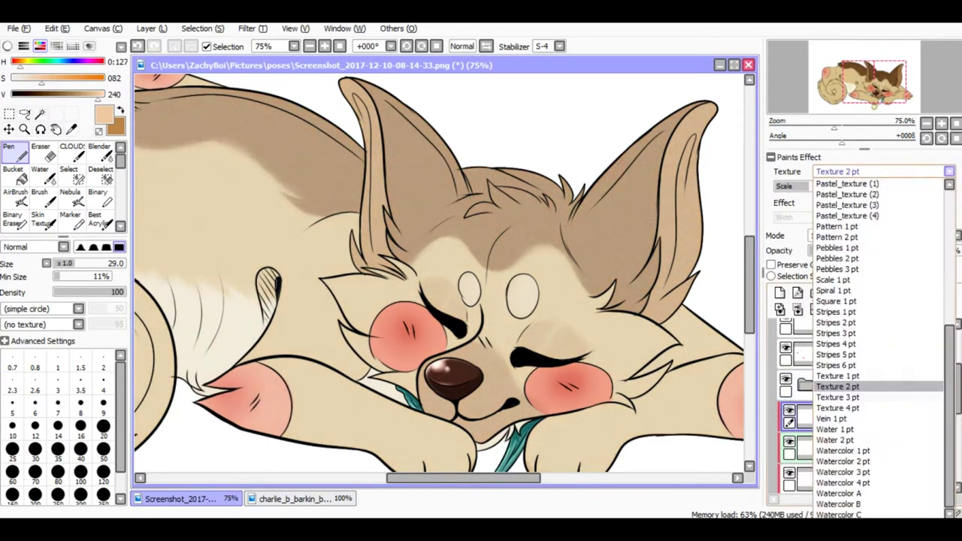
- Give the peach Layer36 the Water 2 pt texture at 116% scale, strength 94 and 10% opacity, and set Layer35 to 10% opacity
{"action": "key", "text": "Down"}
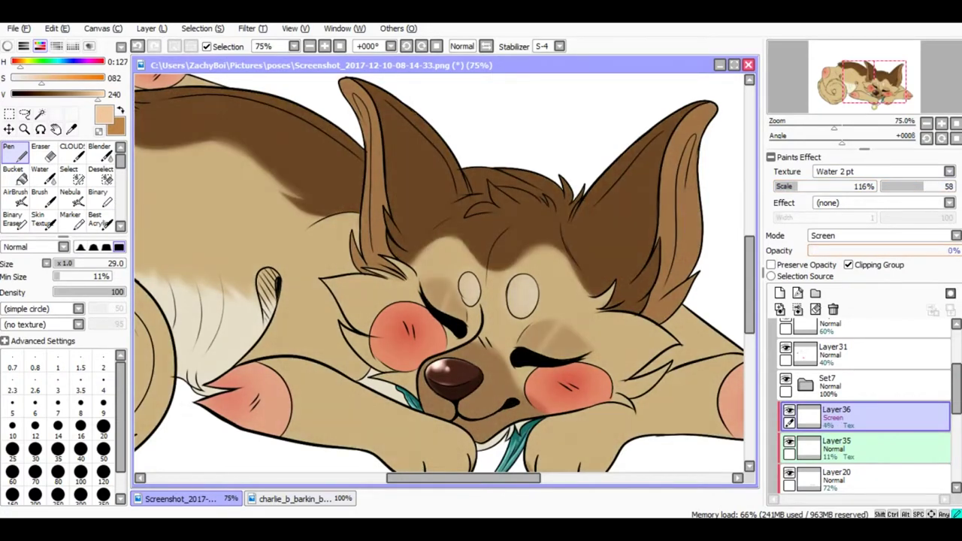
{"action": "key", "text": "ctrl+minus"}
{"action": "key", "text": "ctrl+minus"}
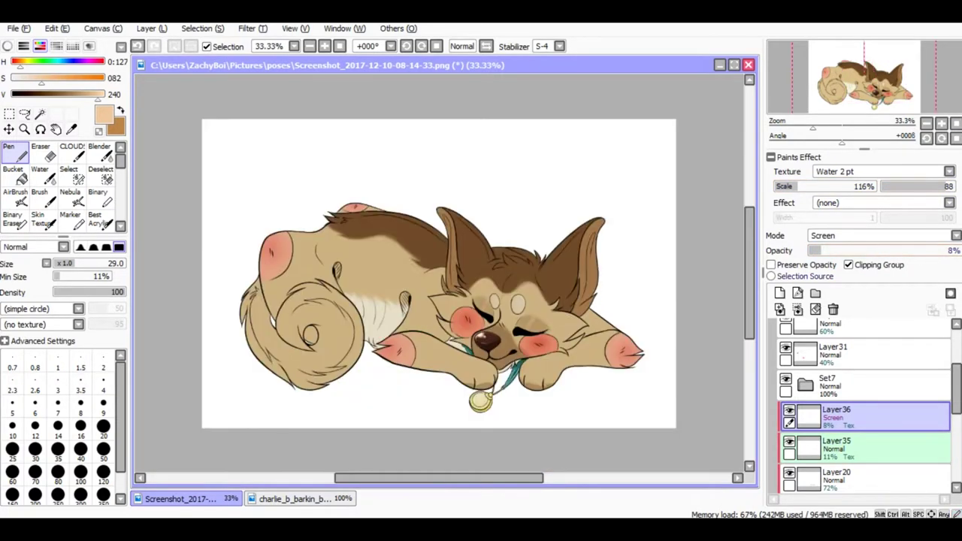
{"action": "left_click", "coordinate": [865, 446]}
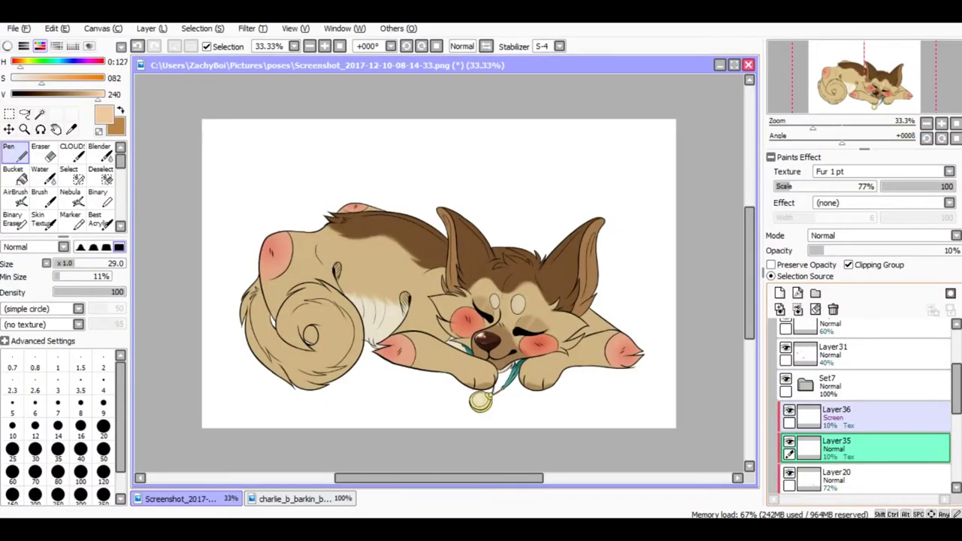
{"action": "left_click", "coordinate": [865, 414]}
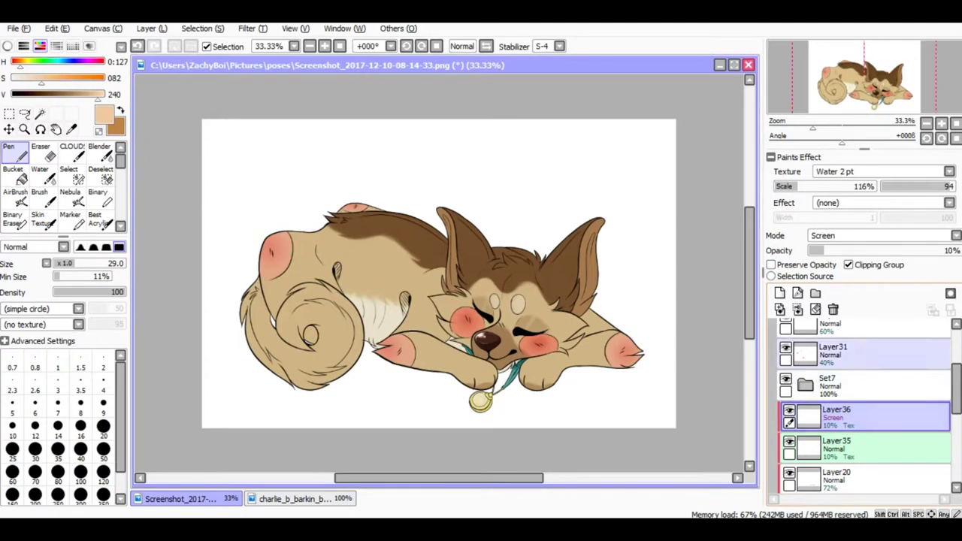
- Lower the opacity of the blush layers: Layer31 to 19%, Layer32 to 34%, Layer33 to 20% and Layer34 to 45%
{"action": "left_click", "coordinate": [865, 351]}
{"action": "scroll", "coordinate": [865, 406], "scroll_direction": "up", "scroll_amount": 1}
{"action": "left_click_drag", "start_coordinate": [850, 251], "coordinate": [838, 251]}
{"action": "left_click", "coordinate": [865, 388]}
{"action": "left_click_drag", "start_coordinate": [899, 250], "coordinate": [844, 250]}
{"action": "left_click", "coordinate": [865, 357]}
{"action": "left_click", "coordinate": [864, 327]}
{"action": "left_click_drag", "start_coordinate": [913, 250], "coordinate": [876, 250]}
{"action": "left_click", "coordinate": [865, 358]}
{"action": "left_click", "coordinate": [865, 327]}
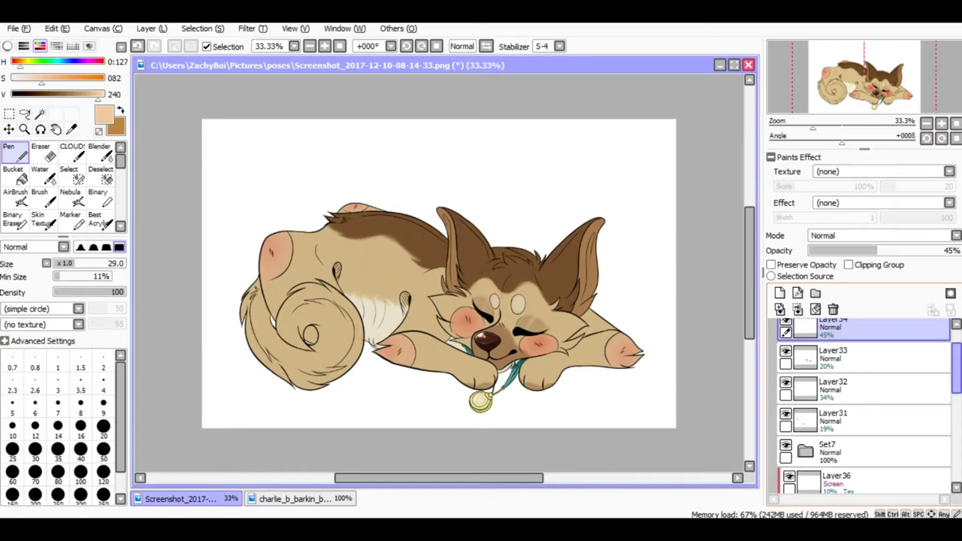
- Add a clipping layer above Set3 and cover the whole canine in dark purple with a size 350 Pen at 46% layer opacity
{"action": "left_click", "coordinate": [865, 327]}
{"action": "left_click", "coordinate": [780, 293]}
{"action": "left_click", "coordinate": [848, 264]}
{"action": "left_click_drag", "start_coordinate": [98, 94], "coordinate": [33, 94]}
{"action": "left_click_drag", "start_coordinate": [41, 77], "coordinate": [30, 78]}
{"action": "left_click", "coordinate": [103, 494]}
{"action": "left_click_drag", "start_coordinate": [271, 361], "coordinate": [316, 248]}
{"action": "mouse_move", "coordinate": [312, 316]}
{"action": "left_mouse_down"}
{"action": "mouse_move", "coordinate": [462, 204]}
{"action": "mouse_move", "coordinate": [481, 226]}
{"action": "mouse_move", "coordinate": [562, 227]}
{"action": "mouse_move", "coordinate": [666, 204]}
{"action": "mouse_move", "coordinate": [666, 128]}
{"action": "left_mouse_up"}
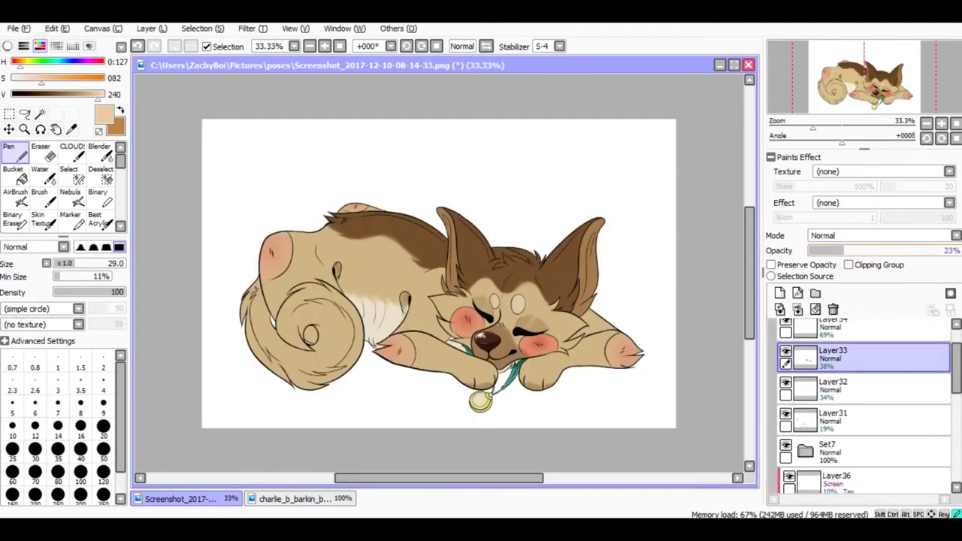
{"action": "left_click", "coordinate": [865, 328]}
{"action": "left_click_drag", "start_coordinate": [902, 250], "coordinate": [877, 250]}
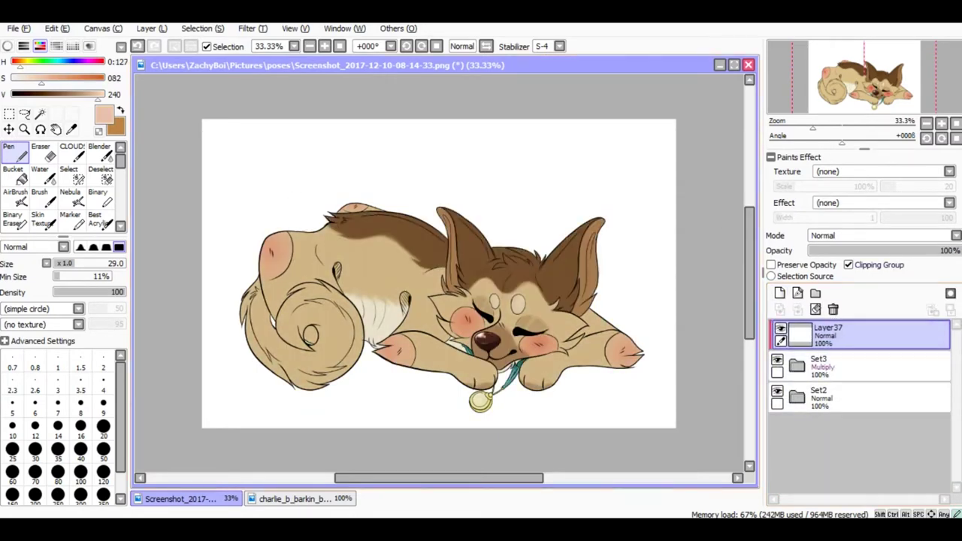
{"action": "left_click", "coordinate": [104, 494]}
{"action": "mouse_move", "coordinate": [308, 346]}
{"action": "left_mouse_down"}
{"action": "mouse_move", "coordinate": [255, 263]}
{"action": "mouse_move", "coordinate": [406, 285]}
{"action": "mouse_move", "coordinate": [466, 195]}
{"action": "mouse_move", "coordinate": [481, 353]}
{"action": "left_mouse_up"}
{"action": "mouse_move", "coordinate": [512, 324]}
{"action": "left_mouse_down"}
{"action": "mouse_move", "coordinate": [666, 204]}
{"action": "mouse_move", "coordinate": [670, 118]}
{"action": "left_mouse_up"}
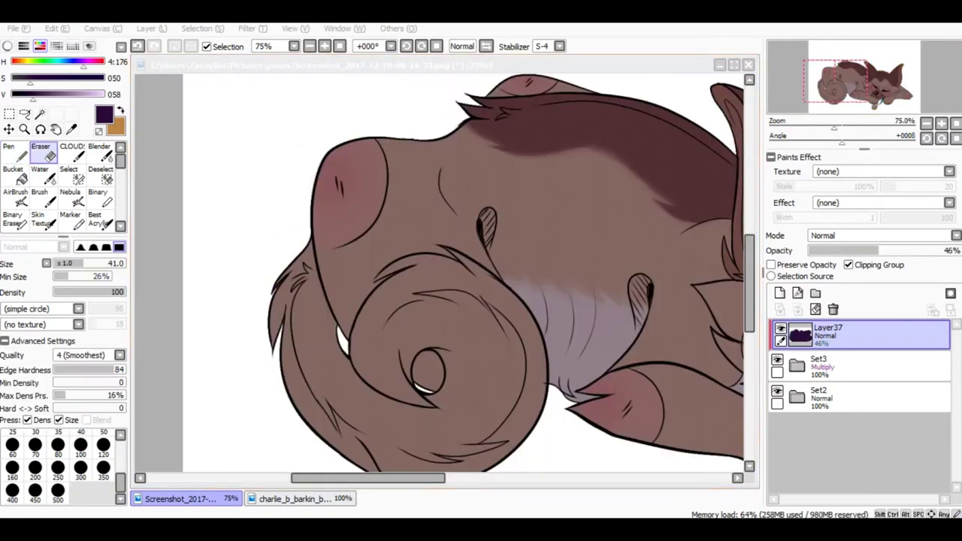
- Erase thin rim highlights from the purple shadow along the far foot, haunch, thigh crease and curled tail with the Eraser at size 18
{"action": "scroll", "coordinate": [504, 124], "scroll_direction": "up", "scroll_amount": 2}
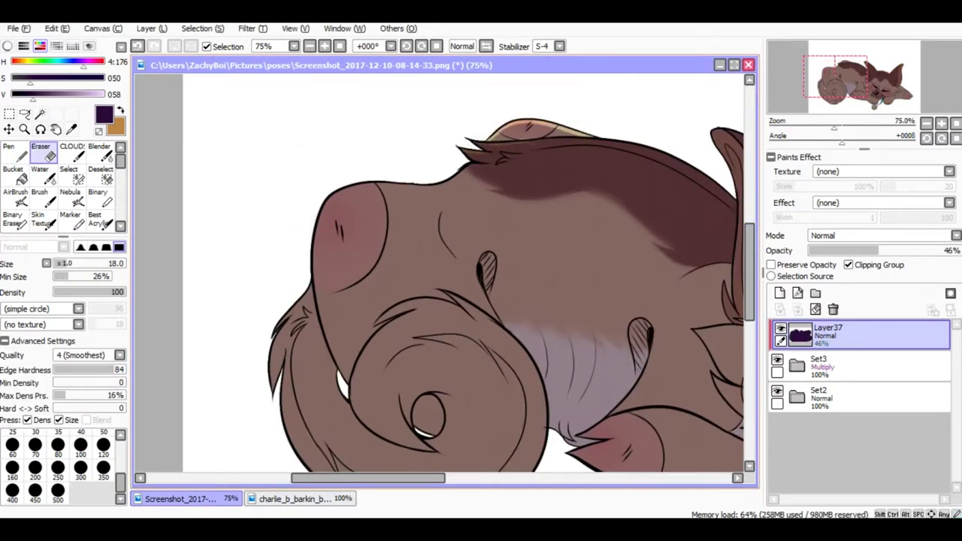
{"action": "mouse_move", "coordinate": [470, 179]}
{"action": "left_mouse_down"}
{"action": "mouse_move", "coordinate": [331, 199]}
{"action": "mouse_move", "coordinate": [312, 270]}
{"action": "left_mouse_up"}
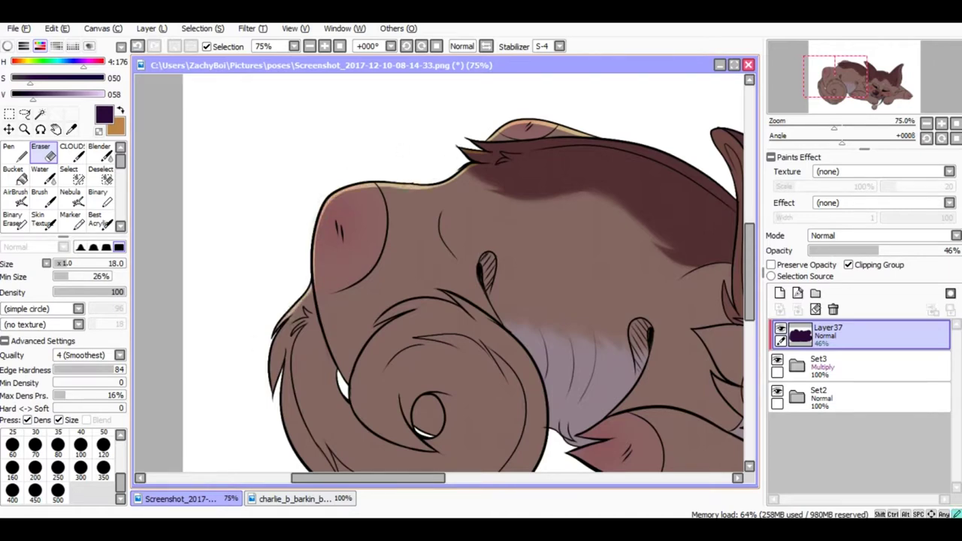
{"action": "left_click_drag", "start_coordinate": [295, 313], "coordinate": [403, 230]}
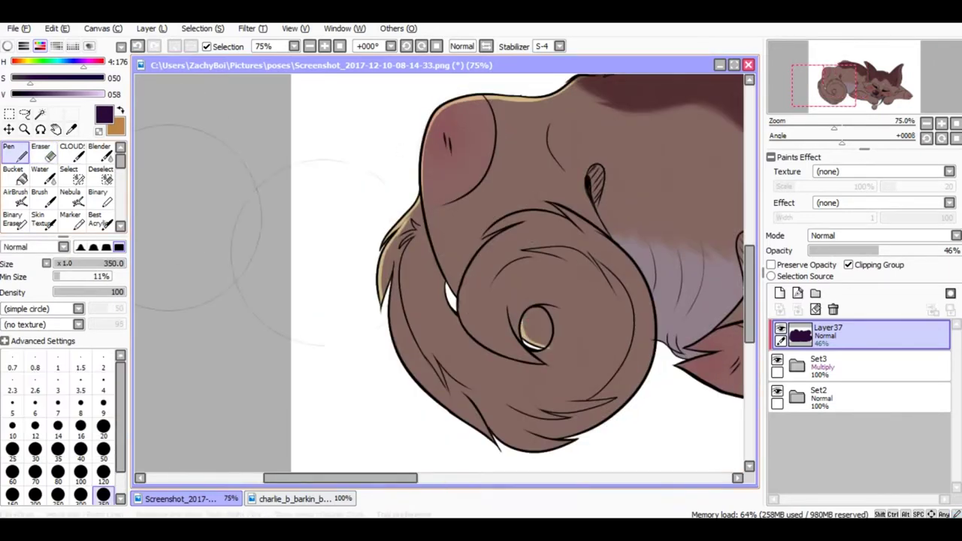
{"action": "mouse_move", "coordinate": [393, 267]}
{"action": "left_mouse_down"}
{"action": "mouse_move", "coordinate": [395, 346]}
{"action": "mouse_move", "coordinate": [504, 444]}
{"action": "left_mouse_up"}
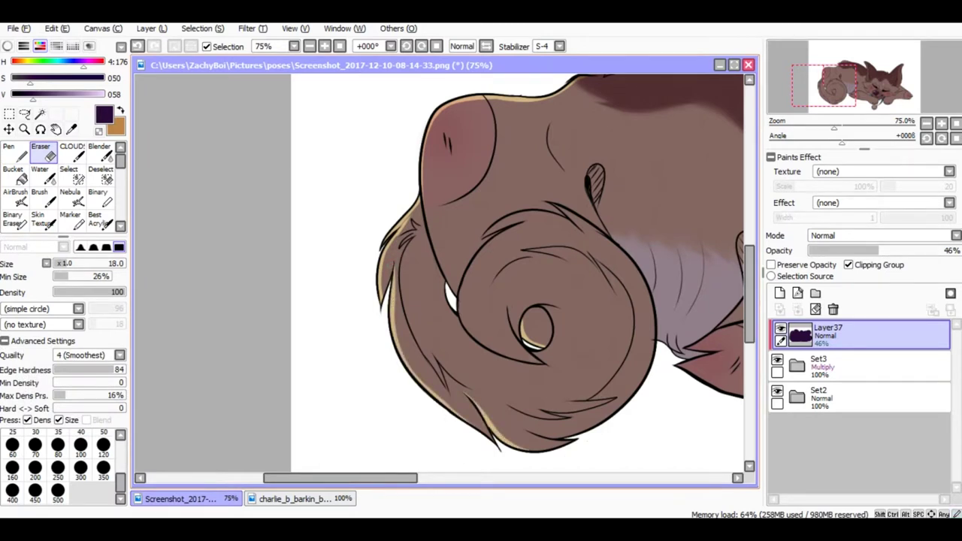
{"action": "left_click_drag", "start_coordinate": [466, 308], "coordinate": [536, 218]}
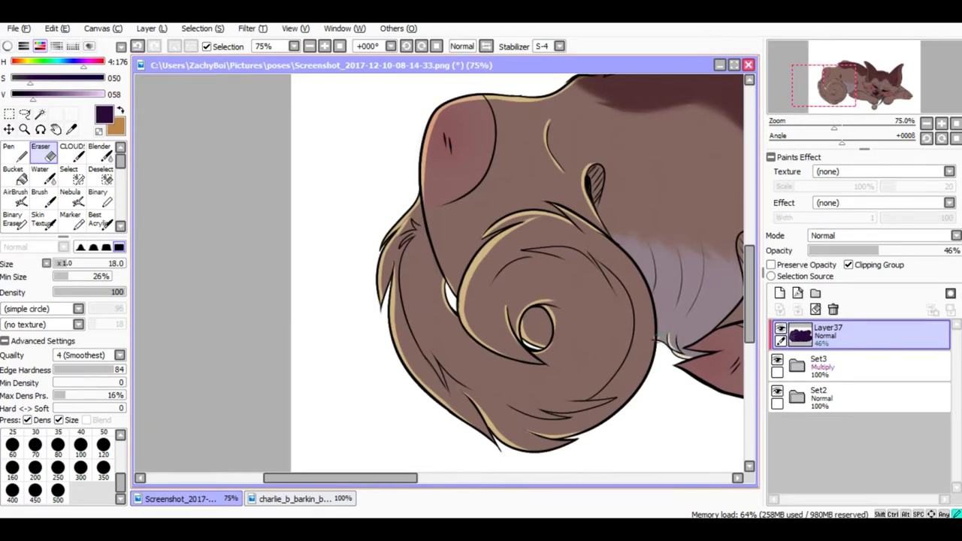
{"action": "left_click_drag", "start_coordinate": [663, 341], "coordinate": [559, 341]}
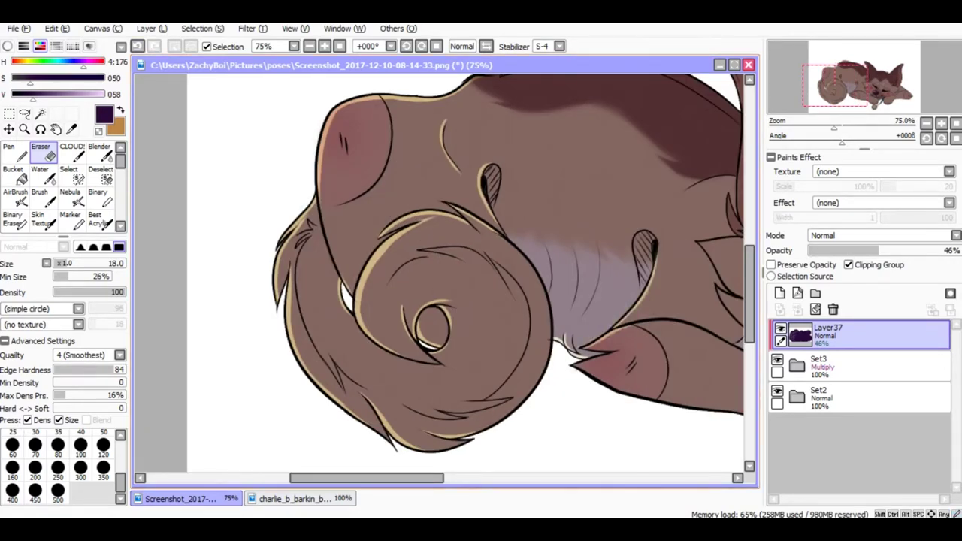
- Erase rim highlights along the back, shoulder crease and hatched belly-side spot with the Eraser at size 10, working in mirrored view
{"action": "left_click_drag", "start_coordinate": [558, 342], "coordinate": [416, 405]}
{"action": "key", "text": "bracketright"}
{"action": "key", "text": "bracketright"}
{"action": "key", "text": "h"}
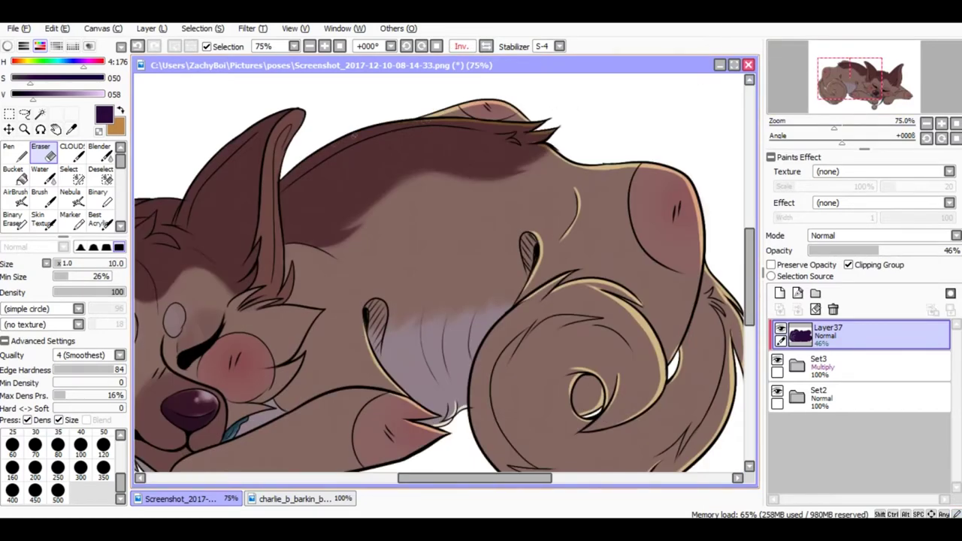
{"action": "key", "text": "n"}
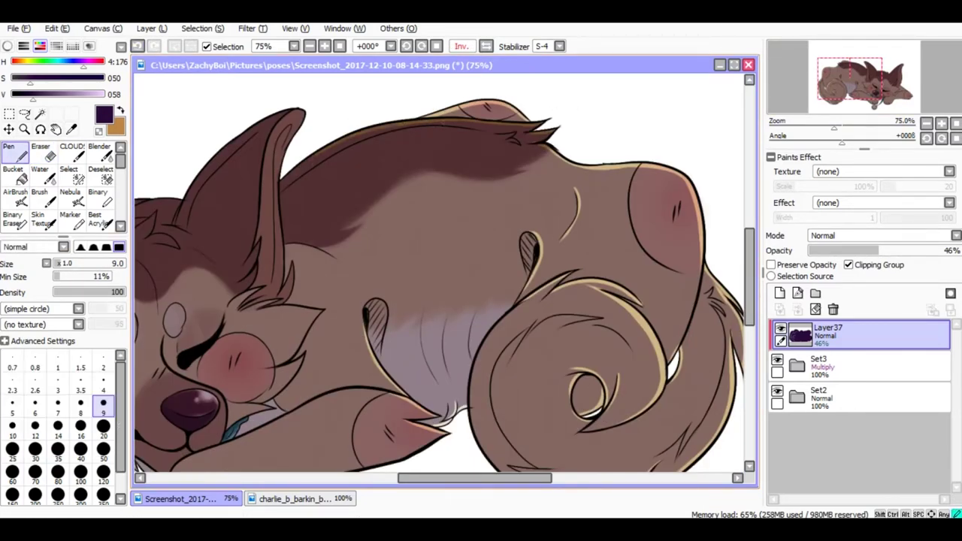
{"action": "key", "text": "e"}
{"action": "key", "text": "n"}
{"action": "key", "text": "e"}
{"action": "left_click_drag", "start_coordinate": [335, 262], "coordinate": [287, 245]}
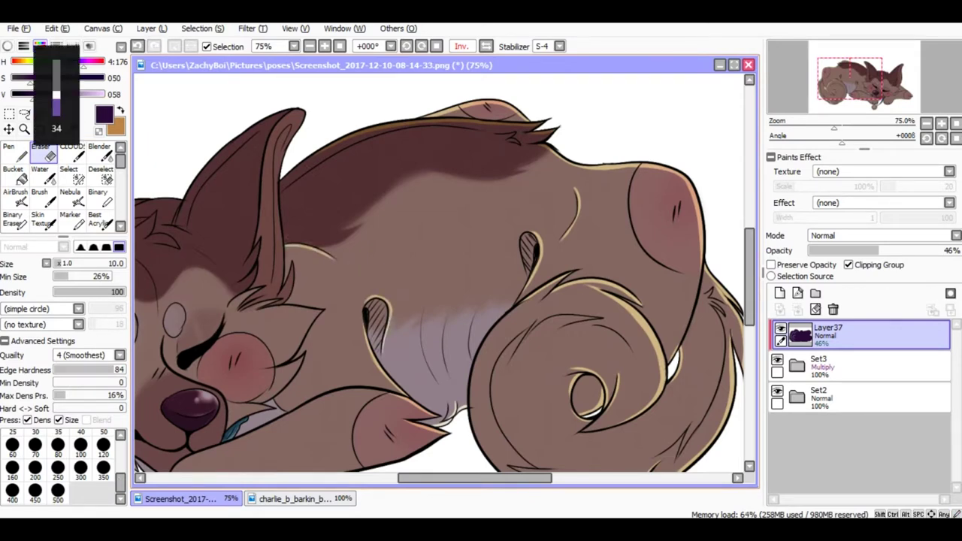
- Erase rim highlights along the edges and inner fold of the ear nearest the back with the Eraser at size 11
{"action": "key", "text": "minus"}
{"action": "key", "text": "h"}
{"action": "key", "text": "plus"}
{"action": "key", "text": "n"}
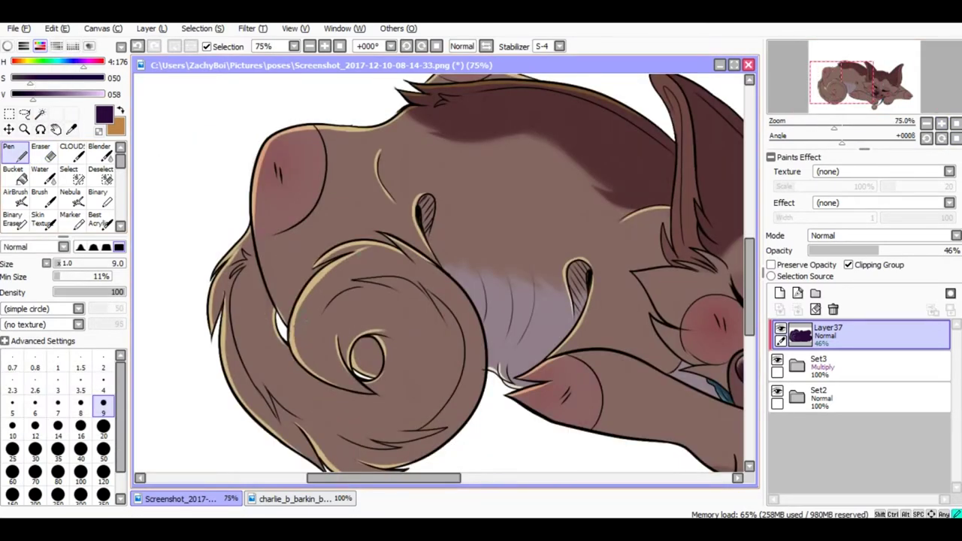
{"action": "key", "text": "e"}
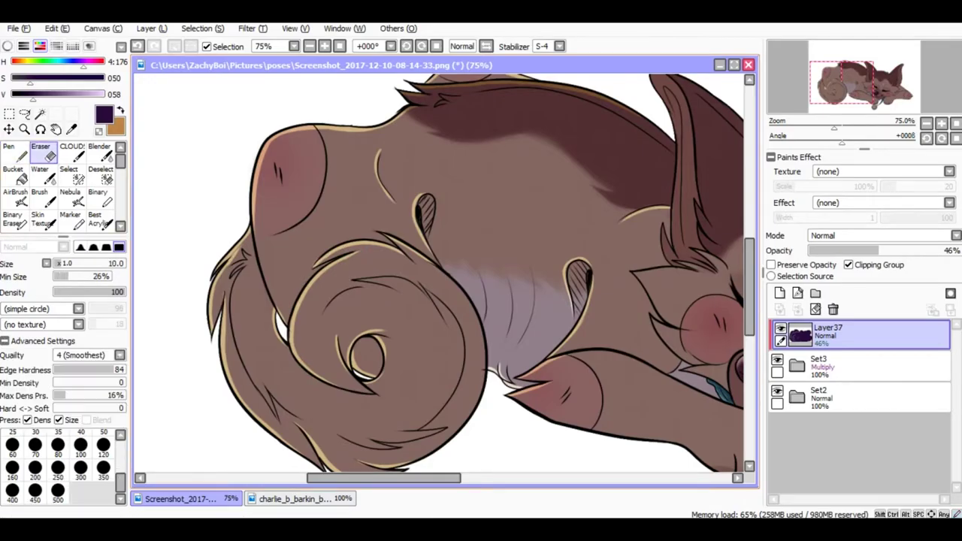
{"action": "left_click_drag", "start_coordinate": [769, 72], "coordinate": [695, 138]}
{"action": "key", "text": "bracketright"}
{"action": "key", "text": "plus"}
{"action": "left_click_drag", "start_coordinate": [391, 150], "coordinate": [404, 226]}
{"action": "left_click_drag", "start_coordinate": [401, 271], "coordinate": [401, 357]}
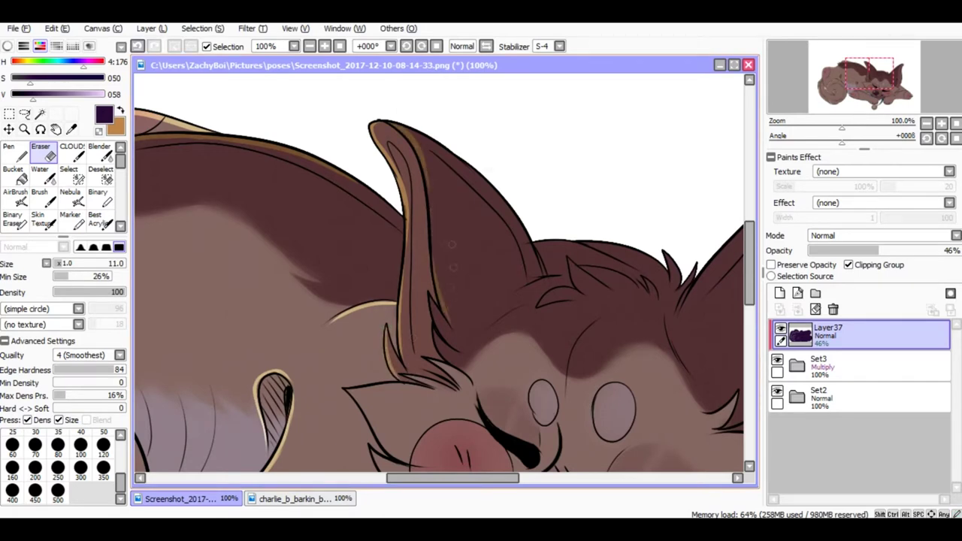
- Erase rim highlights along the top of the head, the forehead hair tufts and the other ear's edges and inner fold
{"action": "key", "text": "h"}
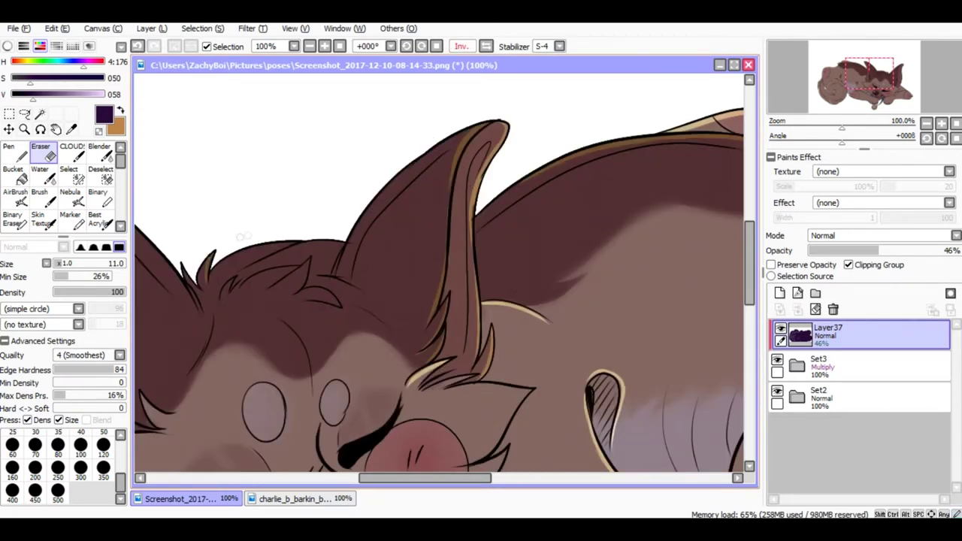
{"action": "key", "text": "n"}
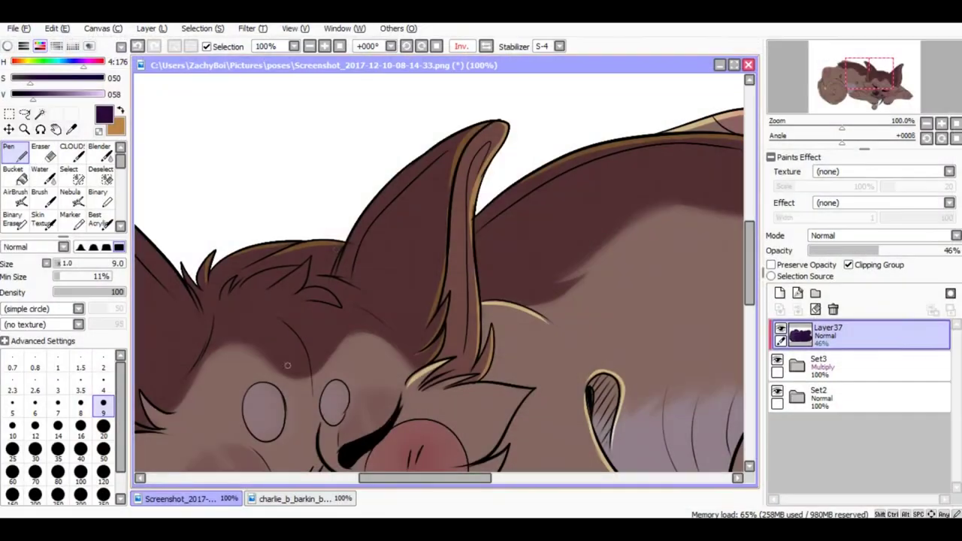
{"action": "key", "text": "h"}
{"action": "key", "text": "e"}
{"action": "left_click_drag", "start_coordinate": [709, 248], "coordinate": [275, 217]}
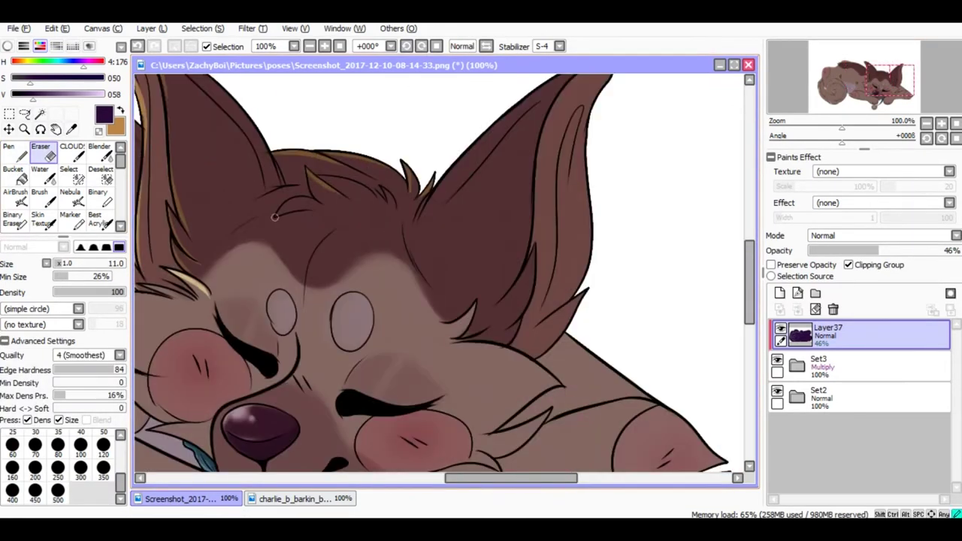
{"action": "left_click_drag", "start_coordinate": [452, 286], "coordinate": [393, 343]}
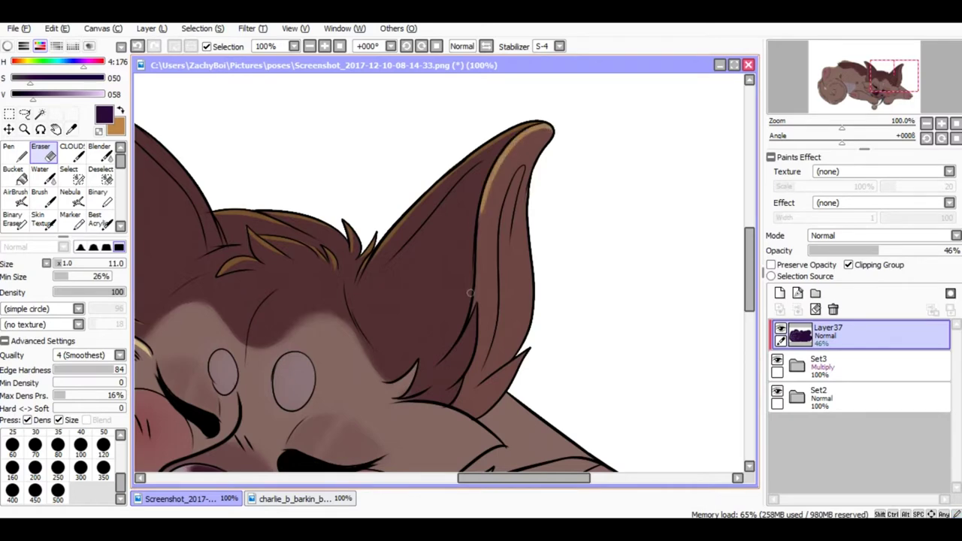
{"action": "left_click_drag", "start_coordinate": [481, 209], "coordinate": [465, 348]}
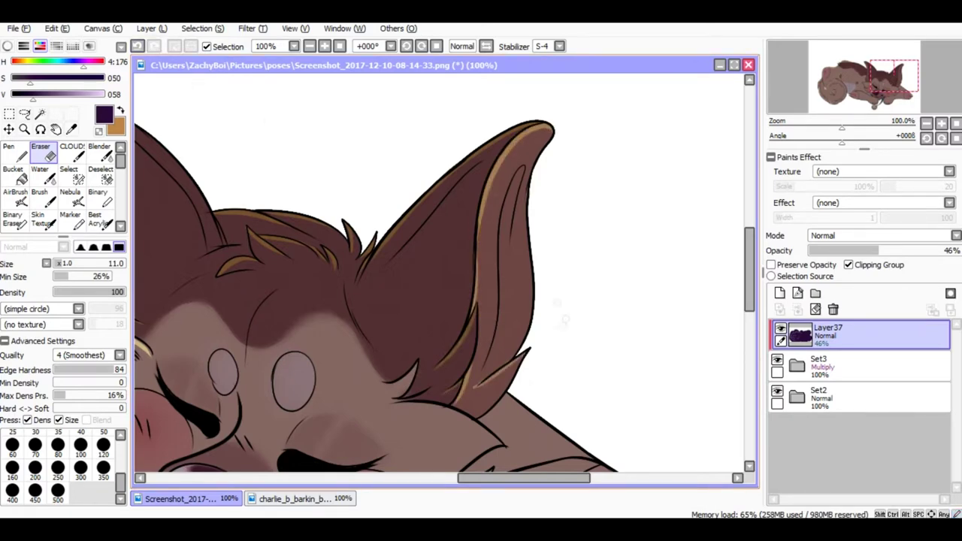
- Erase rim highlights on the near cheek fur, muzzle, eyelid and brow spots, and soften the brow spots with the Blender at size 49
{"action": "key", "text": "h"}
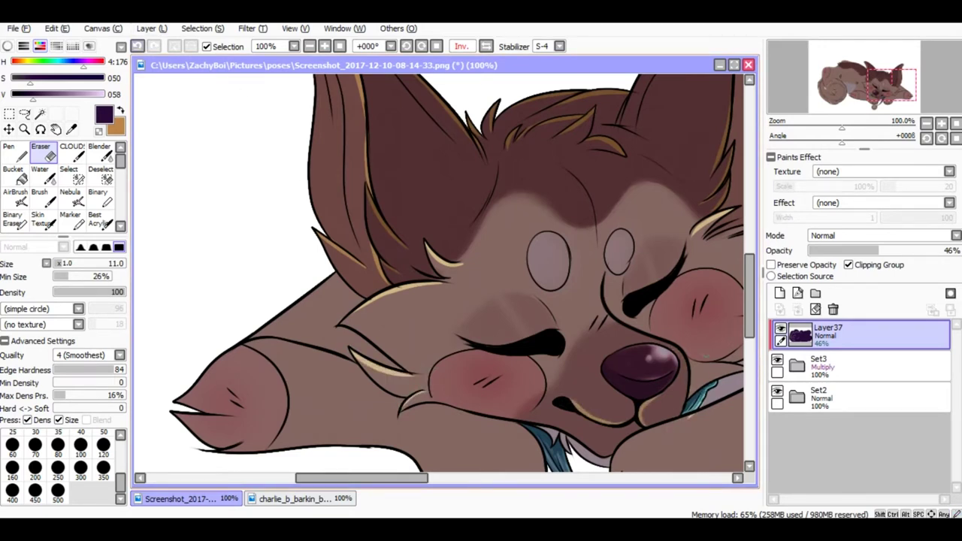
{"action": "key", "text": "n"}
{"action": "key", "text": "e"}
{"action": "key", "text": "n"}
{"action": "key", "text": "e"}
{"action": "mouse_move", "coordinate": [606, 278]}
{"action": "left_mouse_down"}
{"action": "mouse_move", "coordinate": [613, 323]}
{"action": "mouse_move", "coordinate": [639, 299]}
{"action": "left_mouse_up"}
{"action": "key", "text": "b"}
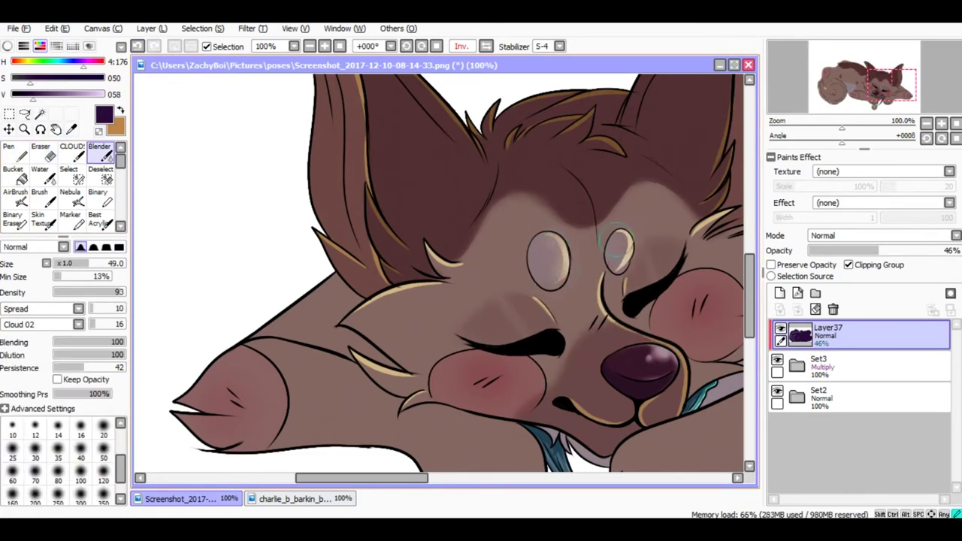
- Erase rim highlights along the far cheek's fur tufts and the neck edge beside it, refining them with the Pen at size 9
{"action": "left_click_drag", "start_coordinate": [451, 301], "coordinate": [306, 259]}
{"action": "key", "text": "e"}
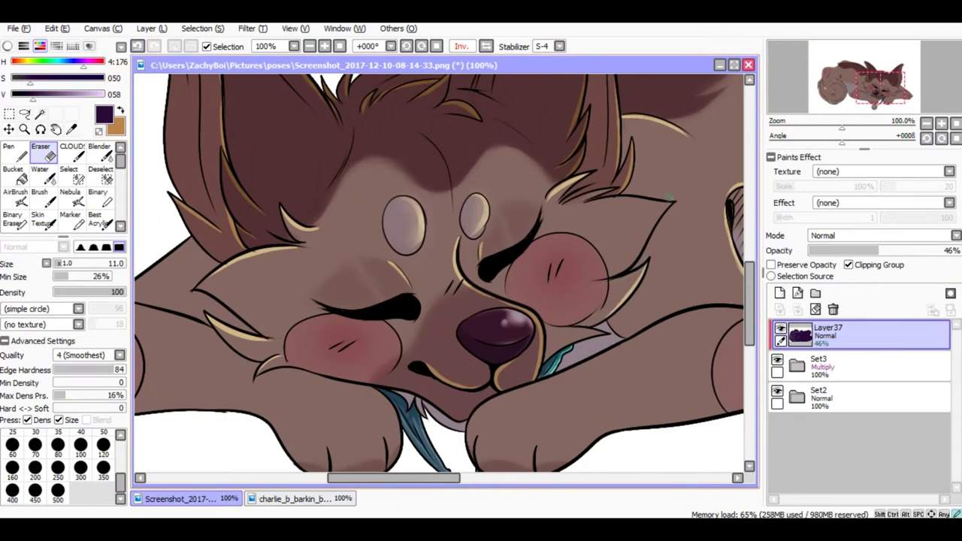
{"action": "key", "text": "n"}
{"action": "key", "text": "e"}
{"action": "key", "text": "n"}
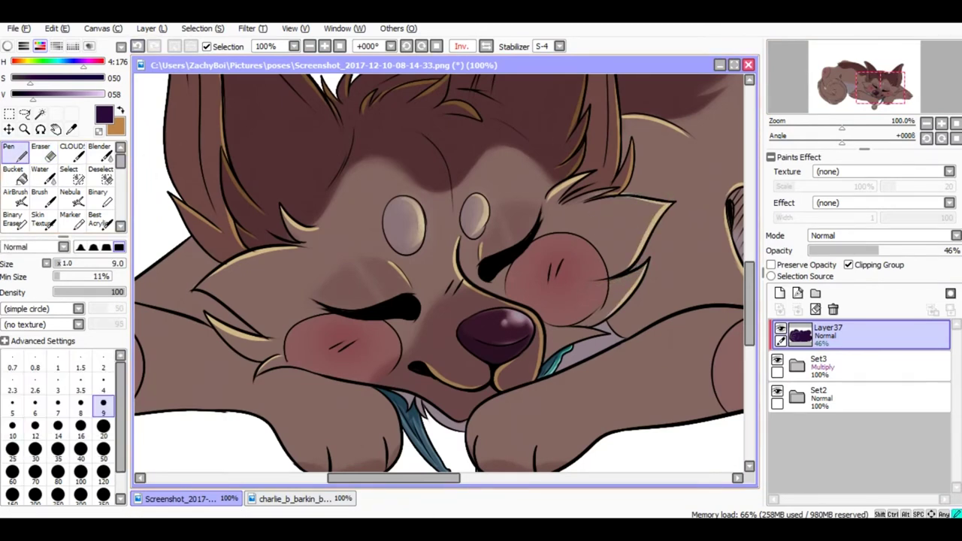
{"action": "key", "text": "e"}
{"action": "key", "text": "n"}
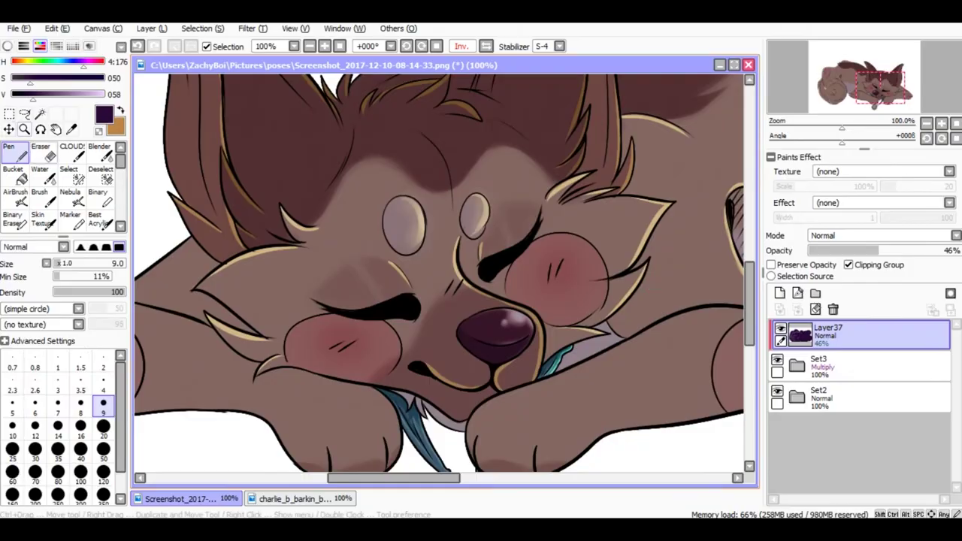
{"action": "key", "text": "e"}
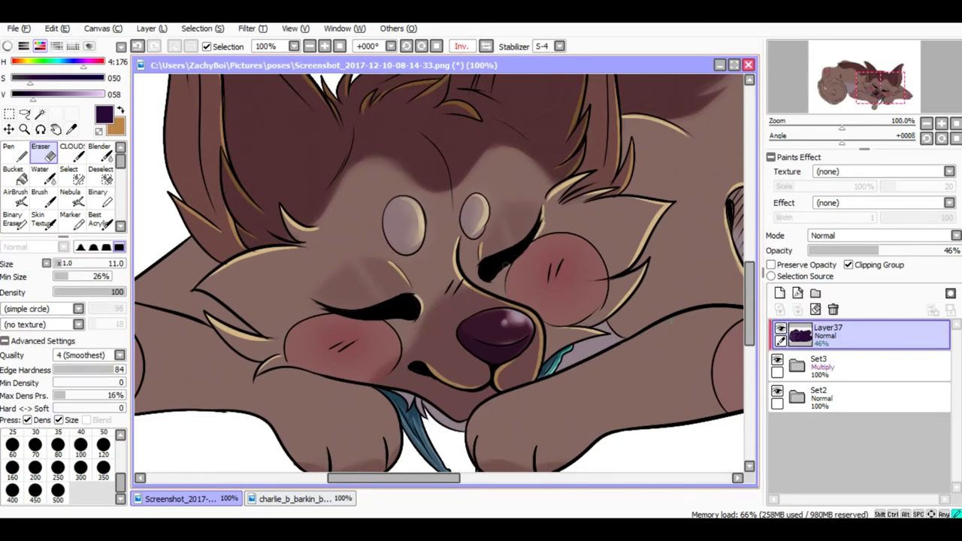
{"action": "key", "text": "n"}
{"action": "key", "text": "e"}
{"action": "left_click_drag", "start_coordinate": [314, 301], "coordinate": [231, 188]}
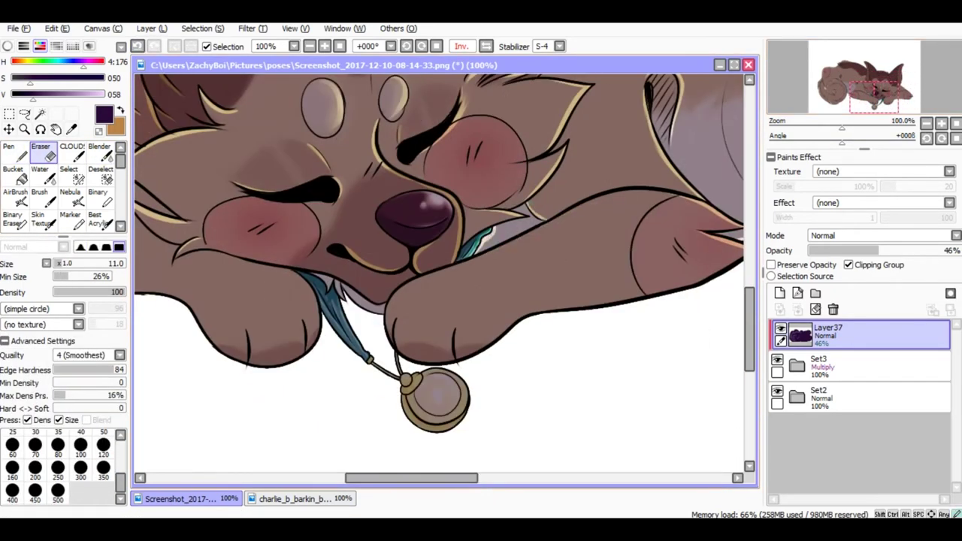
- Erase rim highlights along the upper edge and toes of the foreleg beside the far cheek, refining with the Pen at size 9
{"action": "left_click_drag", "start_coordinate": [398, 290], "coordinate": [660, 192]}
{"action": "key", "text": "n"}
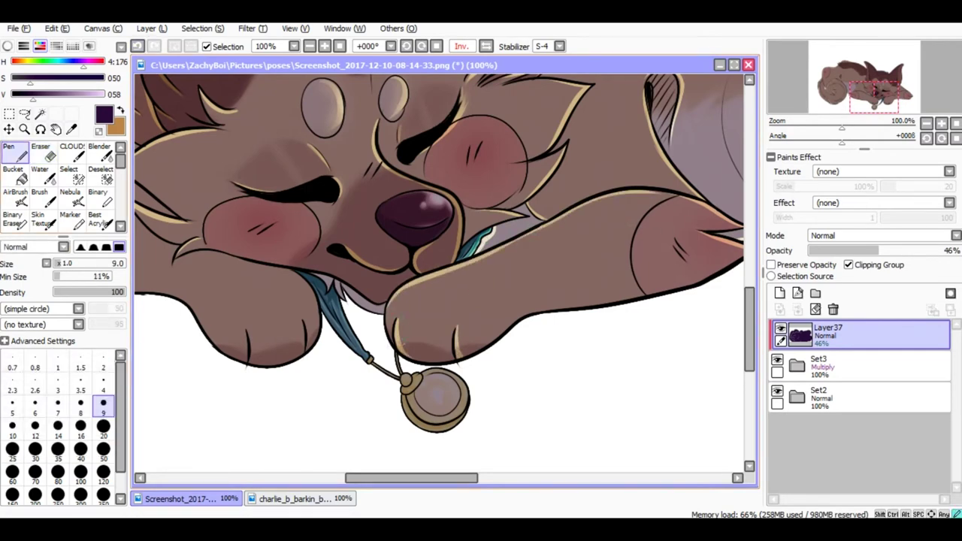
{"action": "key", "text": "e"}
- Erase highlights on the teal neck ribbon, the cord and the gold pendant's rim with the Eraser at size 11
{"action": "scroll", "coordinate": [435, 283], "scroll_direction": "left", "scroll_amount": 2}
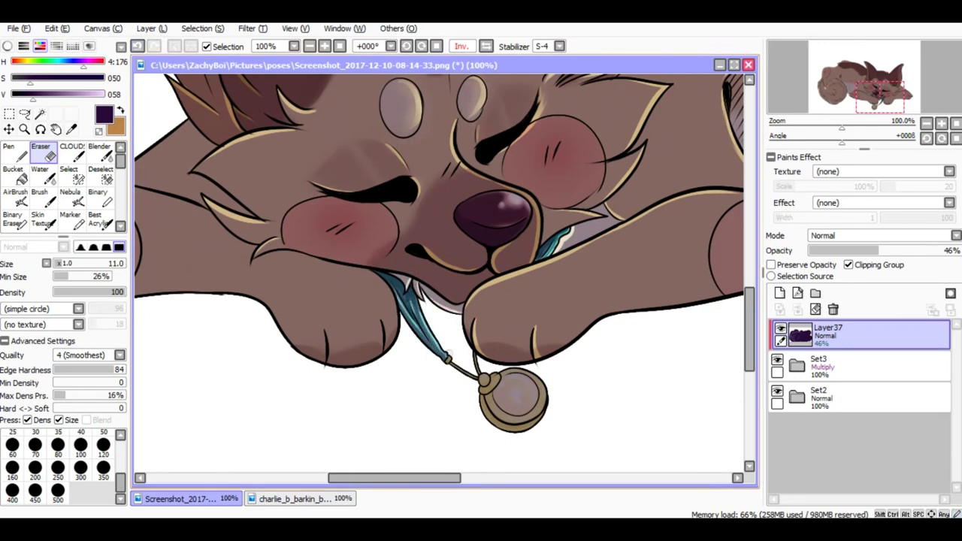
{"action": "left_click_drag", "start_coordinate": [486, 376], "coordinate": [465, 271]}
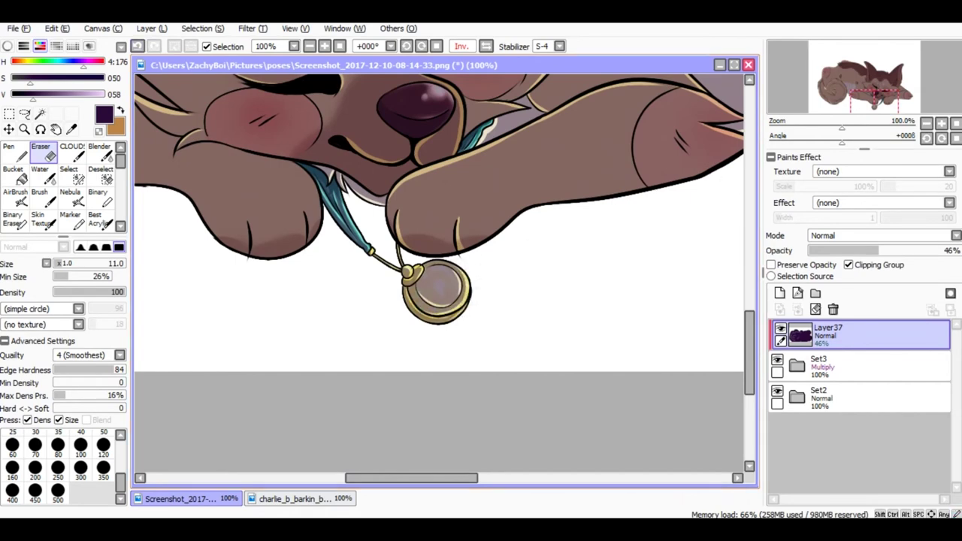
{"action": "left_click_drag", "start_coordinate": [459, 309], "coordinate": [494, 380]}
- Erase rim highlights along the near foreleg's upper edge, paw and toes, refining them with the Pen at size 9
{"action": "scroll", "coordinate": [439, 271], "scroll_direction": "right", "scroll_amount": 3}
{"action": "scroll", "coordinate": [438, 270], "scroll_direction": "left", "scroll_amount": 5}
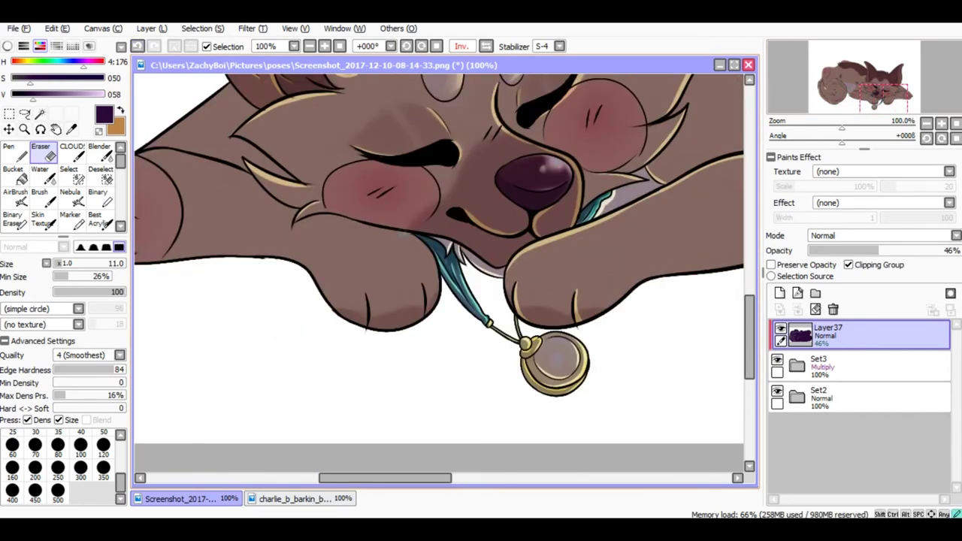
{"action": "scroll", "coordinate": [439, 271], "scroll_direction": "left", "scroll_amount": 3}
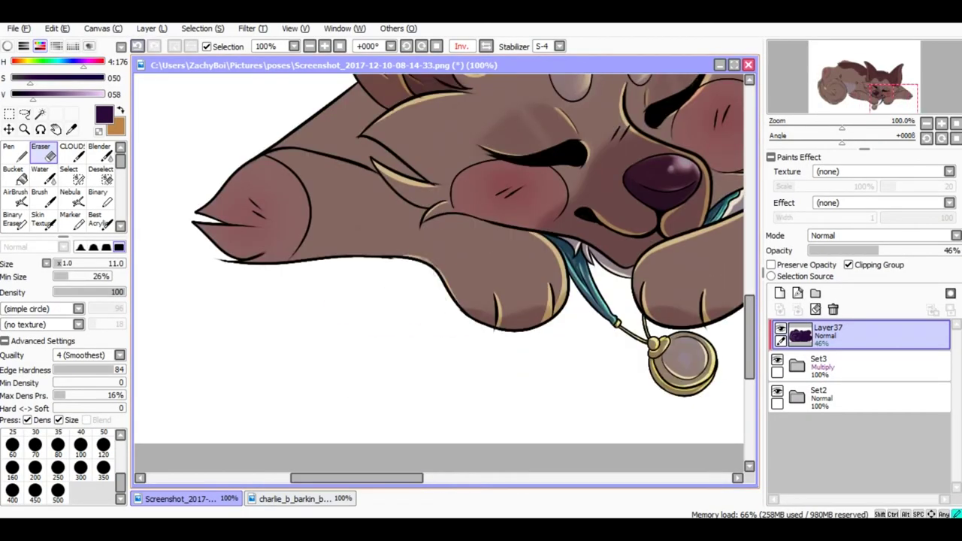
{"action": "key", "text": "n"}
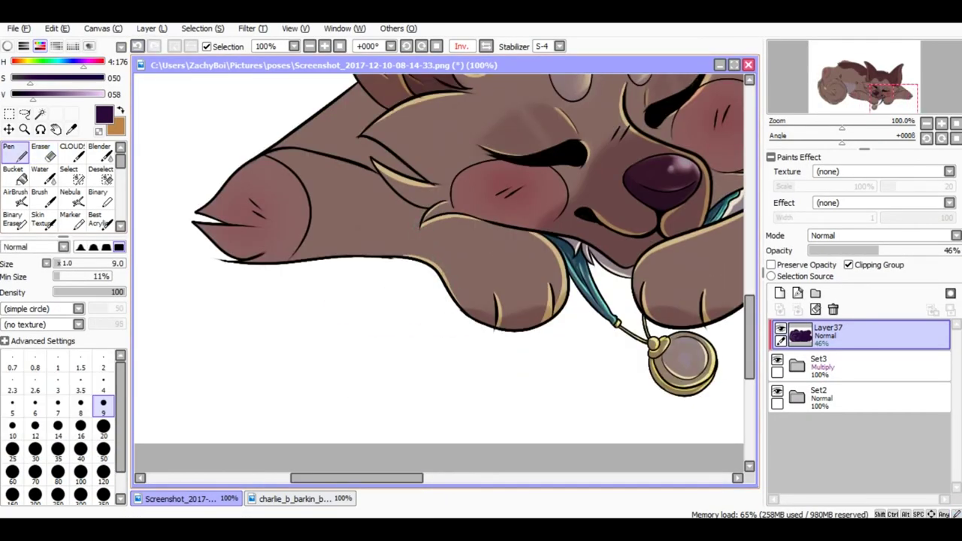
{"action": "key", "text": "e"}
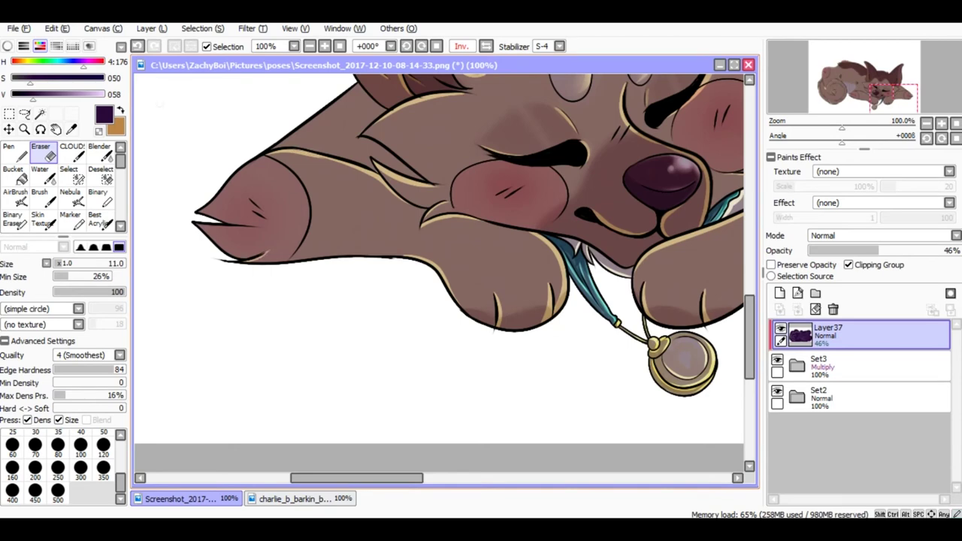
{"action": "scroll", "coordinate": [376, 178], "scroll_direction": "down", "scroll_amount": 2}
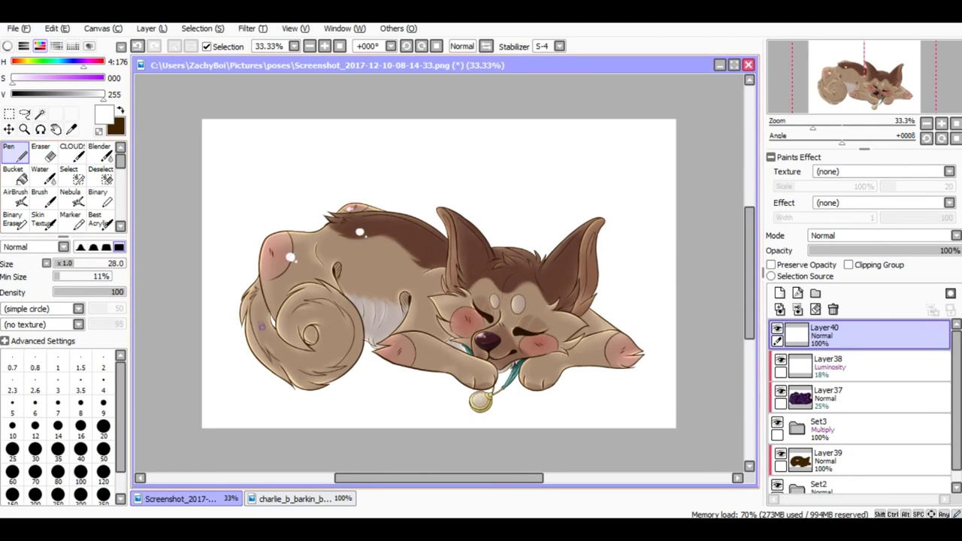
- Dab white sparkle dots over the tail, body, ears, cheeks and paws on the top layer with the Pen at size 28
{"action": "left_click", "coordinate": [262, 327]}
{"action": "left_click", "coordinate": [335, 325]}
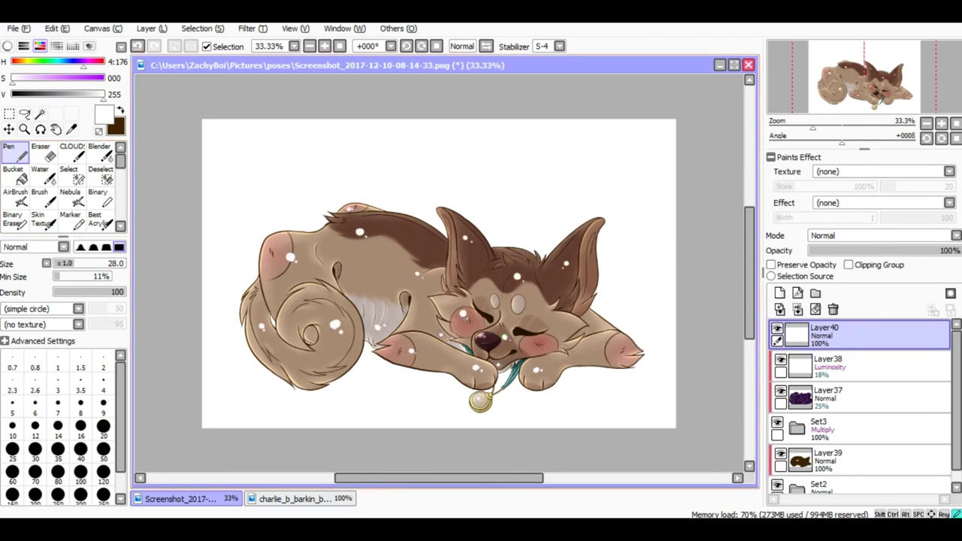
{"action": "key", "text": "e"}
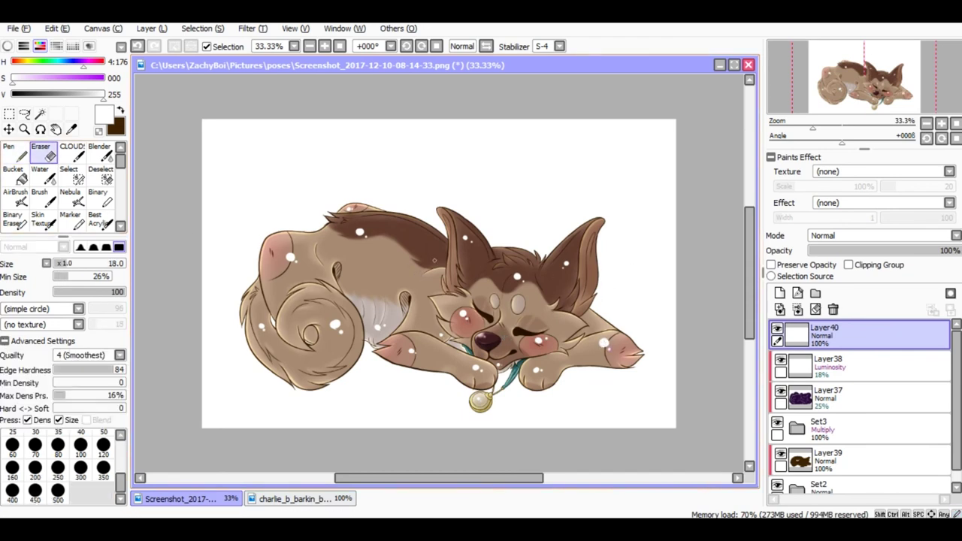
- Set the white dot layer to Luminosity mode at 8% opacity and clip it to the layers below
{"action": "left_click", "coordinate": [880, 236]}
{"action": "left_click_drag", "start_coordinate": [955, 250], "coordinate": [815, 251]}
{"action": "left_click", "coordinate": [848, 264]}
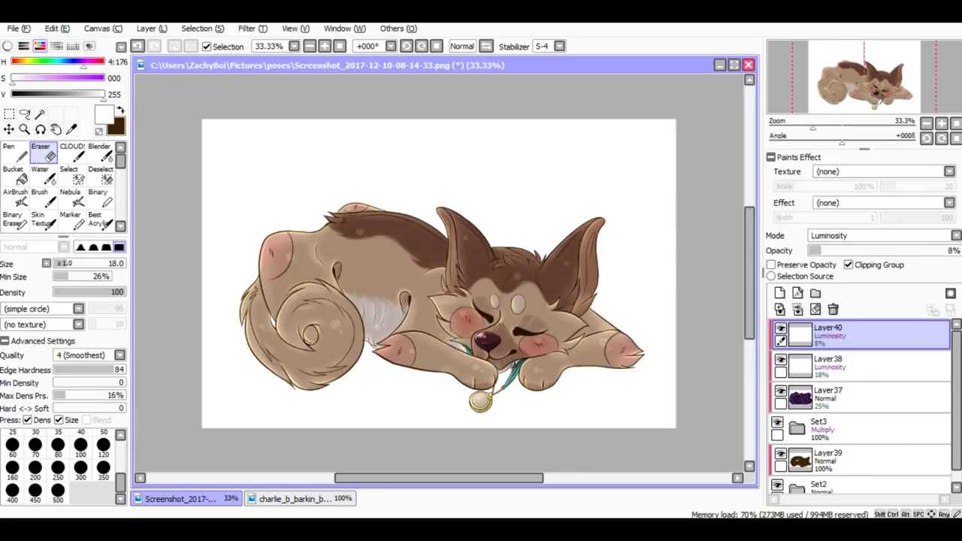